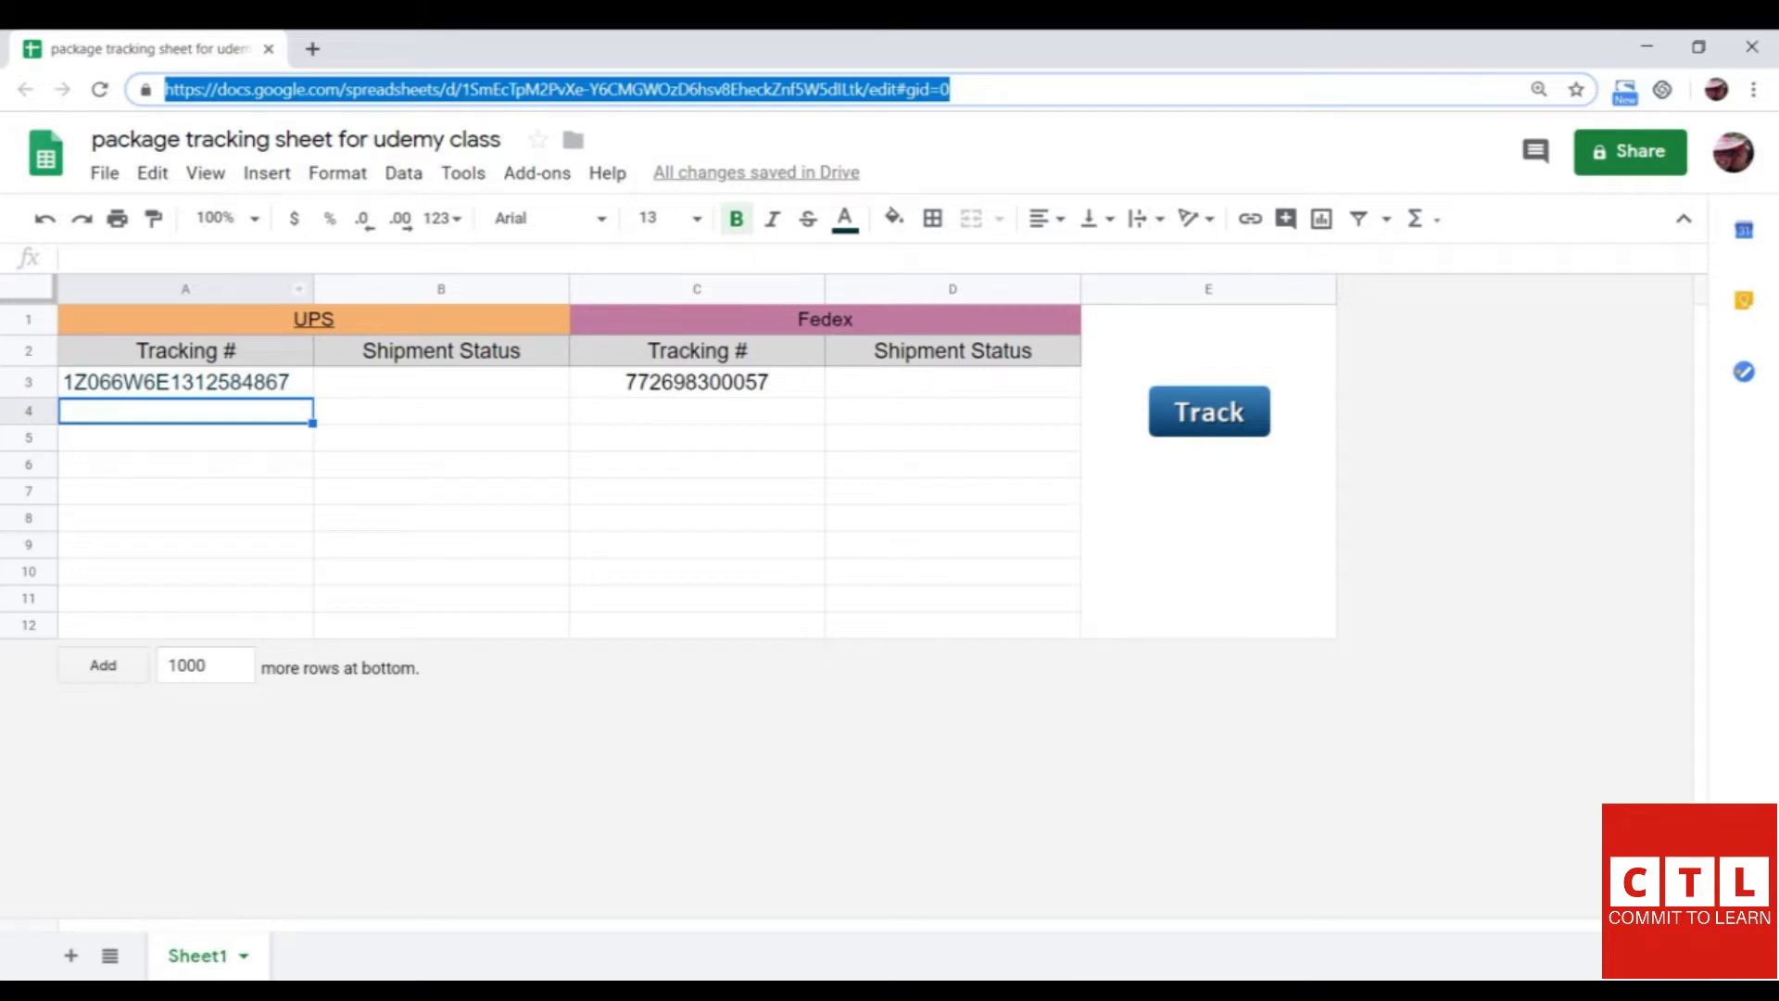
Make a copy of the spreadsheet and name it 'my copy'.
{"action": "left_click", "coordinate": [104, 172]}
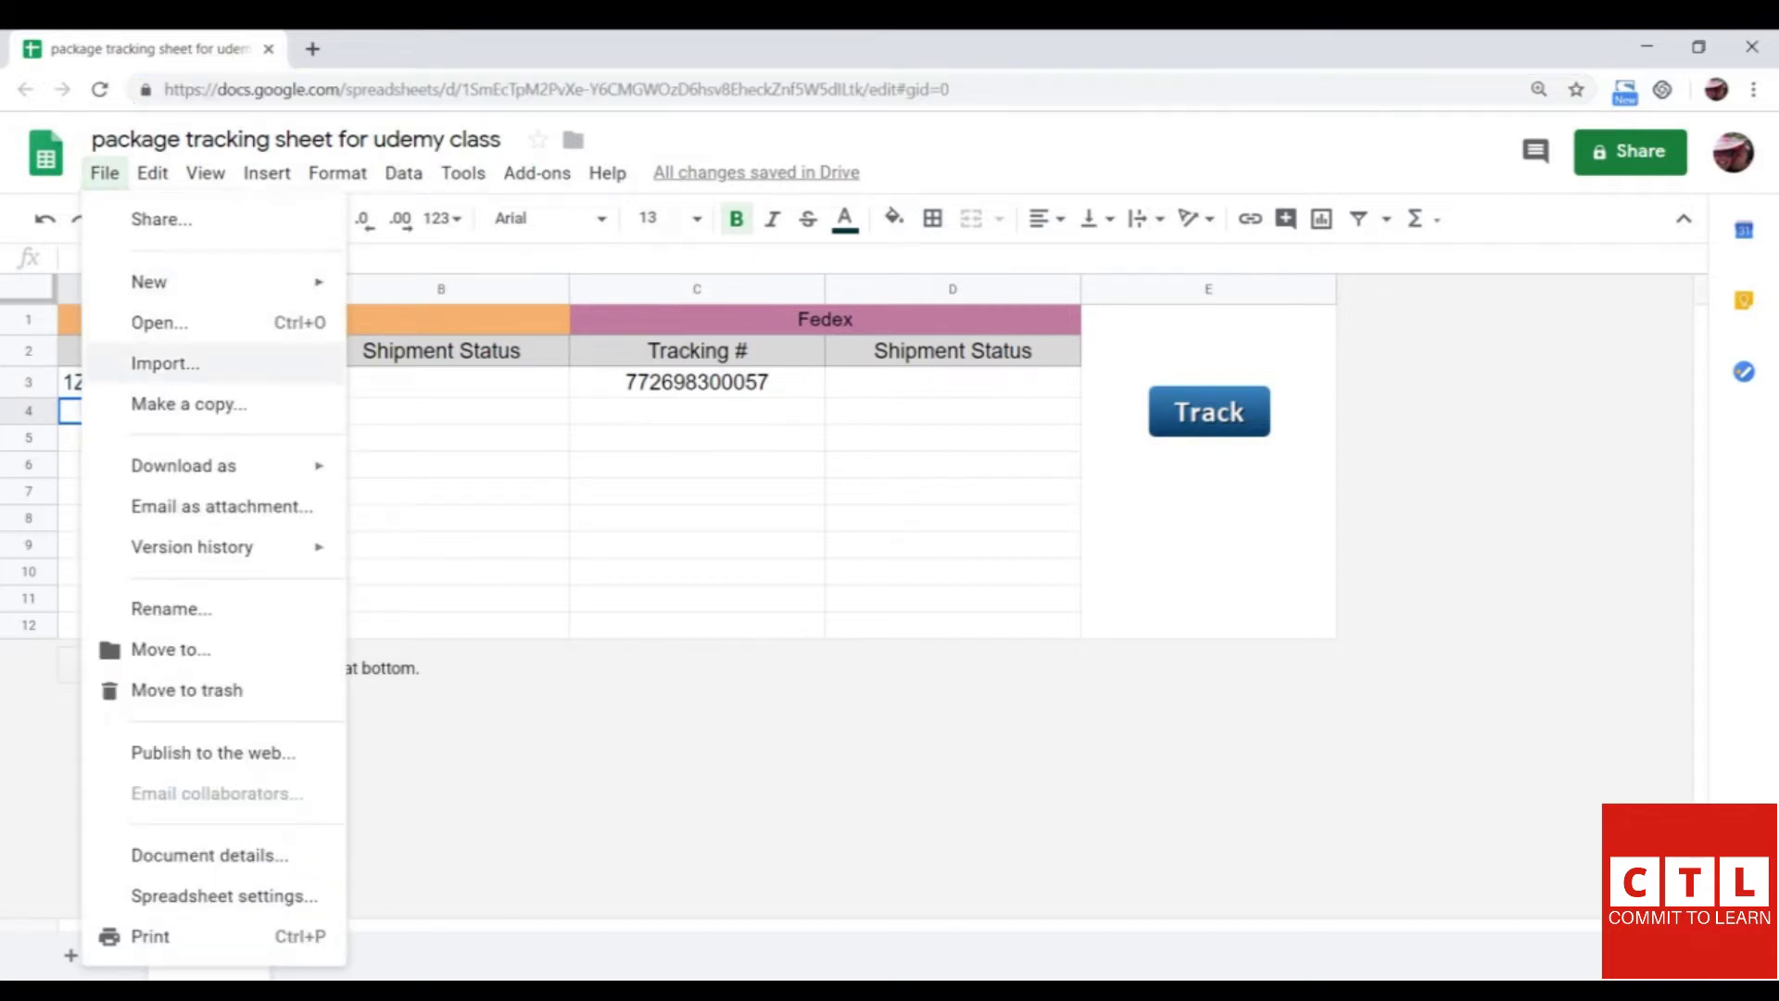
{"action": "left_click", "coordinate": [188, 404]}
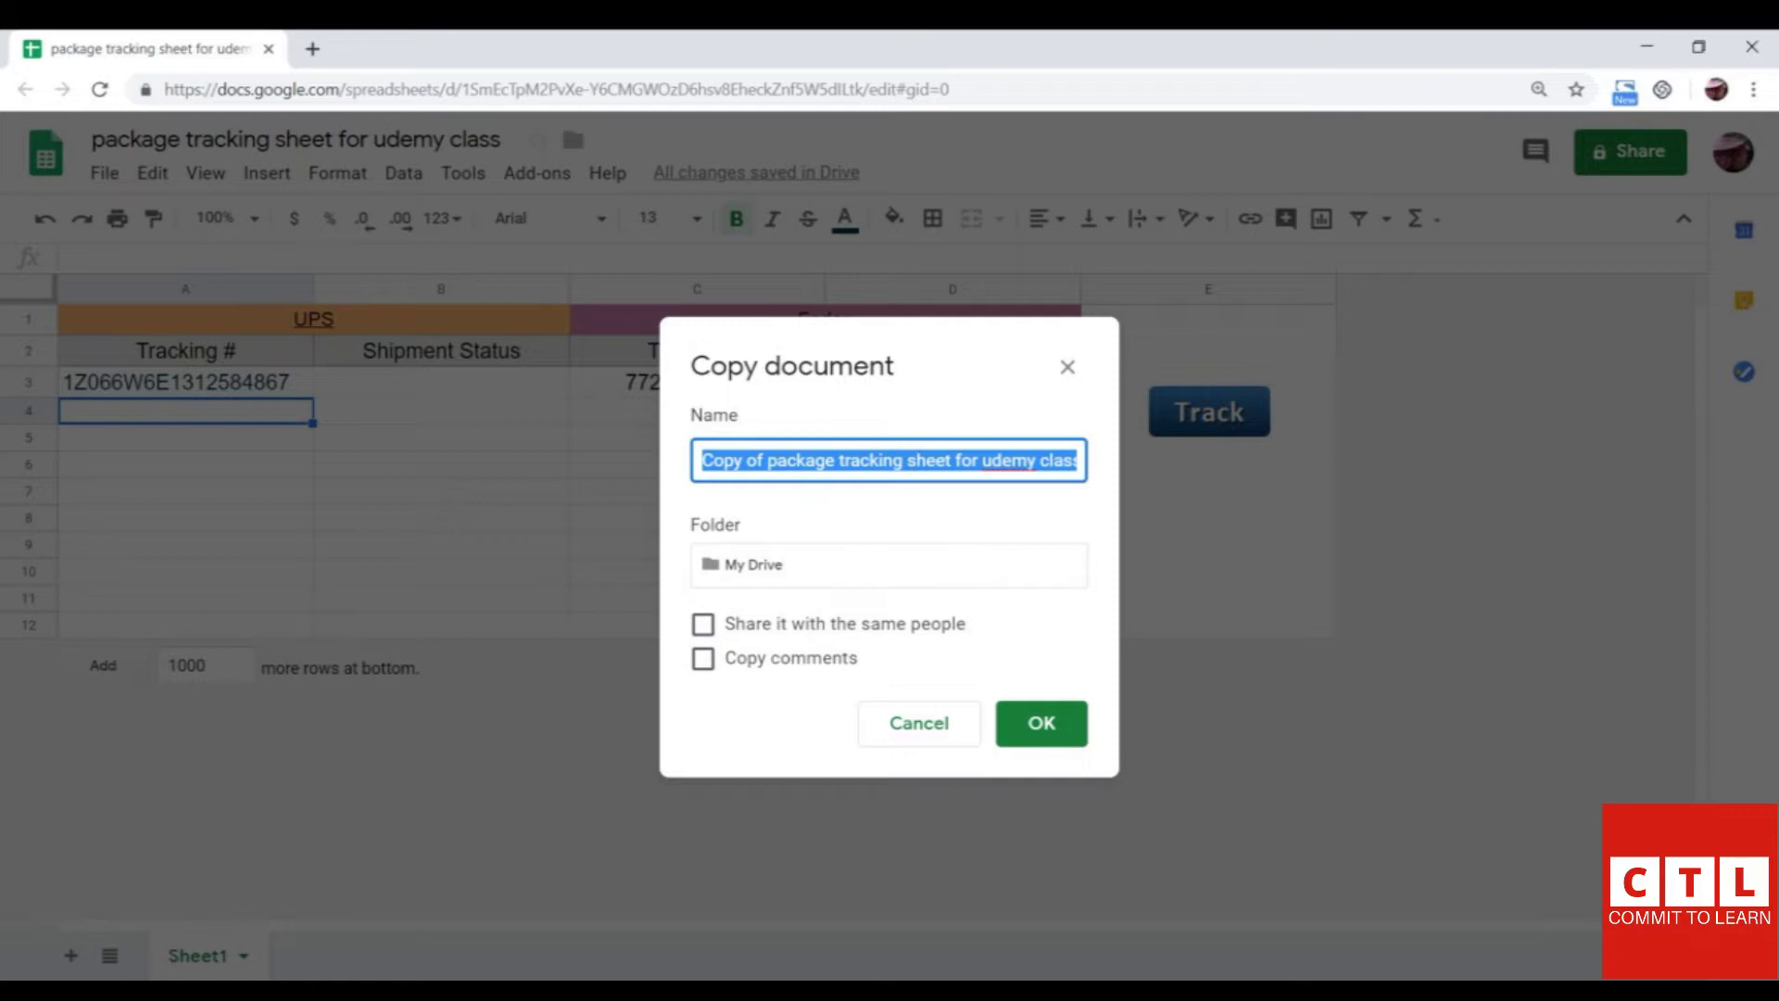
{"action": "type", "text": "my c"}
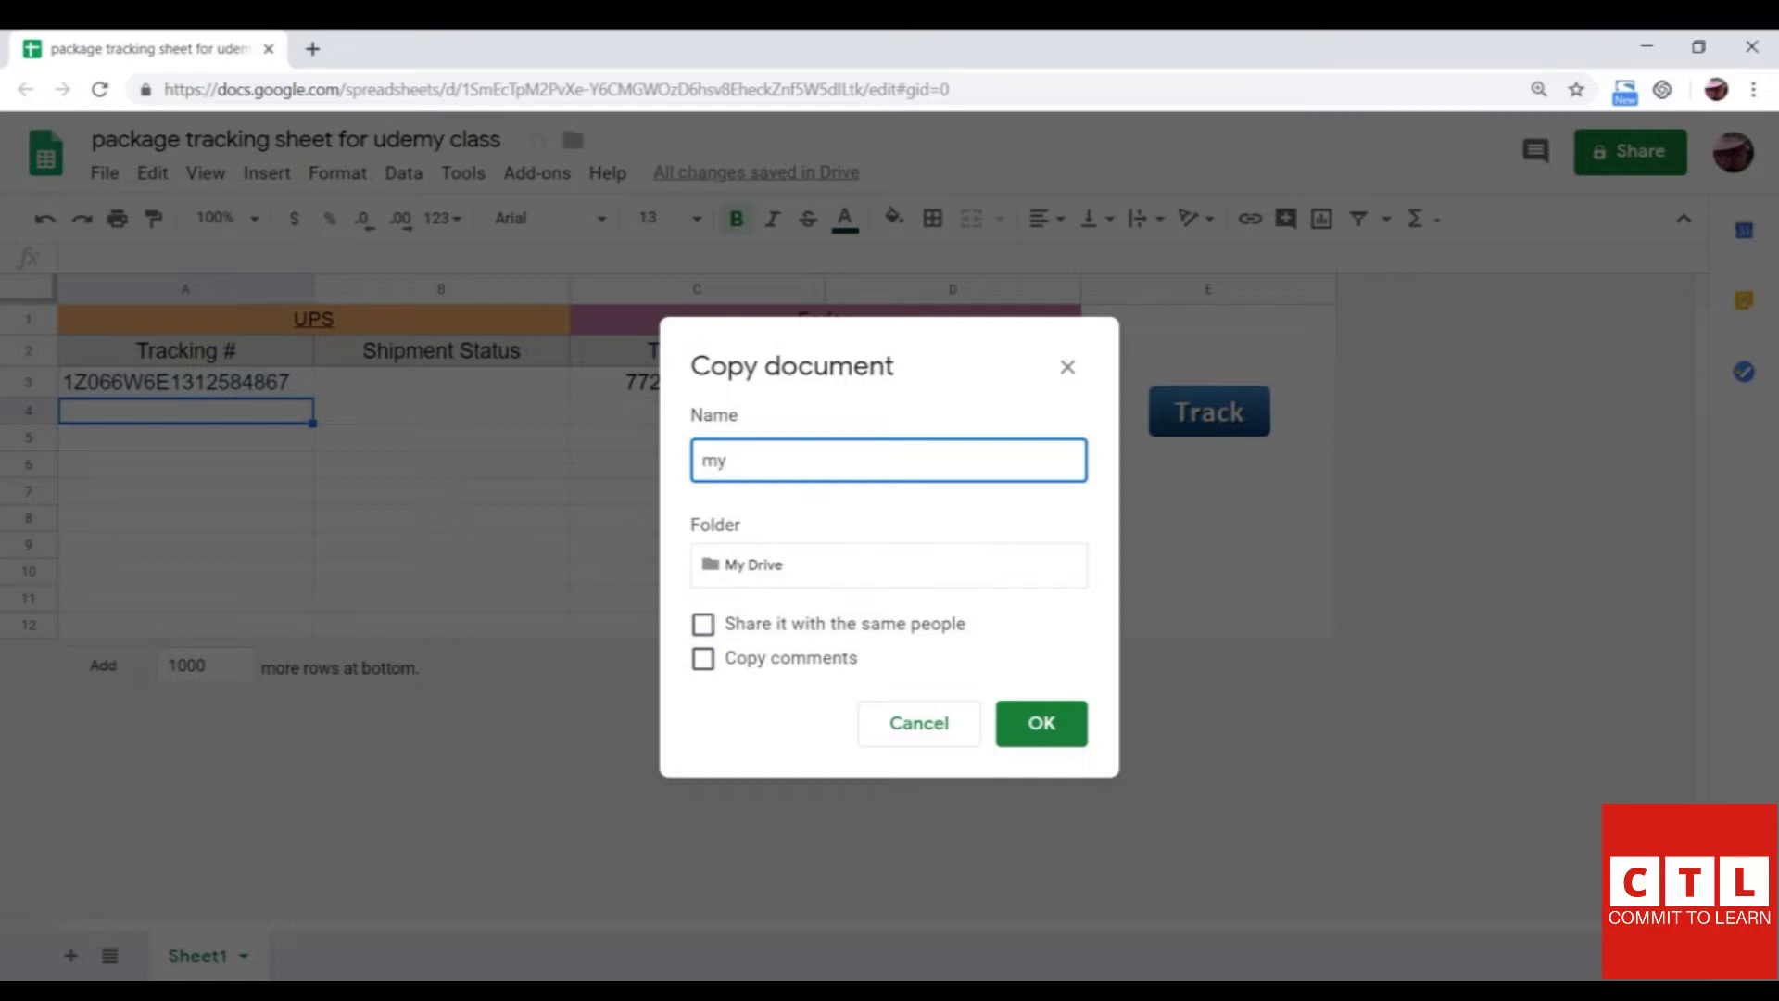
{"action": "type", "text": "opy"}
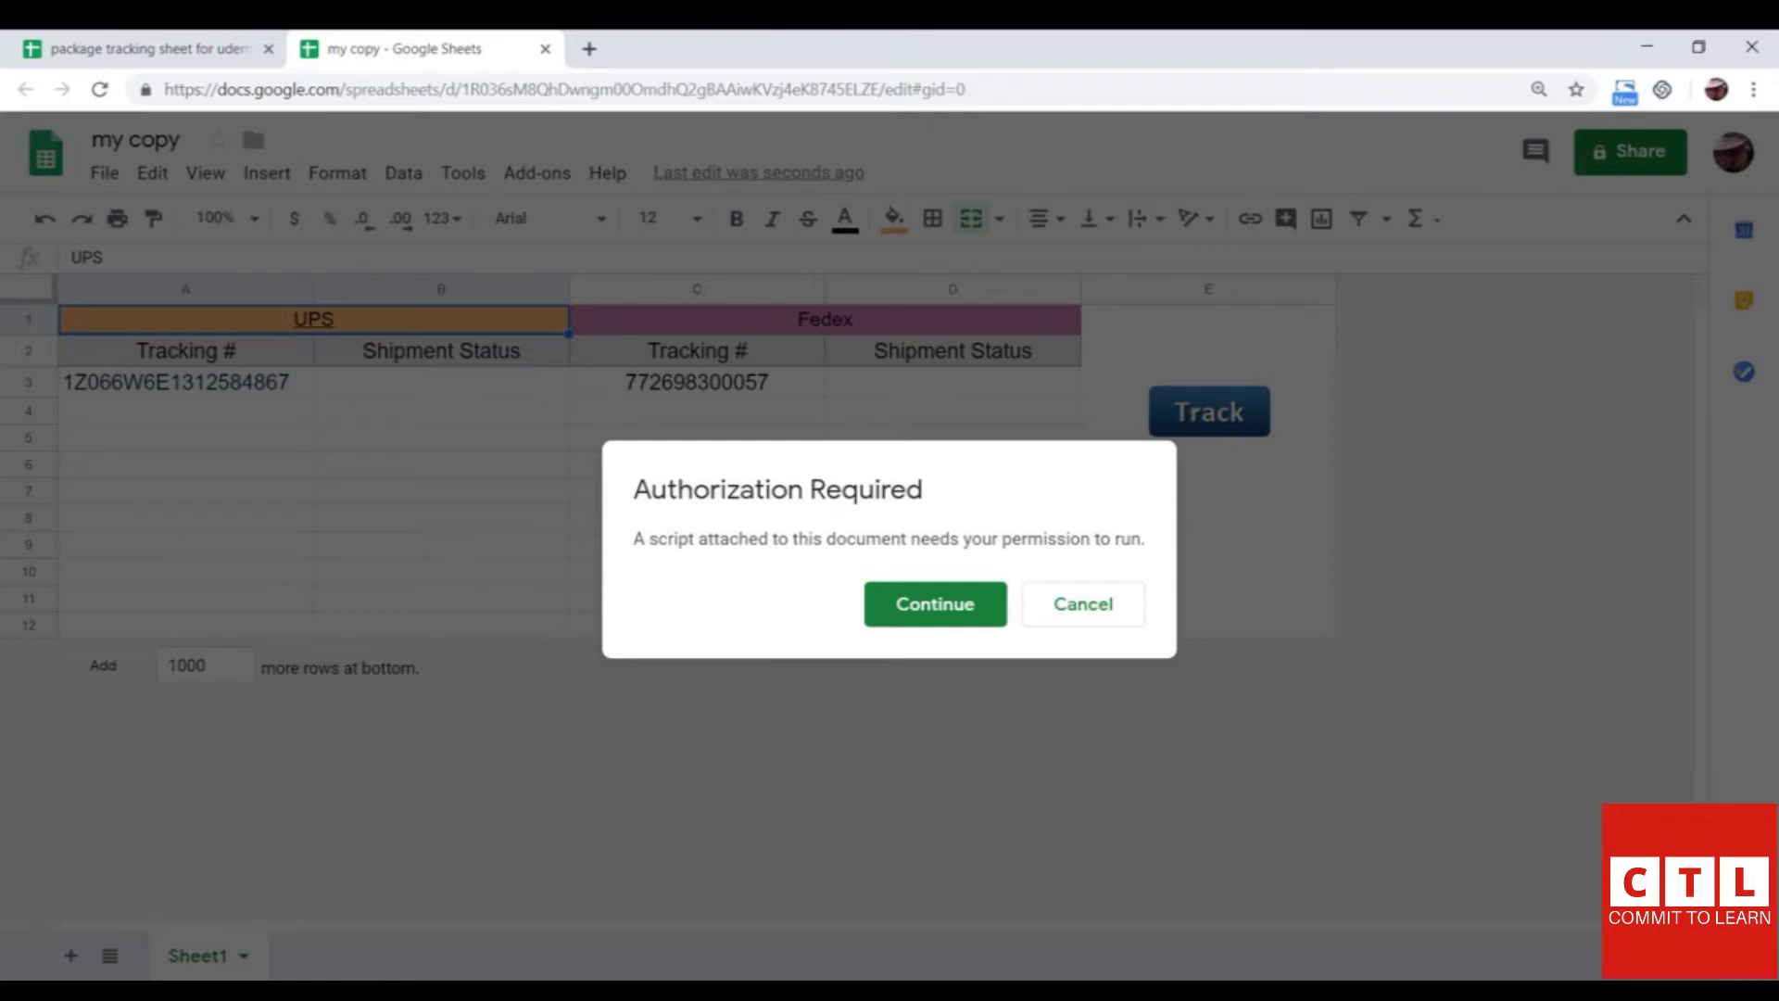
Authorize the tracking code script with the chosen account, past the unverified-app warning, and allow access.
{"action": "left_click", "coordinate": [935, 603]}
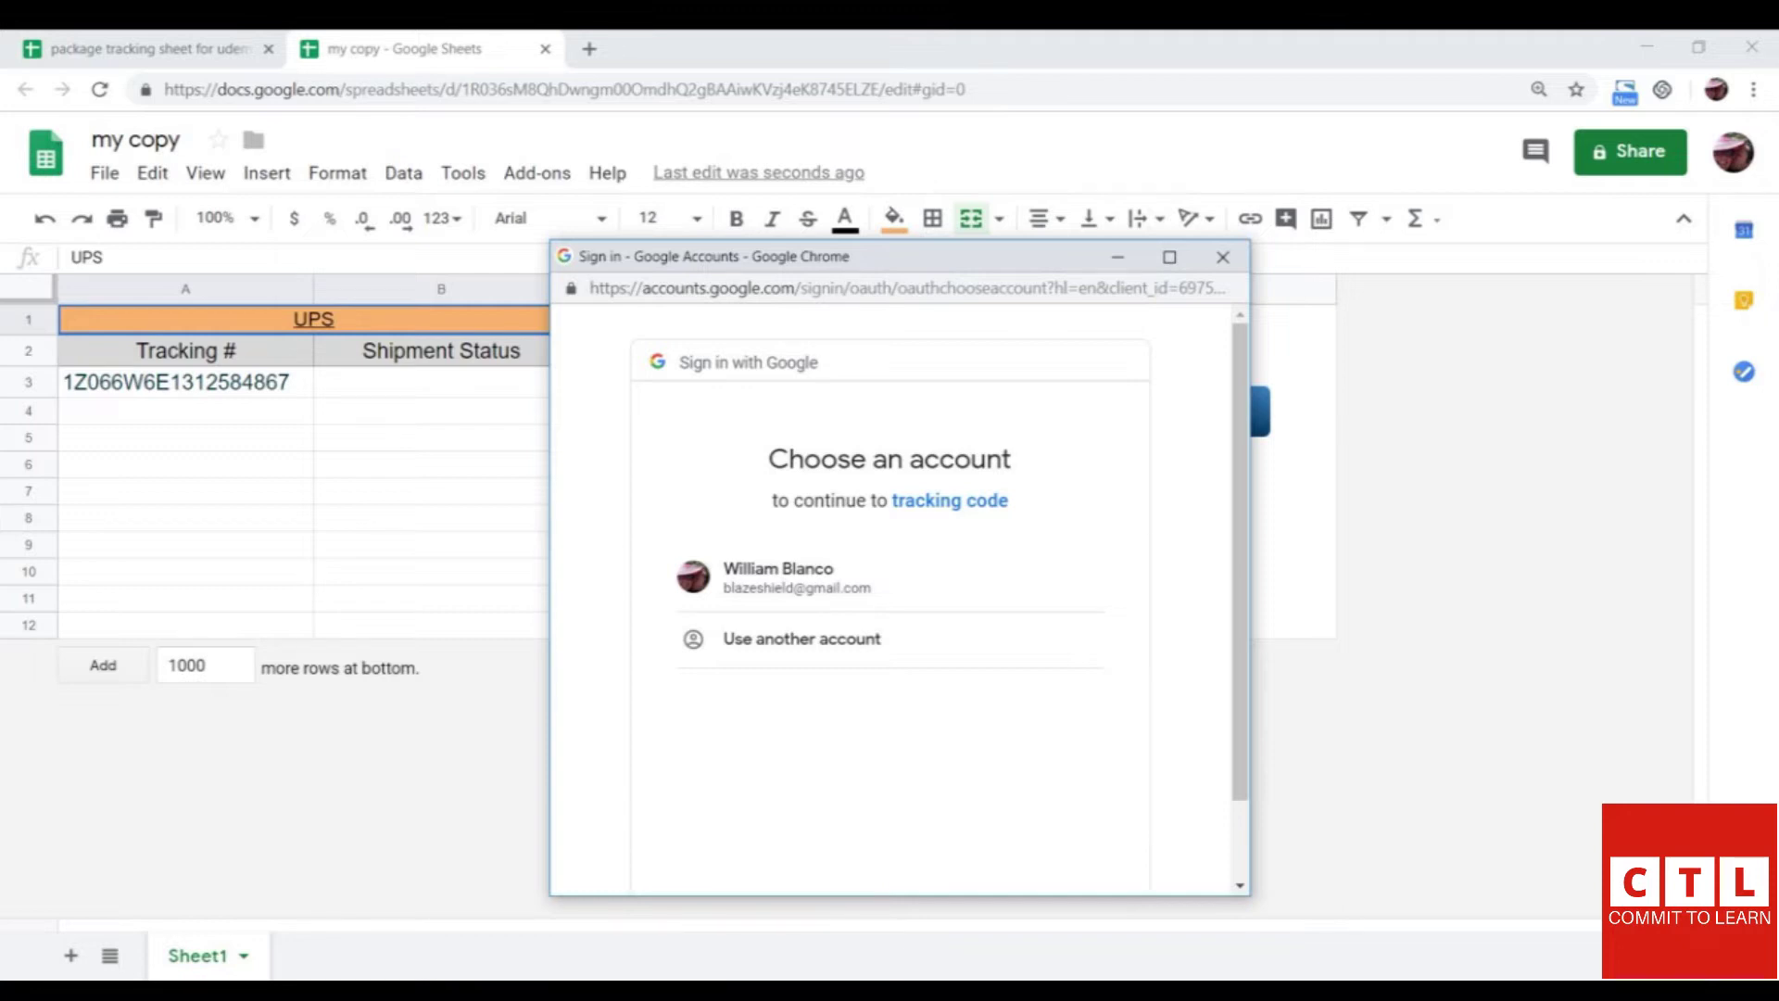
{"action": "left_click", "coordinate": [796, 576]}
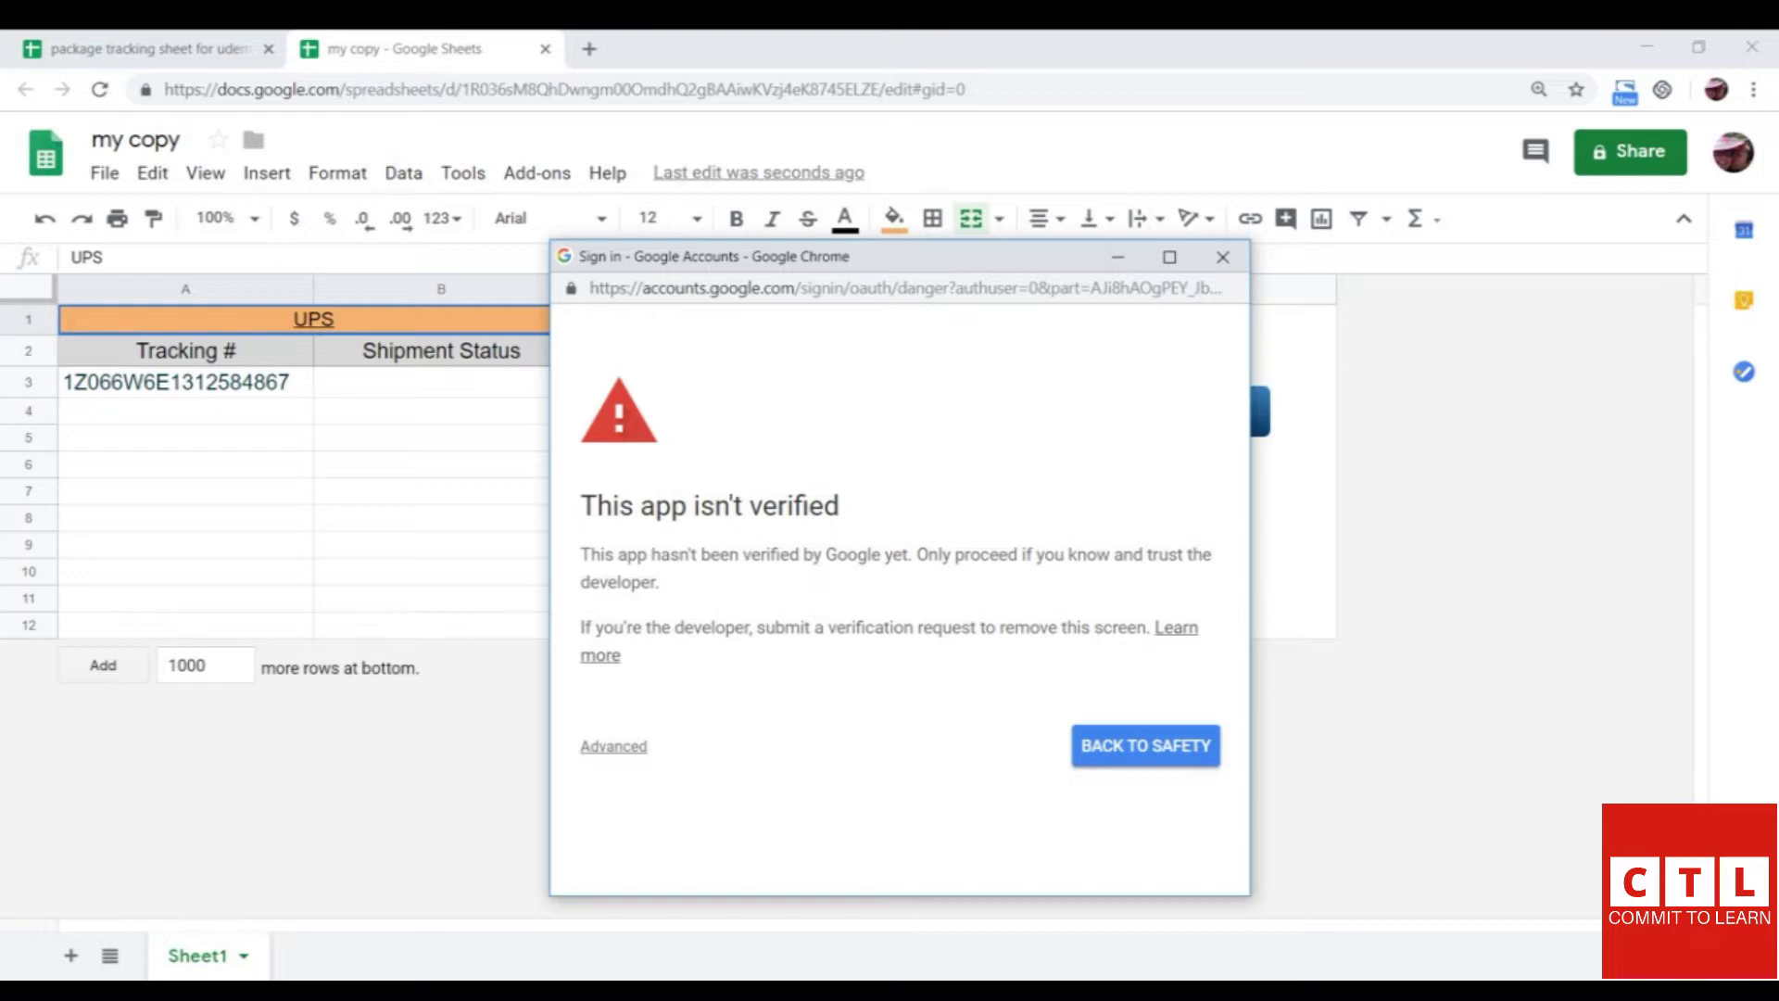
{"action": "left_click", "coordinate": [614, 746]}
{"action": "scroll", "coordinate": [613, 746], "scroll_direction": "down", "scroll_amount": 2}
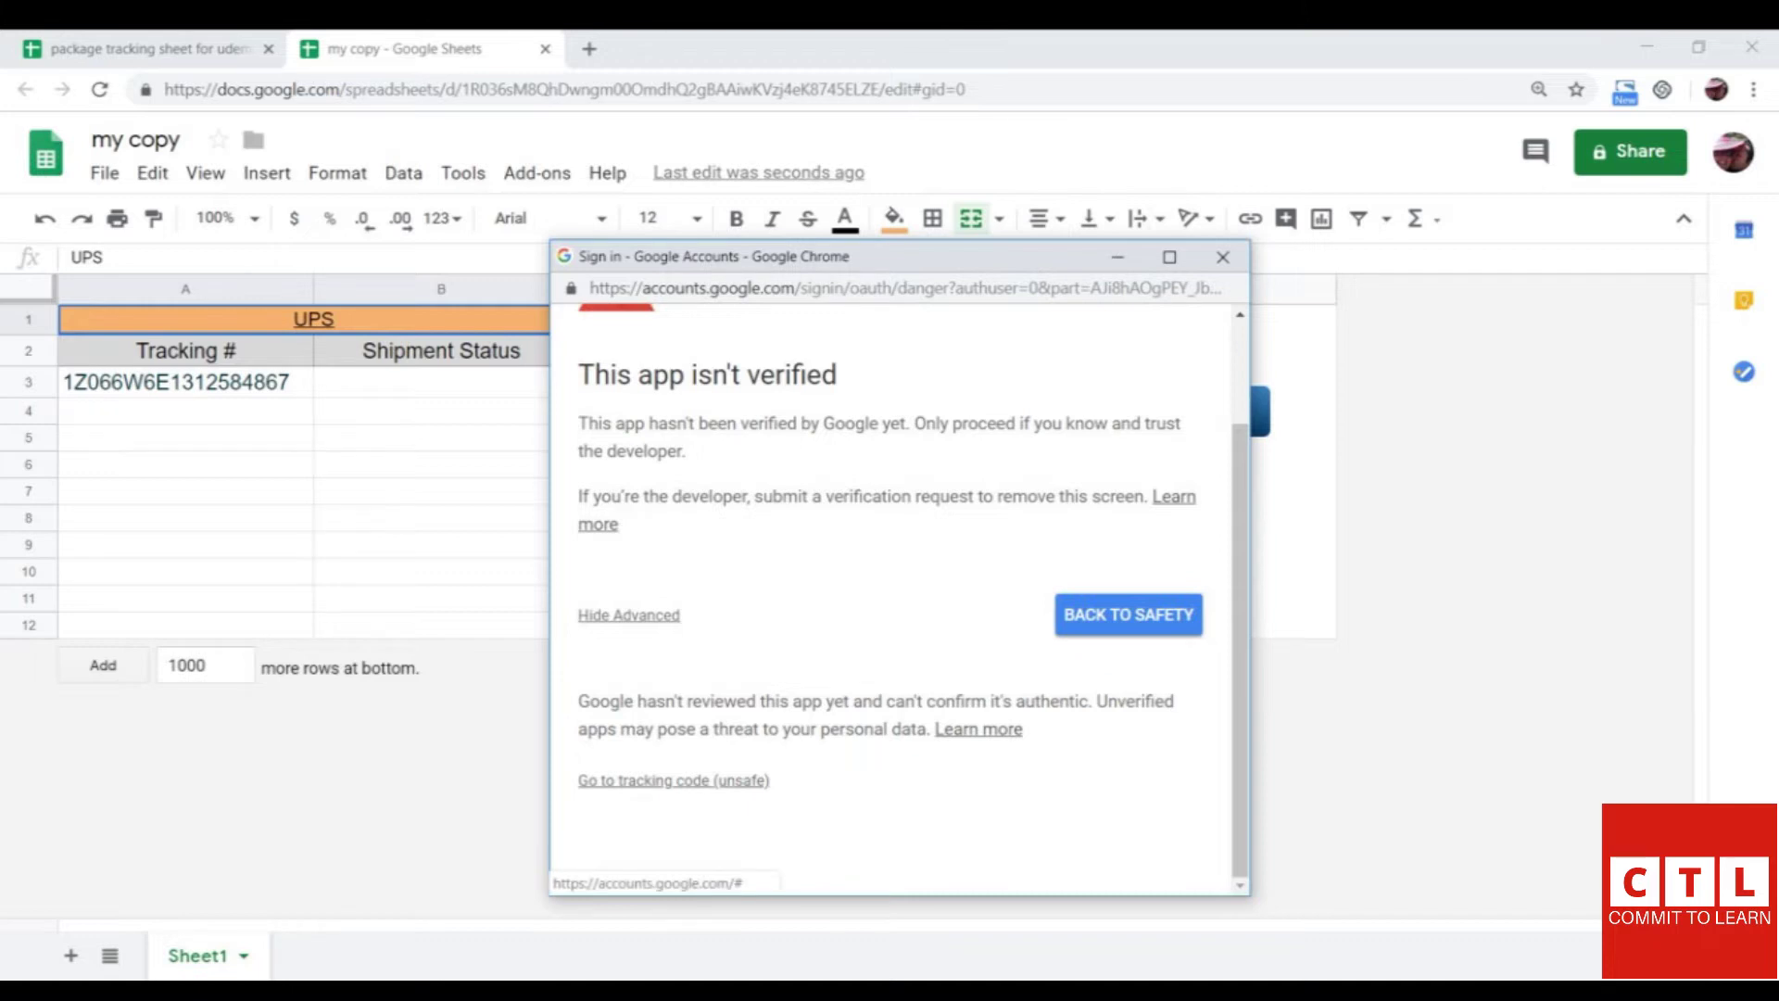
{"action": "left_click", "coordinate": [674, 781]}
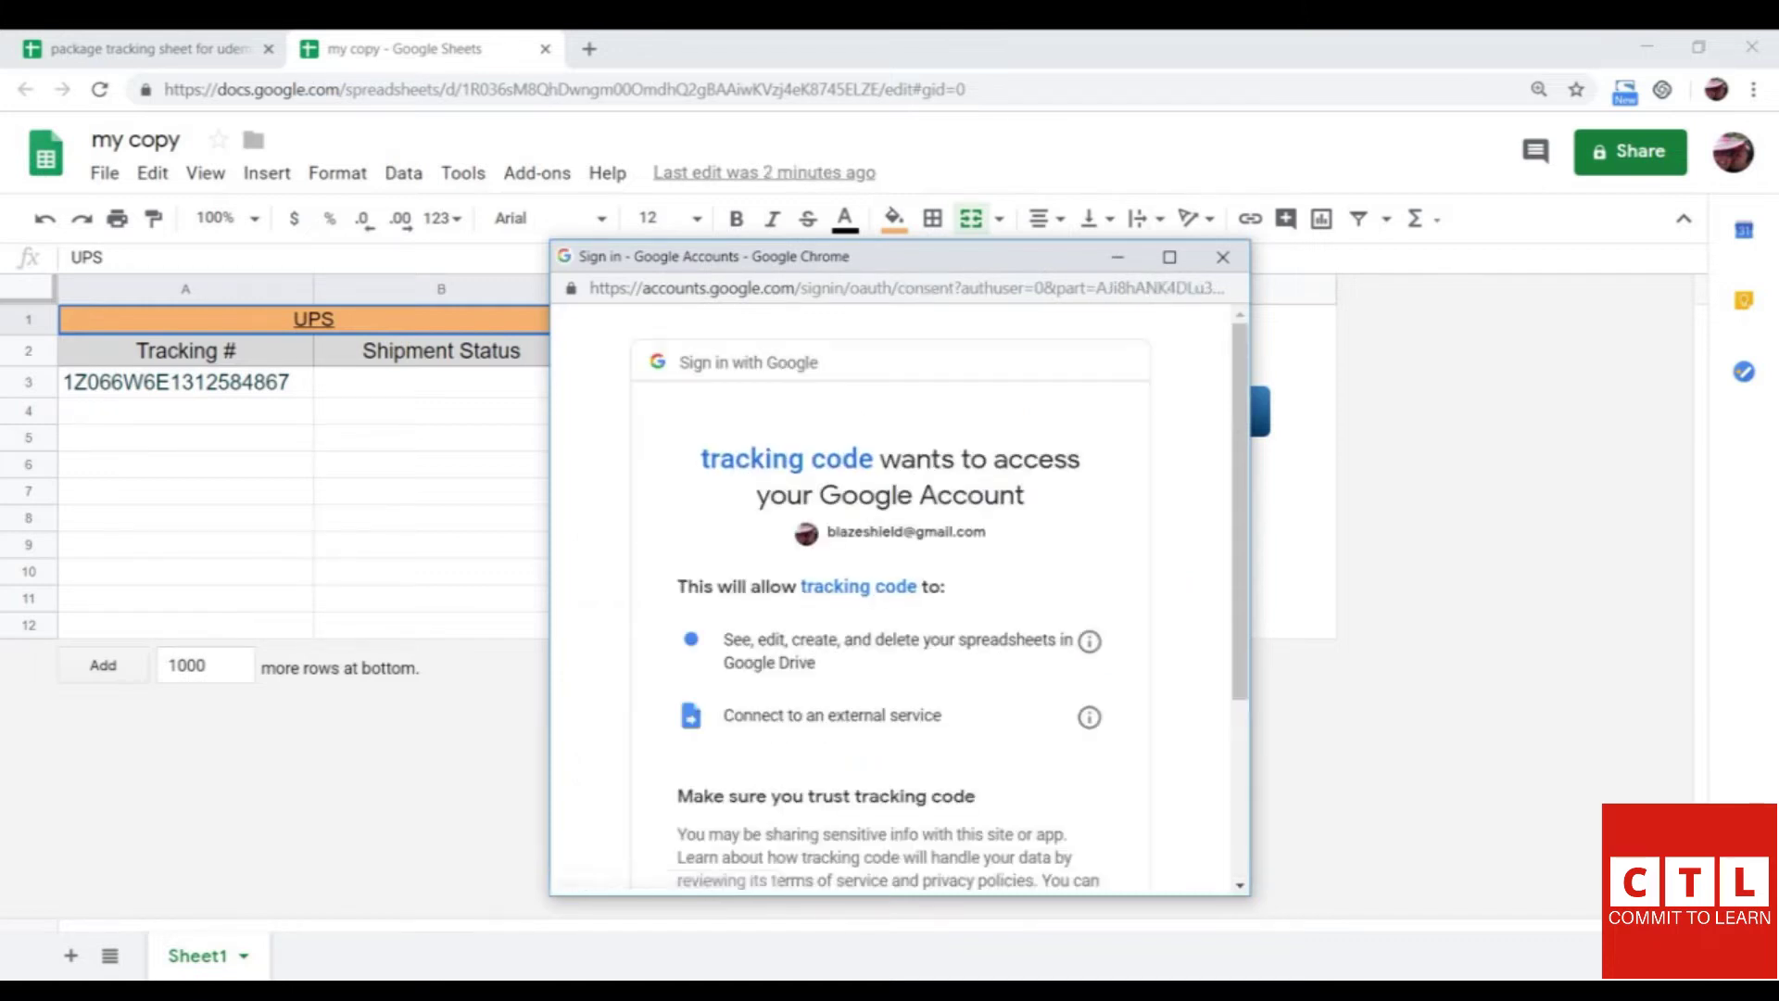
{"action": "scroll", "coordinate": [939, 610], "scroll_direction": "down", "scroll_amount": 2}
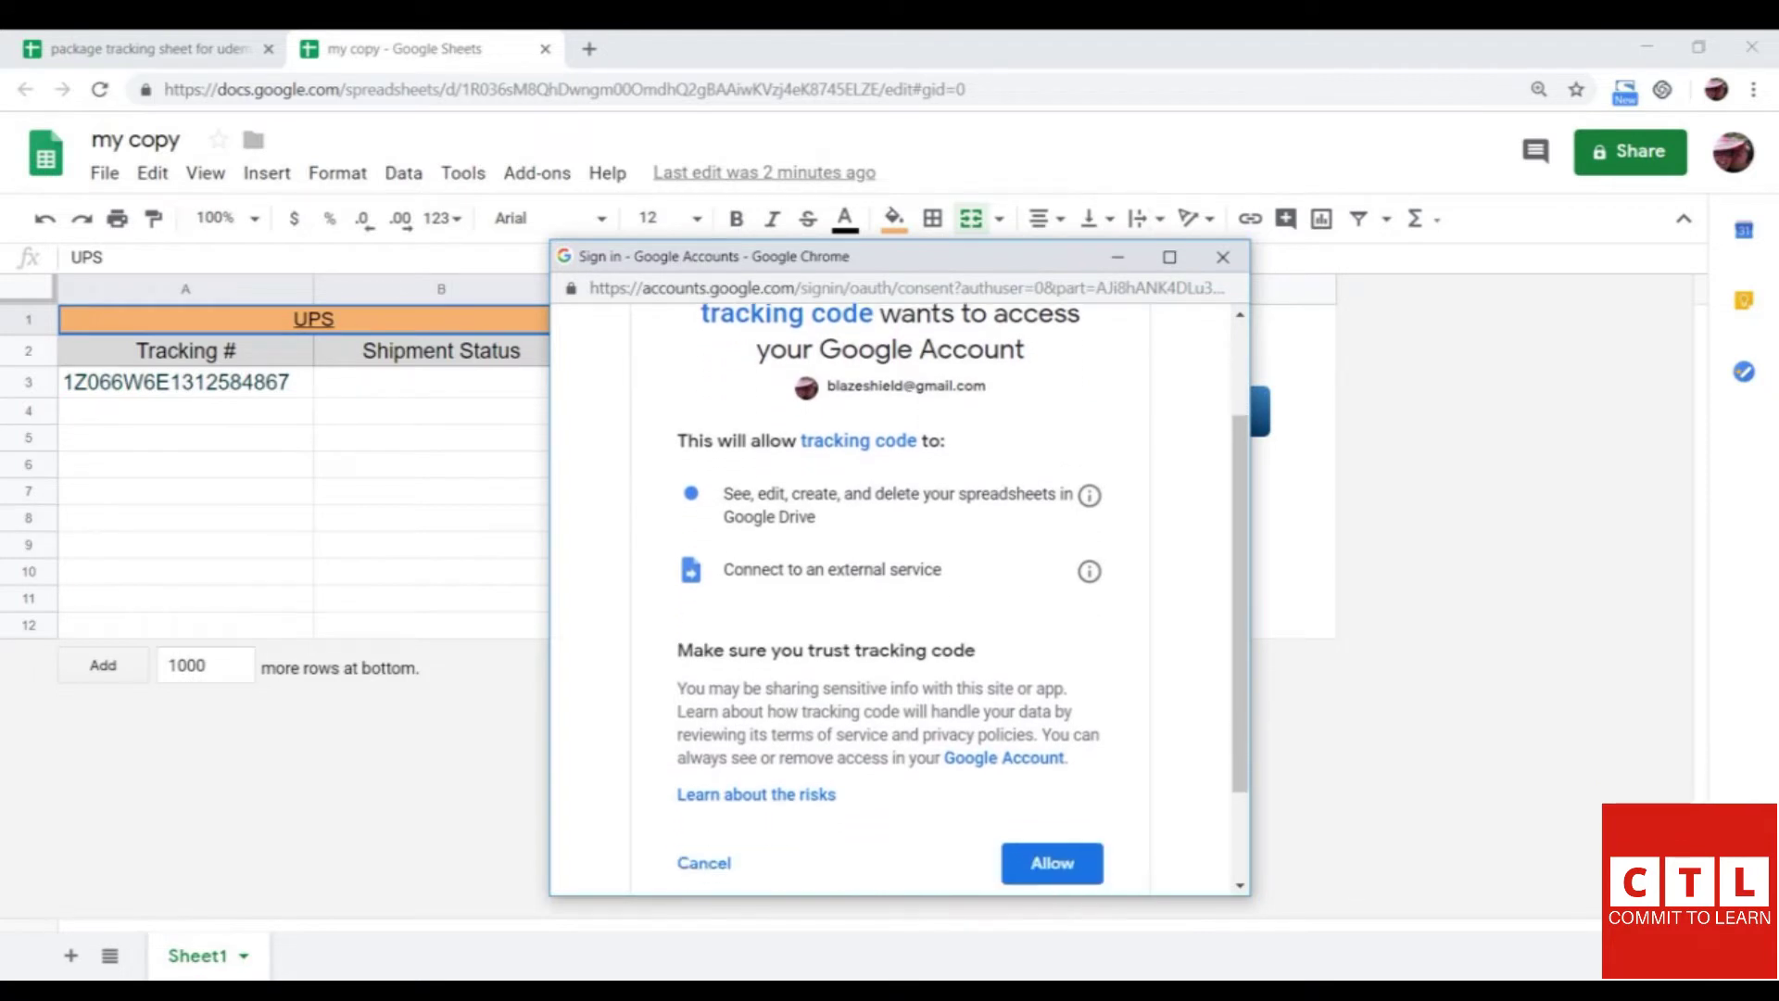
{"action": "scroll", "coordinate": [939, 610], "scroll_direction": "down", "scroll_amount": 1}
{"action": "scroll", "coordinate": [939, 610], "scroll_direction": "down", "scroll_amount": 1}
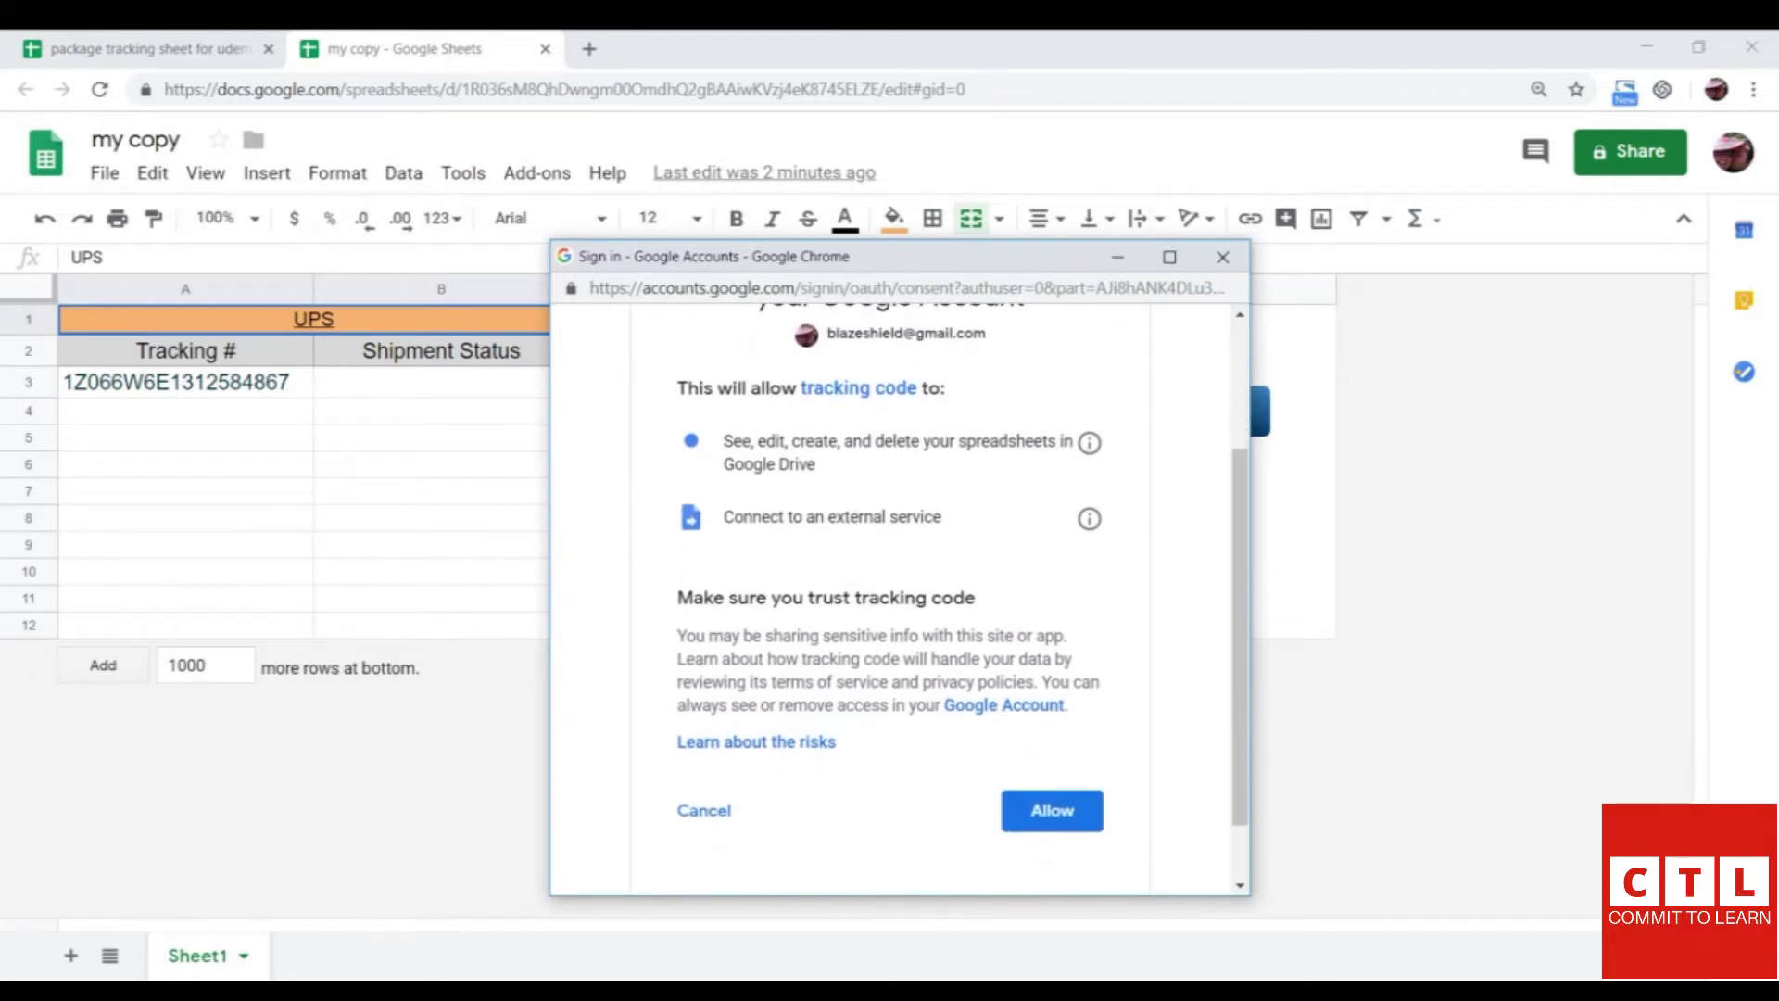
{"action": "left_click", "coordinate": [1052, 810]}
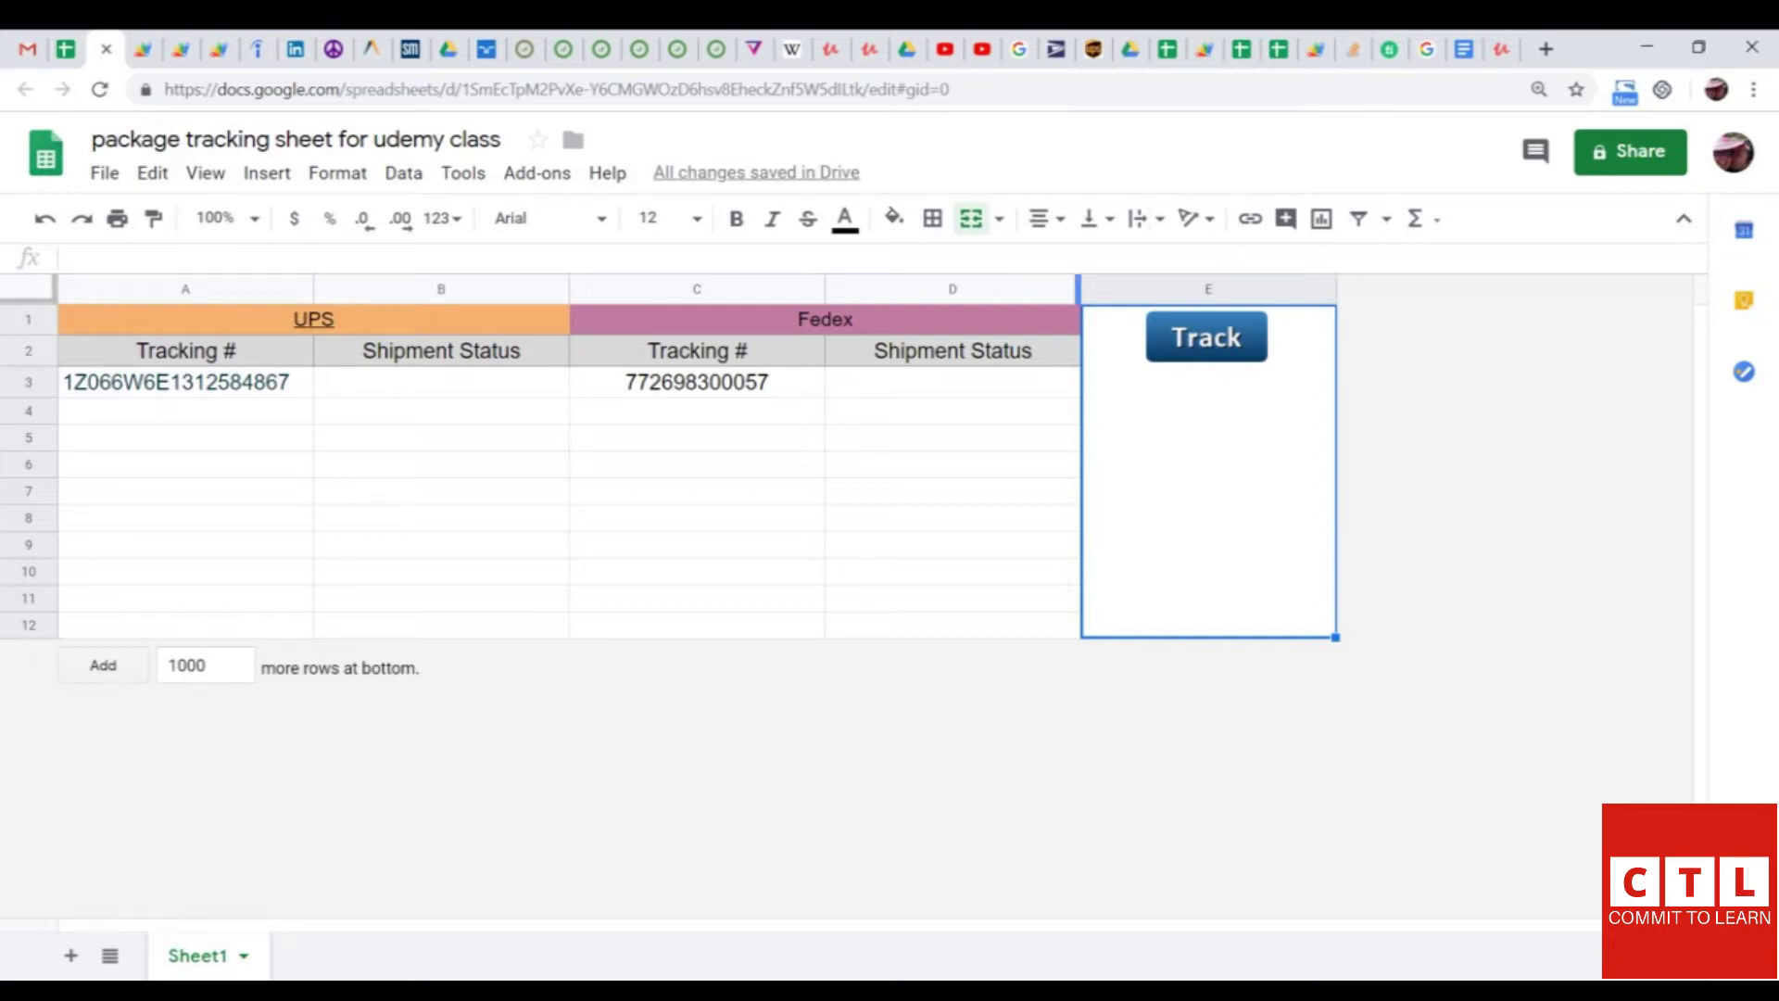
Insert one blank column left of column A, shifting the UPS table right.
{"action": "left_click", "coordinate": [186, 289]}
{"action": "right_click", "coordinate": [225, 293]}
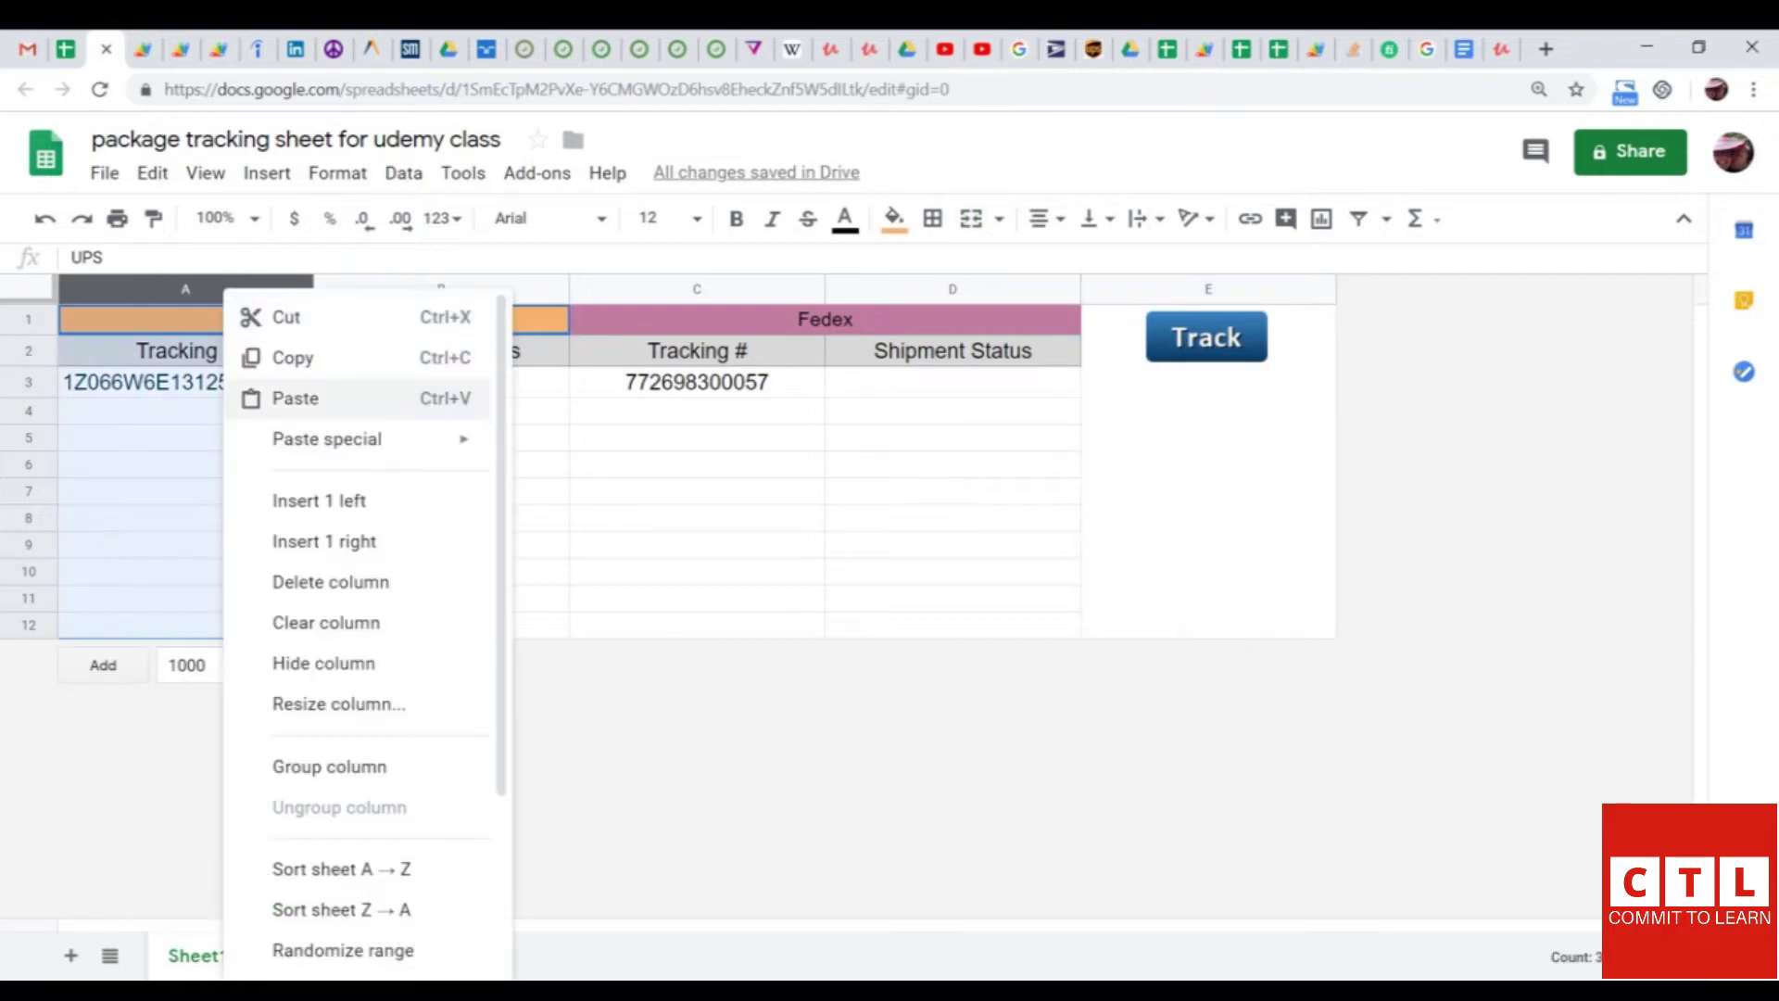
{"action": "left_click", "coordinate": [320, 501]}
{"action": "left_click", "coordinate": [697, 491]}
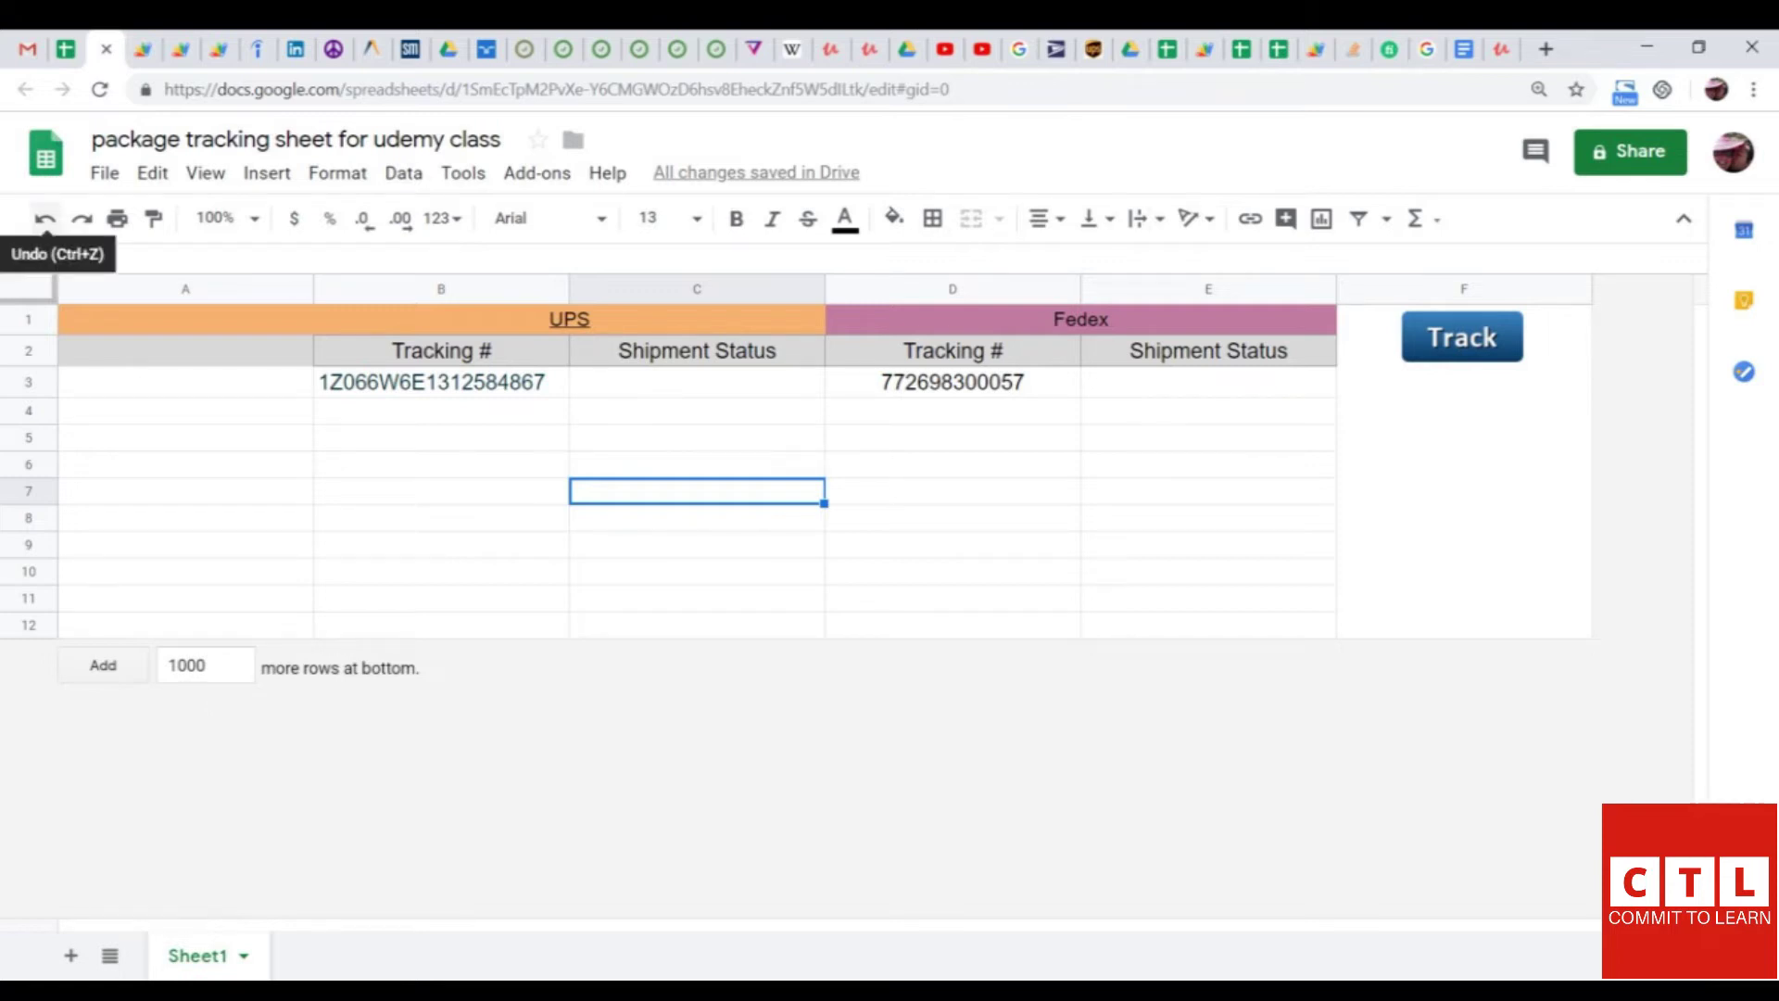
Undo the insertion, run Track, clear the Delivered statuses in B3 and D3, then reinsert column A.
{"action": "left_click", "coordinate": [44, 219]}
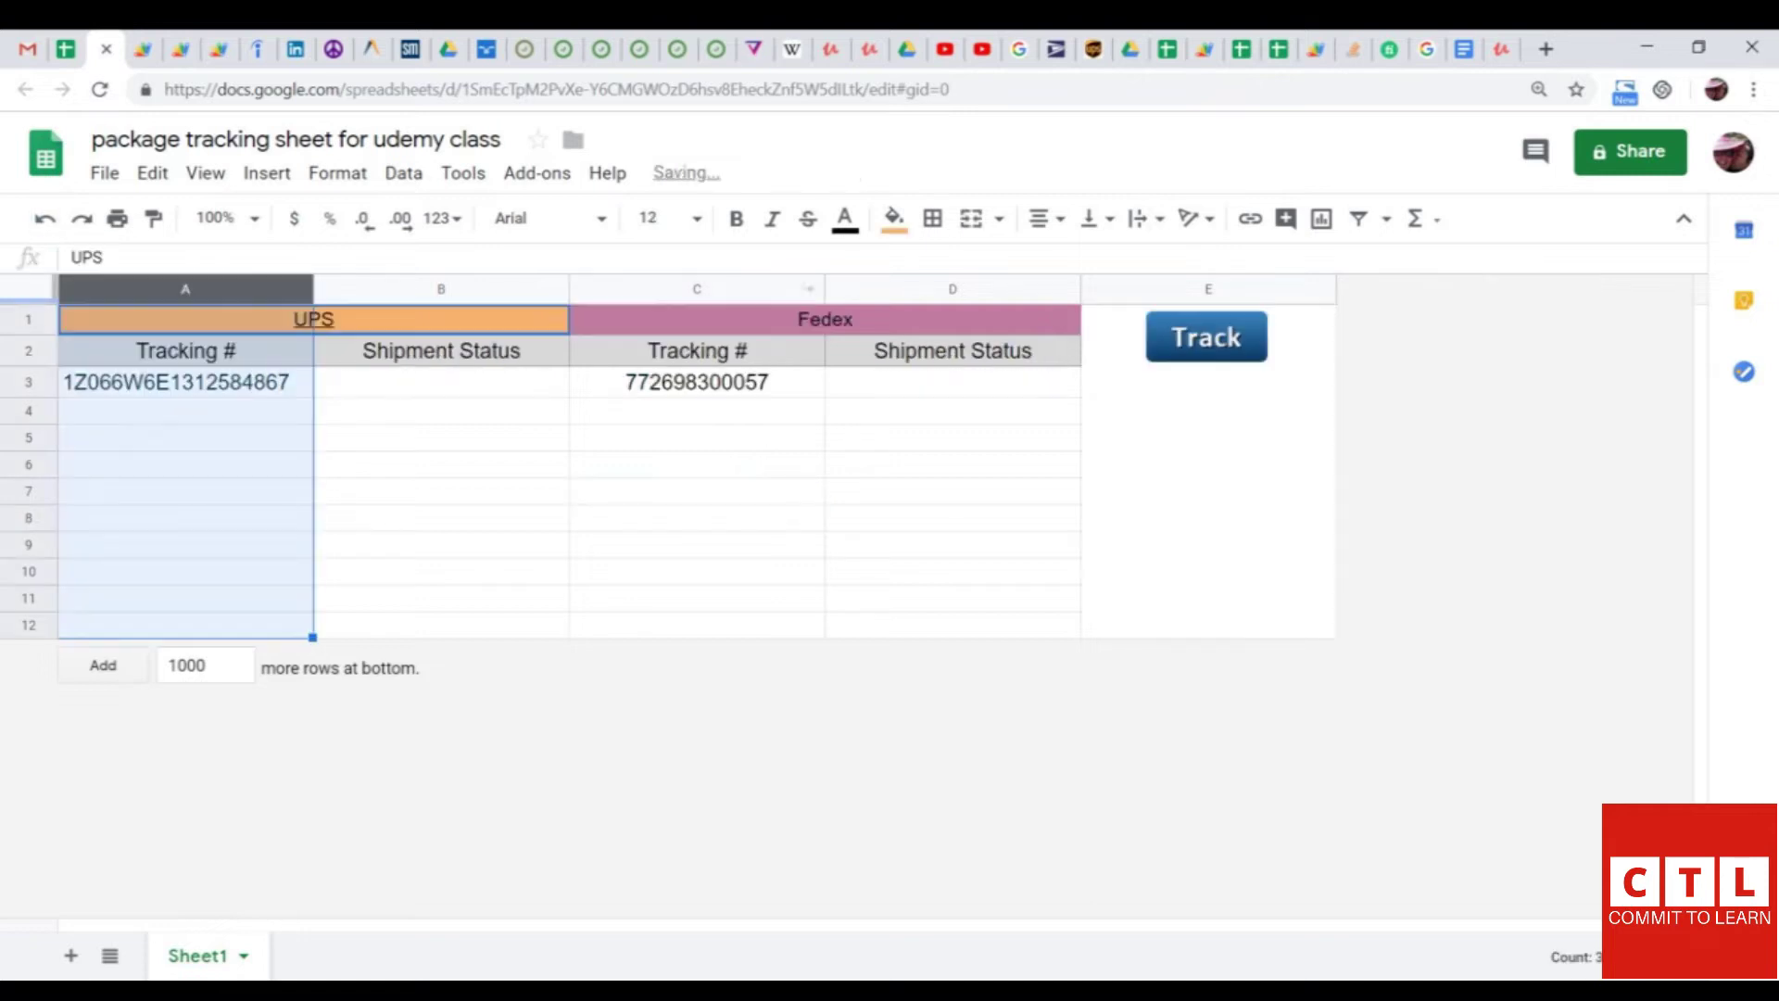
{"action": "left_click", "coordinate": [1206, 337]}
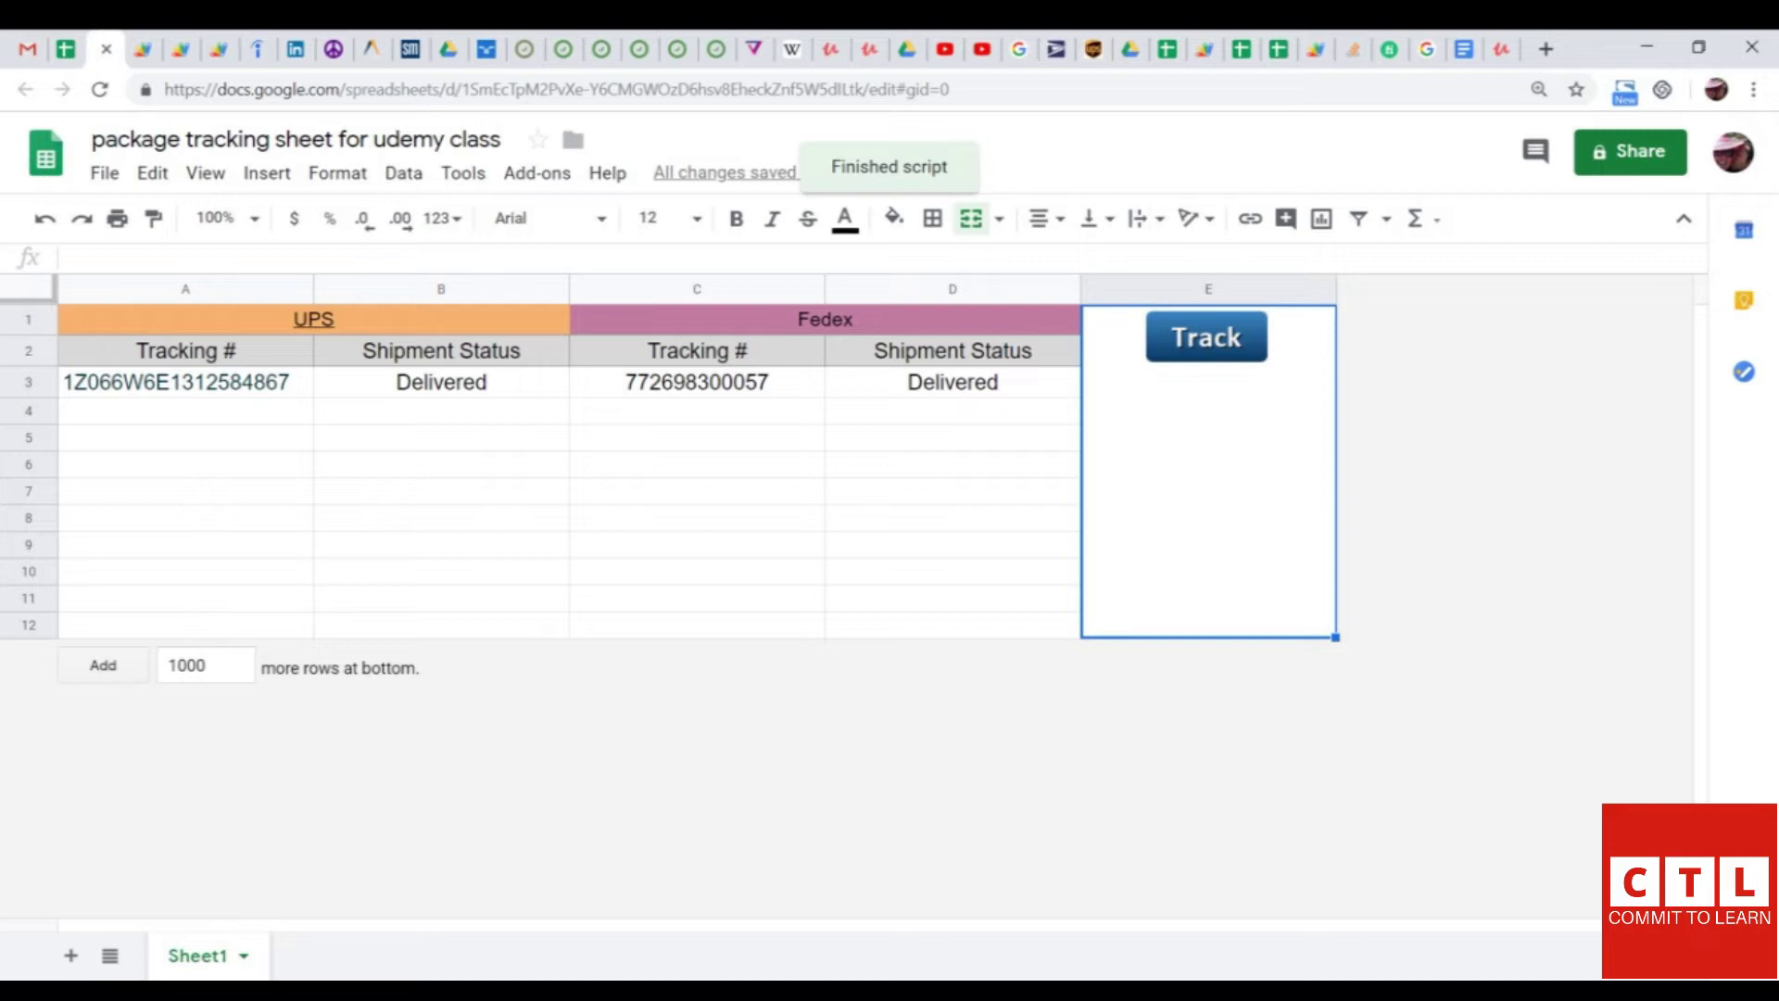
{"action": "left_click", "coordinate": [441, 382]}
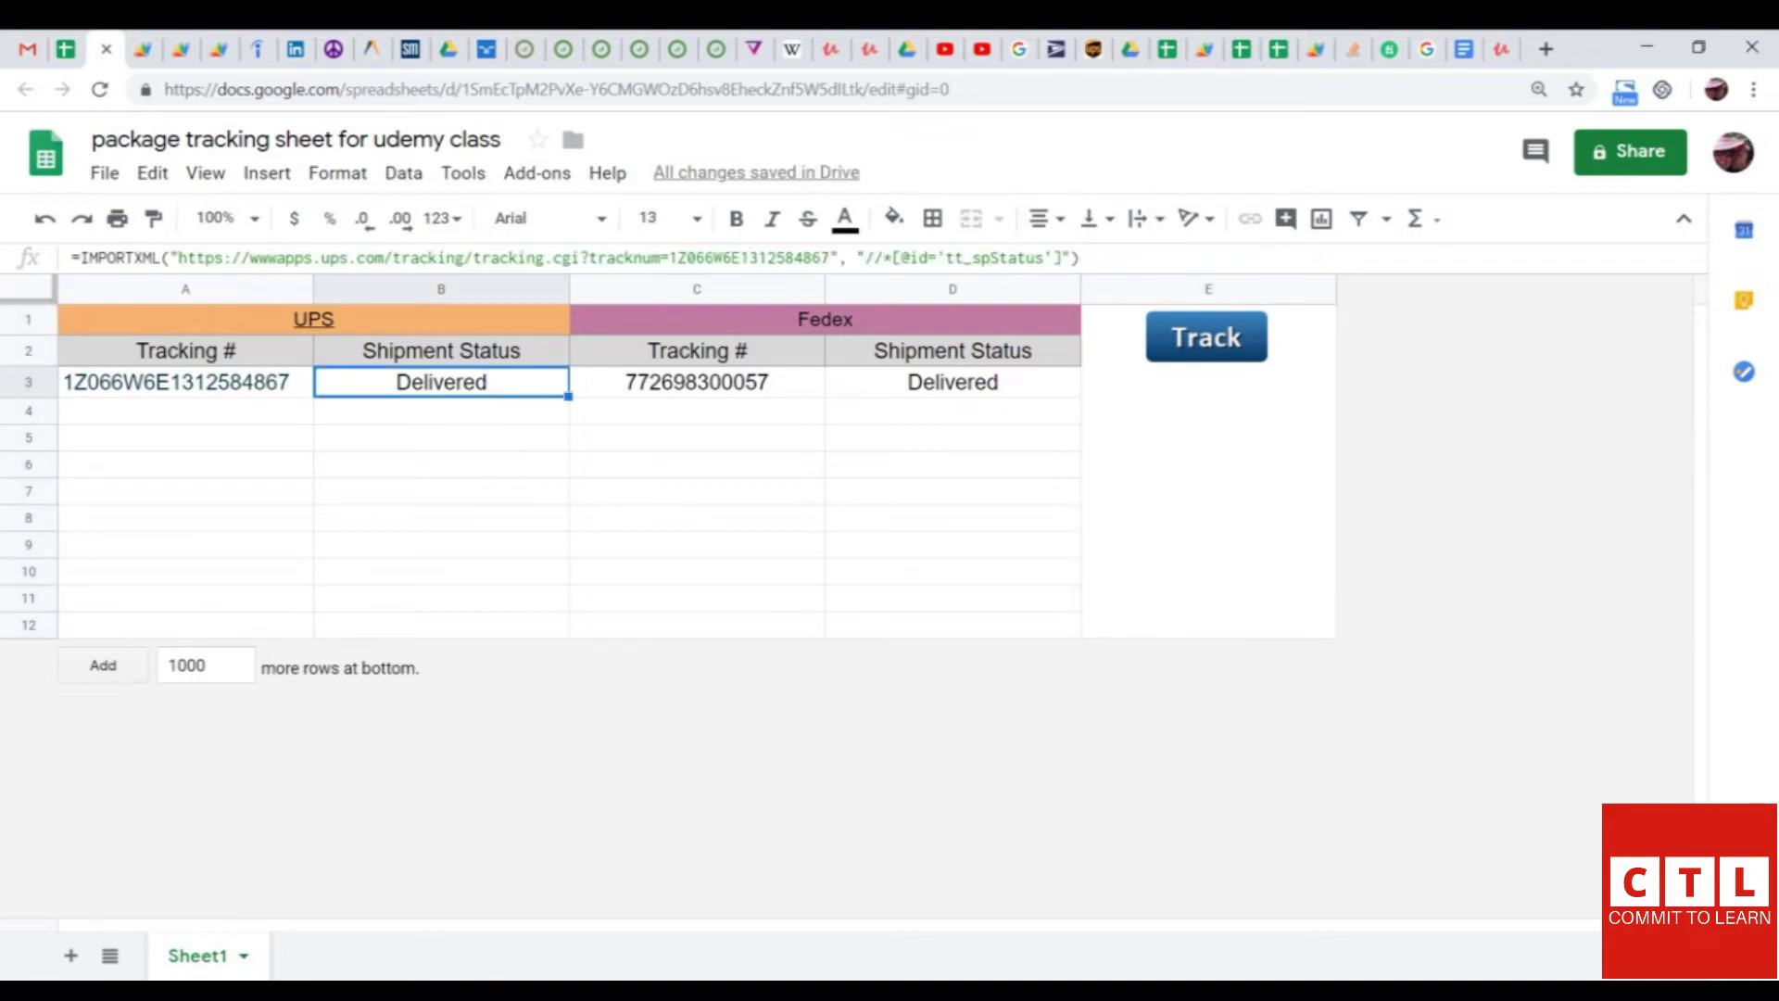
{"action": "key", "text": "Delete"}
{"action": "left_click", "coordinate": [952, 382]}
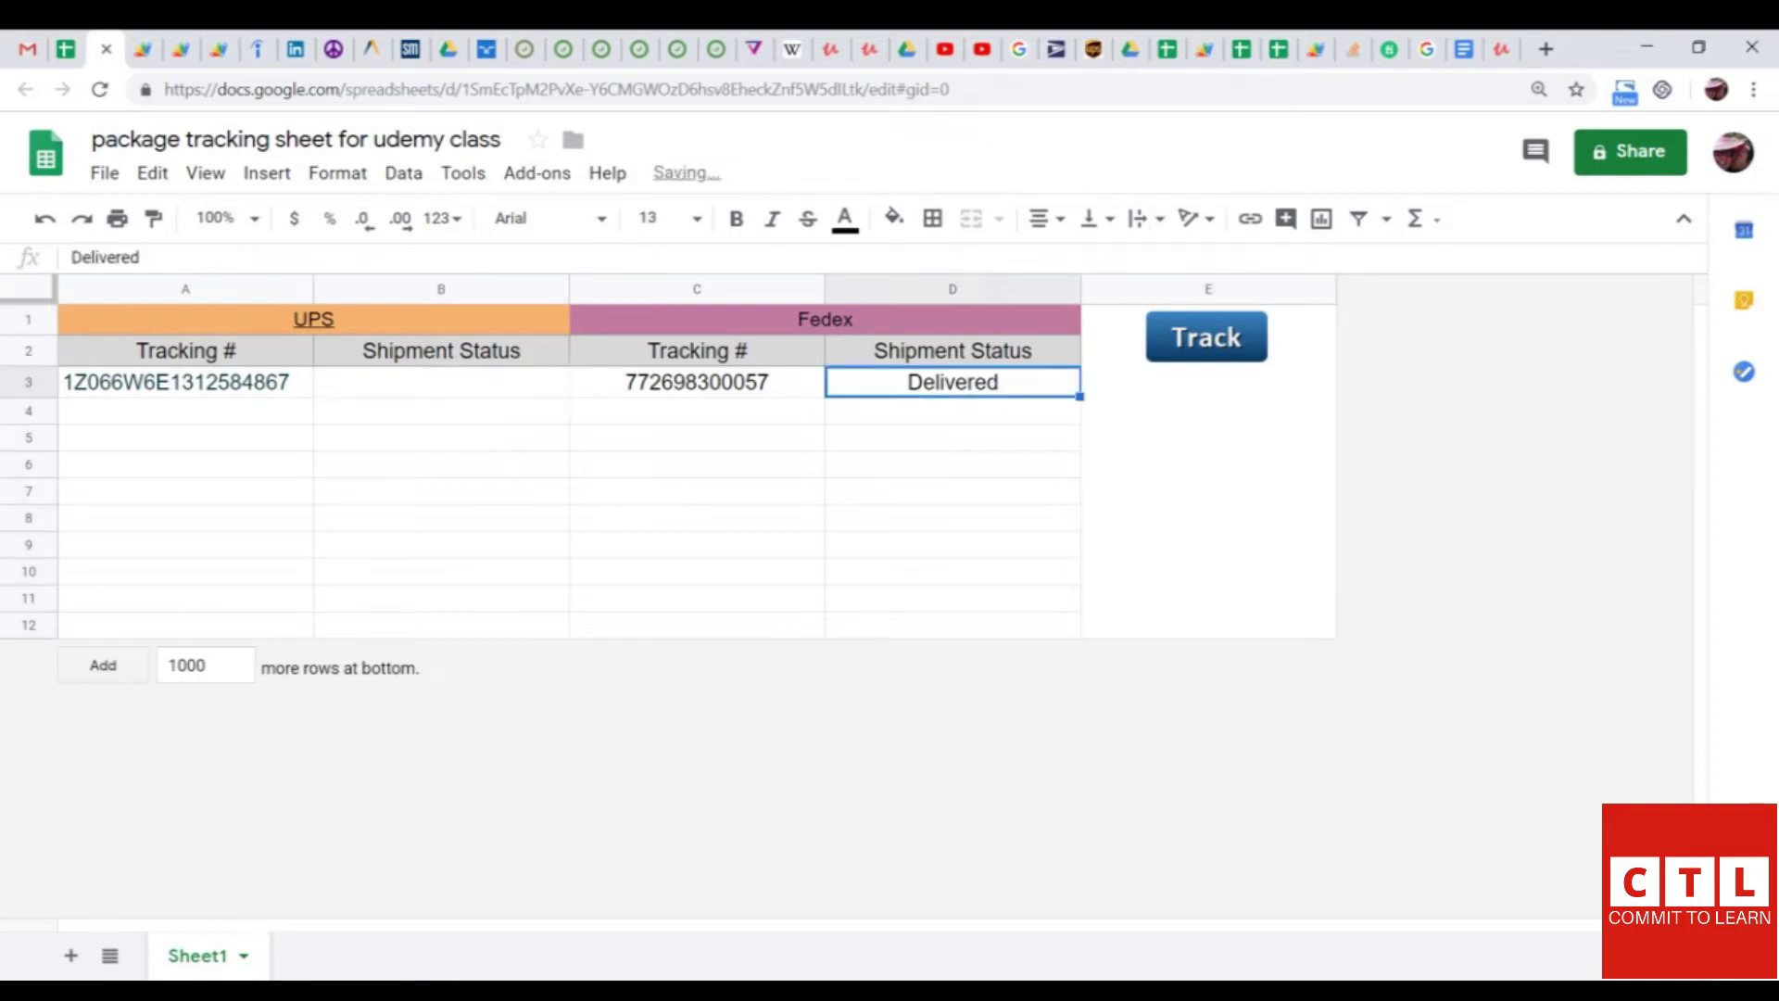
{"action": "key", "text": "Delete"}
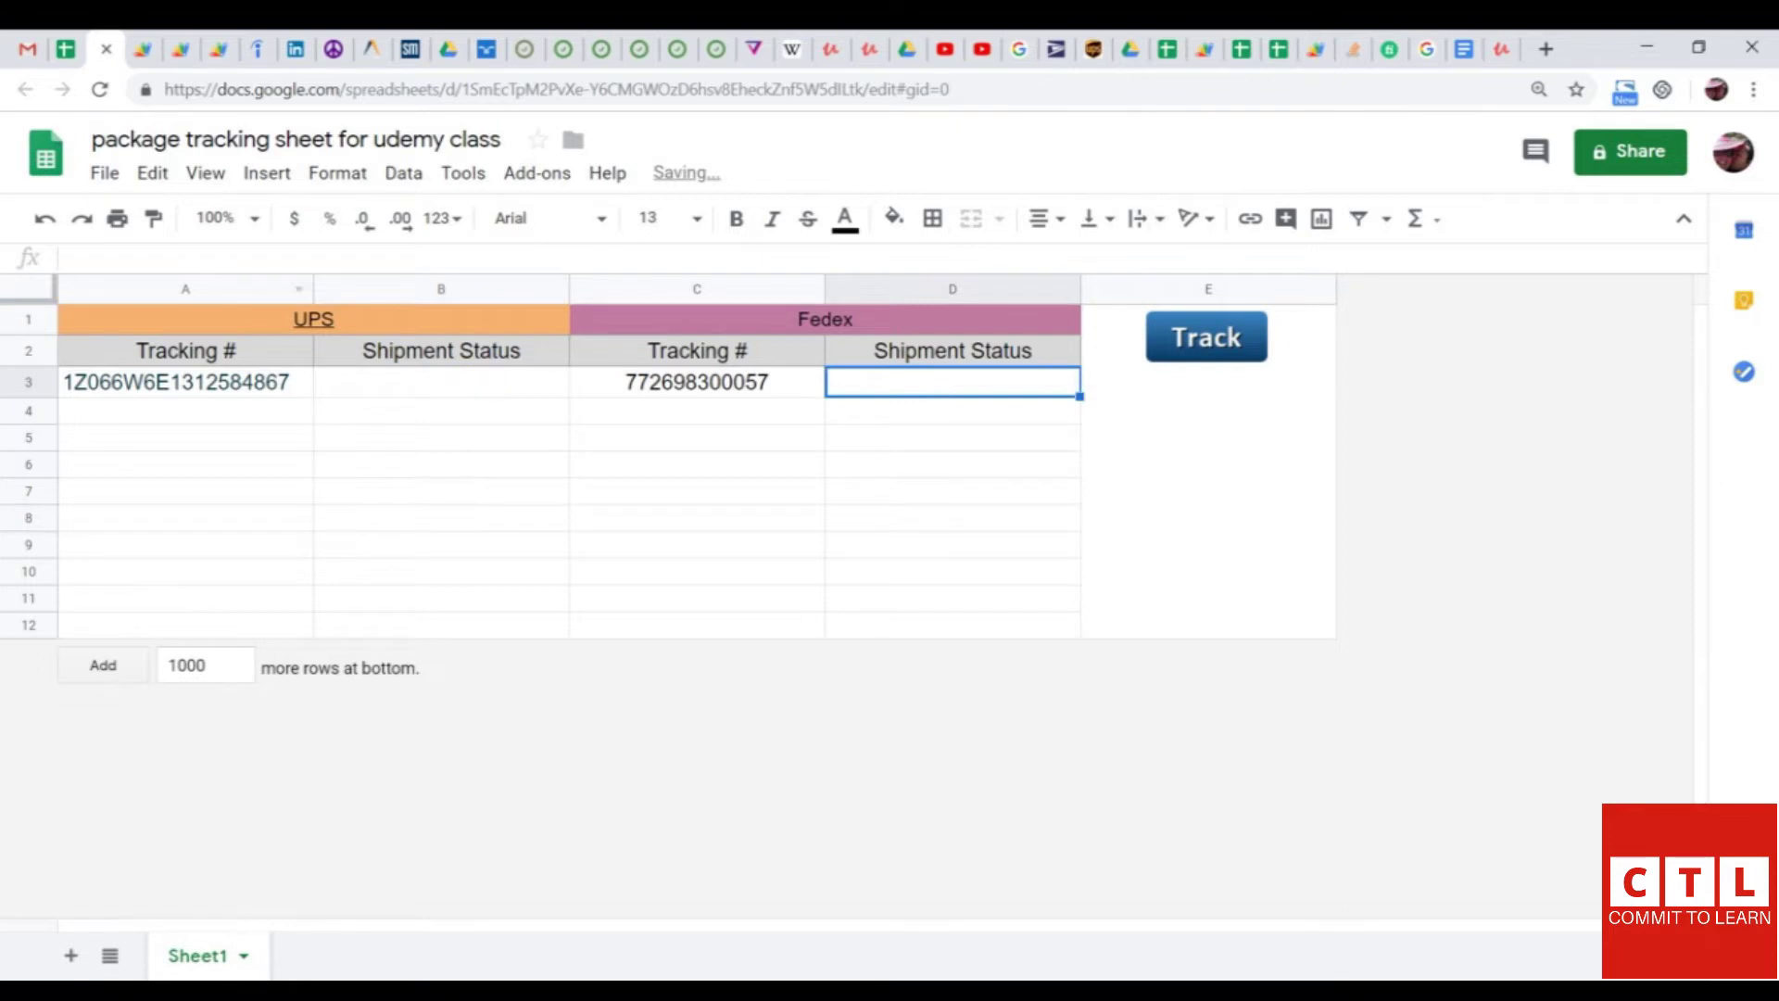
{"action": "right_click", "coordinate": [237, 291]}
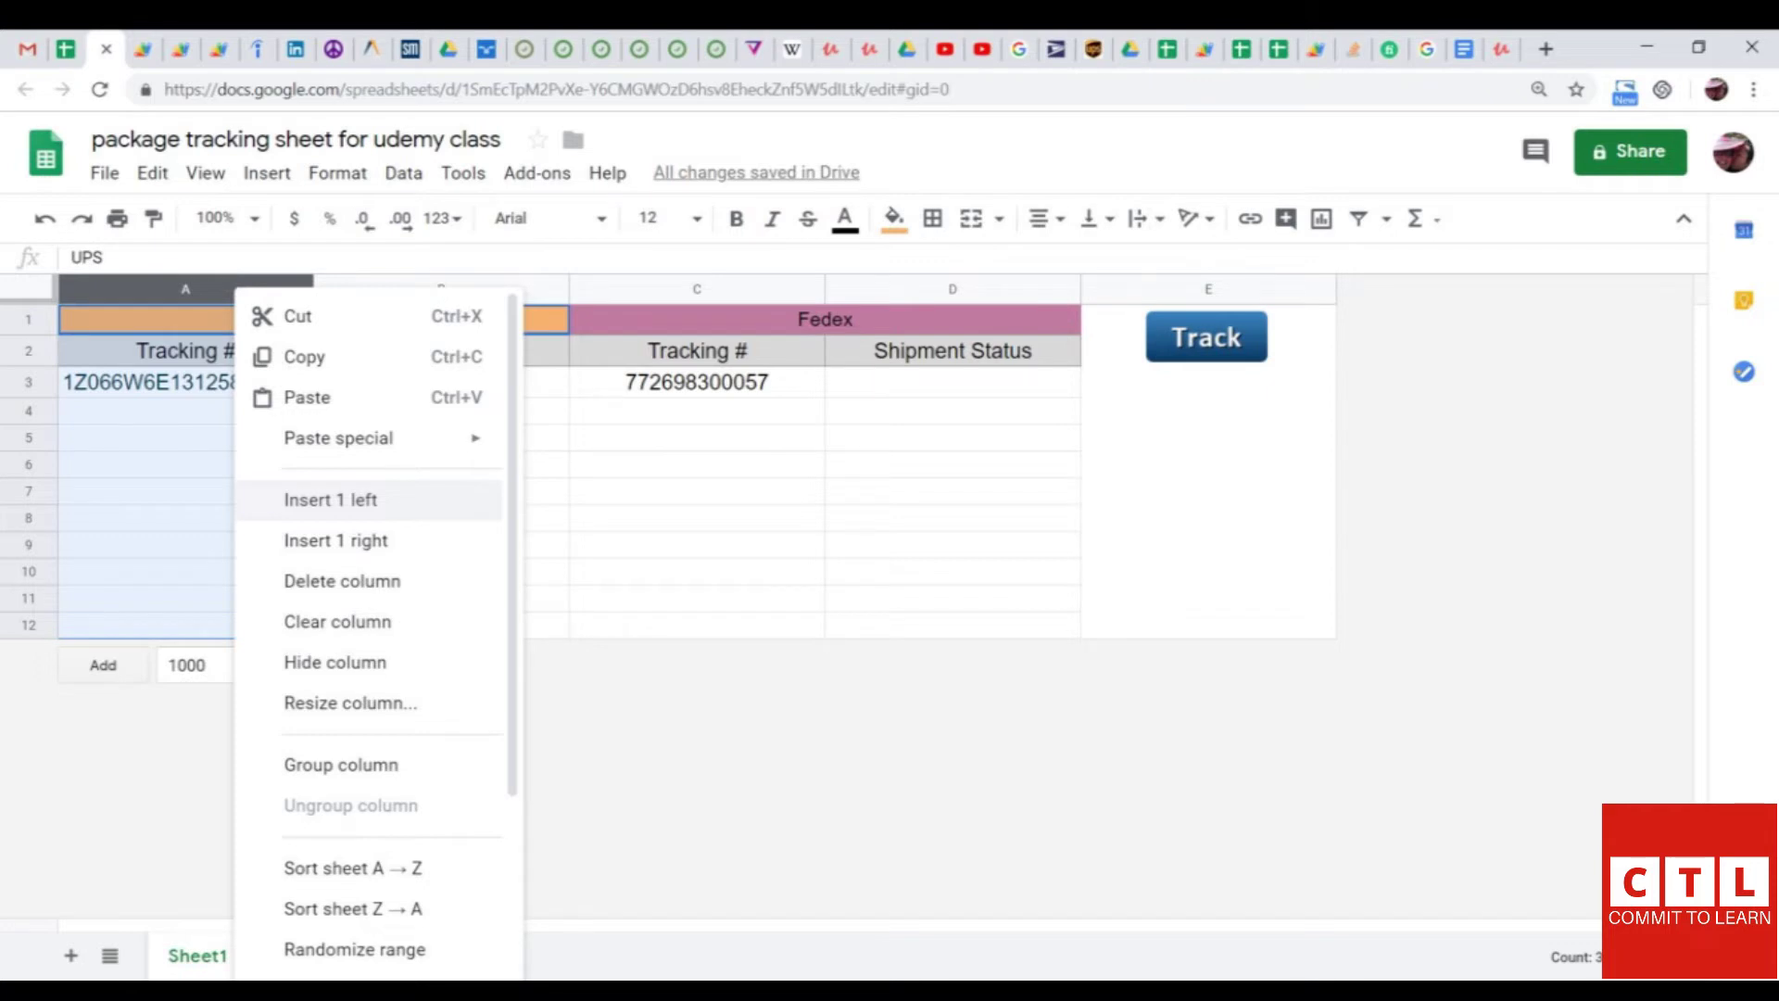
{"action": "left_click", "coordinate": [330, 500]}
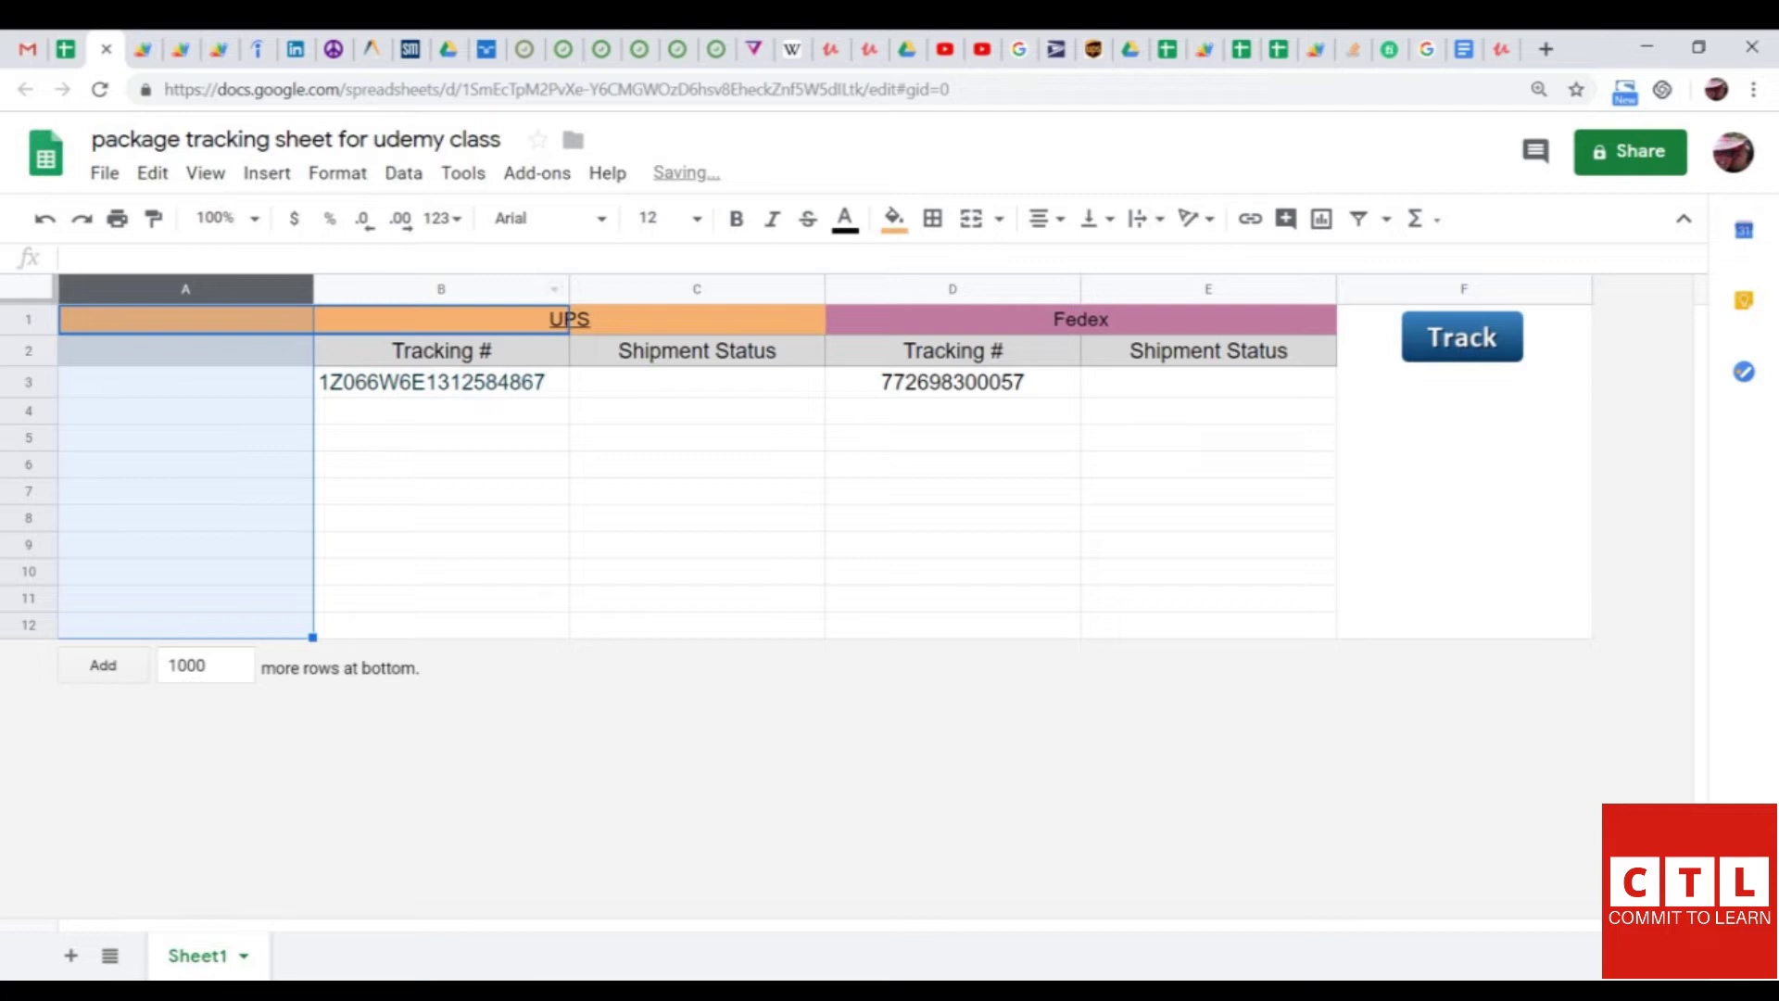
Open the sheet's attached Apps Script project to view the track() function in Code.gs.
{"action": "left_click", "coordinate": [463, 172]}
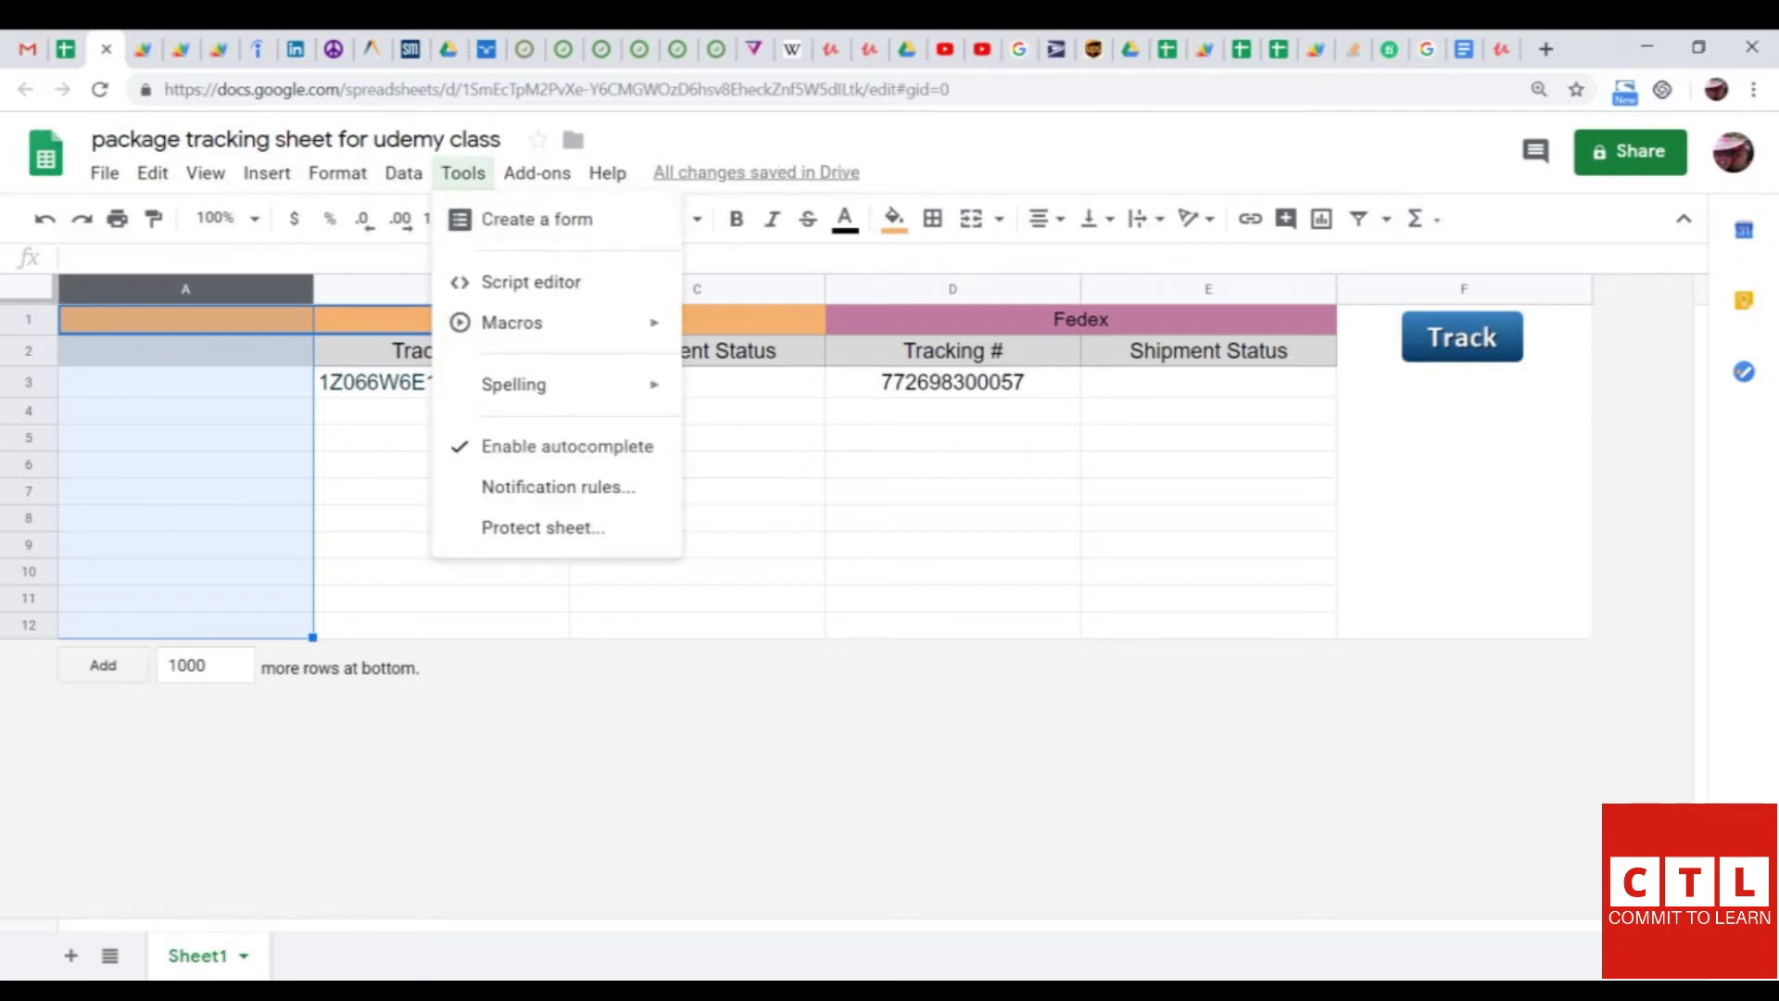
{"action": "left_click", "coordinate": [504, 281]}
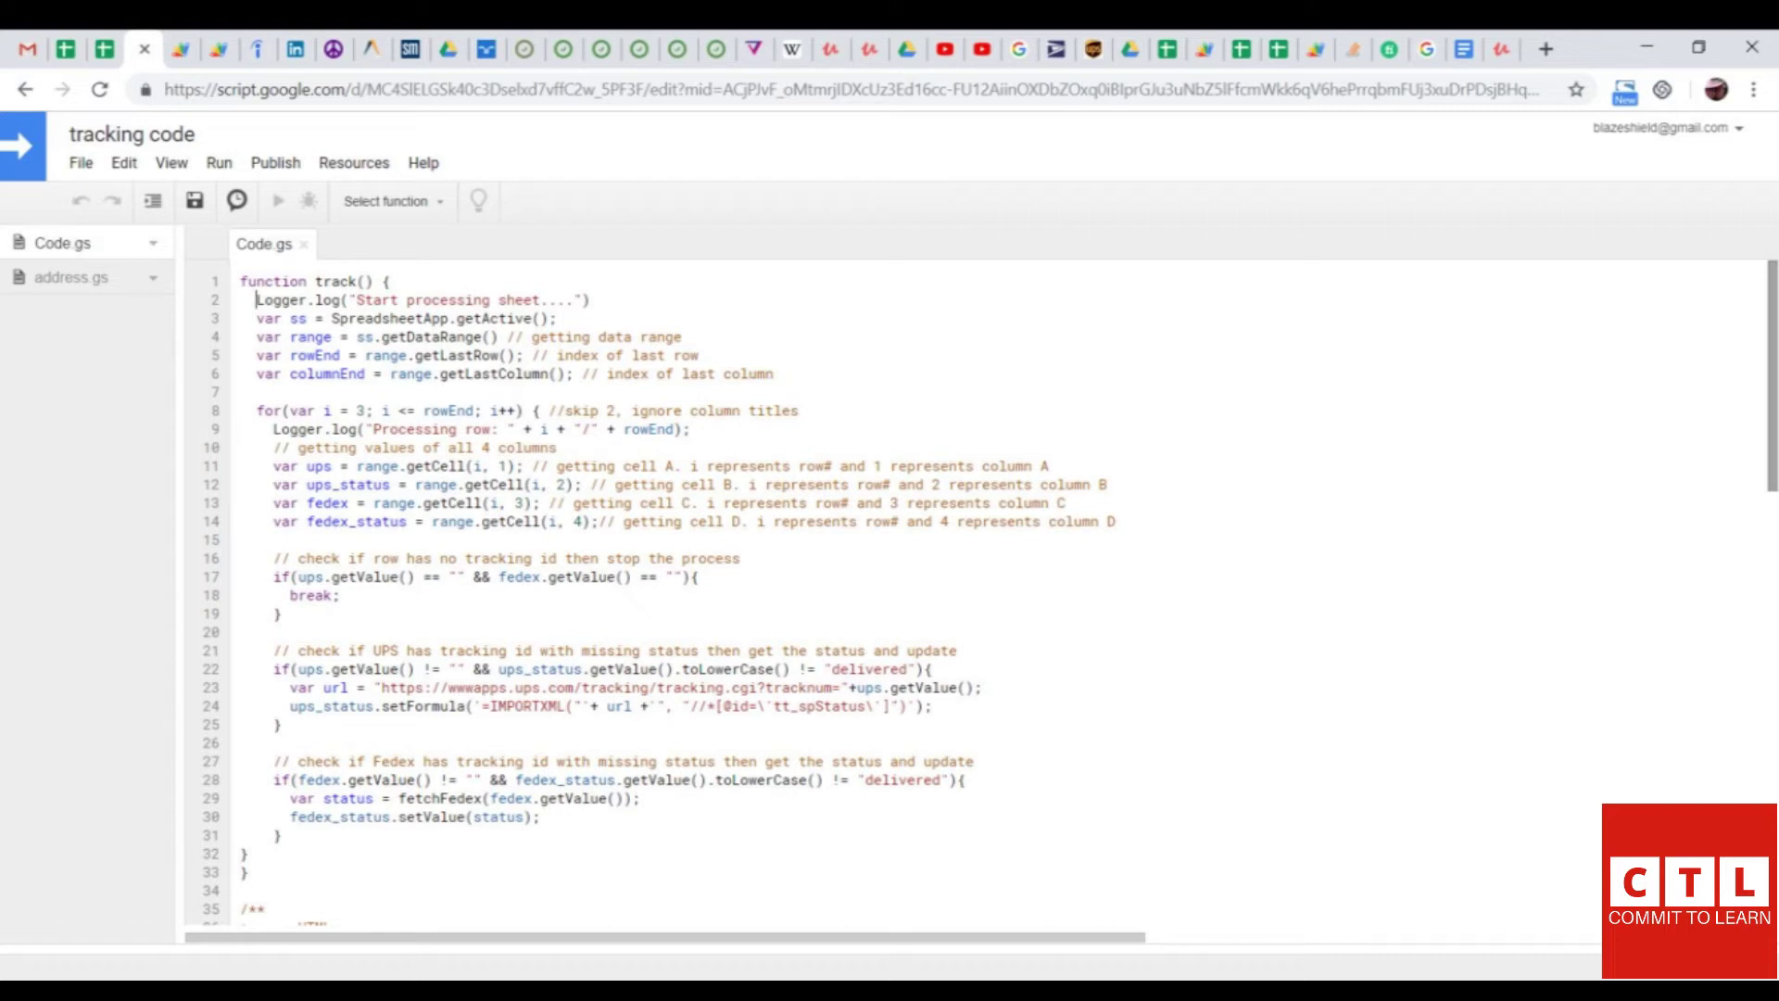
Change the getCell column numbers on lines 11–14 from 1–4 to 2–5 and save.
{"action": "left_click", "coordinate": [506, 466]}
{"action": "key", "text": "BackSpace"}
{"action": "type", "text": "2"}
{"action": "left_click", "coordinate": [567, 485]}
{"action": "key", "text": "BackSpace"}
{"action": "type", "text": "3"}
{"action": "left_click", "coordinate": [527, 503]}
{"action": "key", "text": "BackSpace"}
{"action": "type", "text": "4"}
{"action": "left_click", "coordinate": [584, 522]}
{"action": "key", "text": "BackSpace"}
{"action": "type", "text": "5"}
{"action": "key", "text": "ctrl+s"}
Return to the 'package tracking sheet for udemy class' tab, where C3 and E3 read Delivered.
{"action": "left_click", "coordinate": [105, 49]}
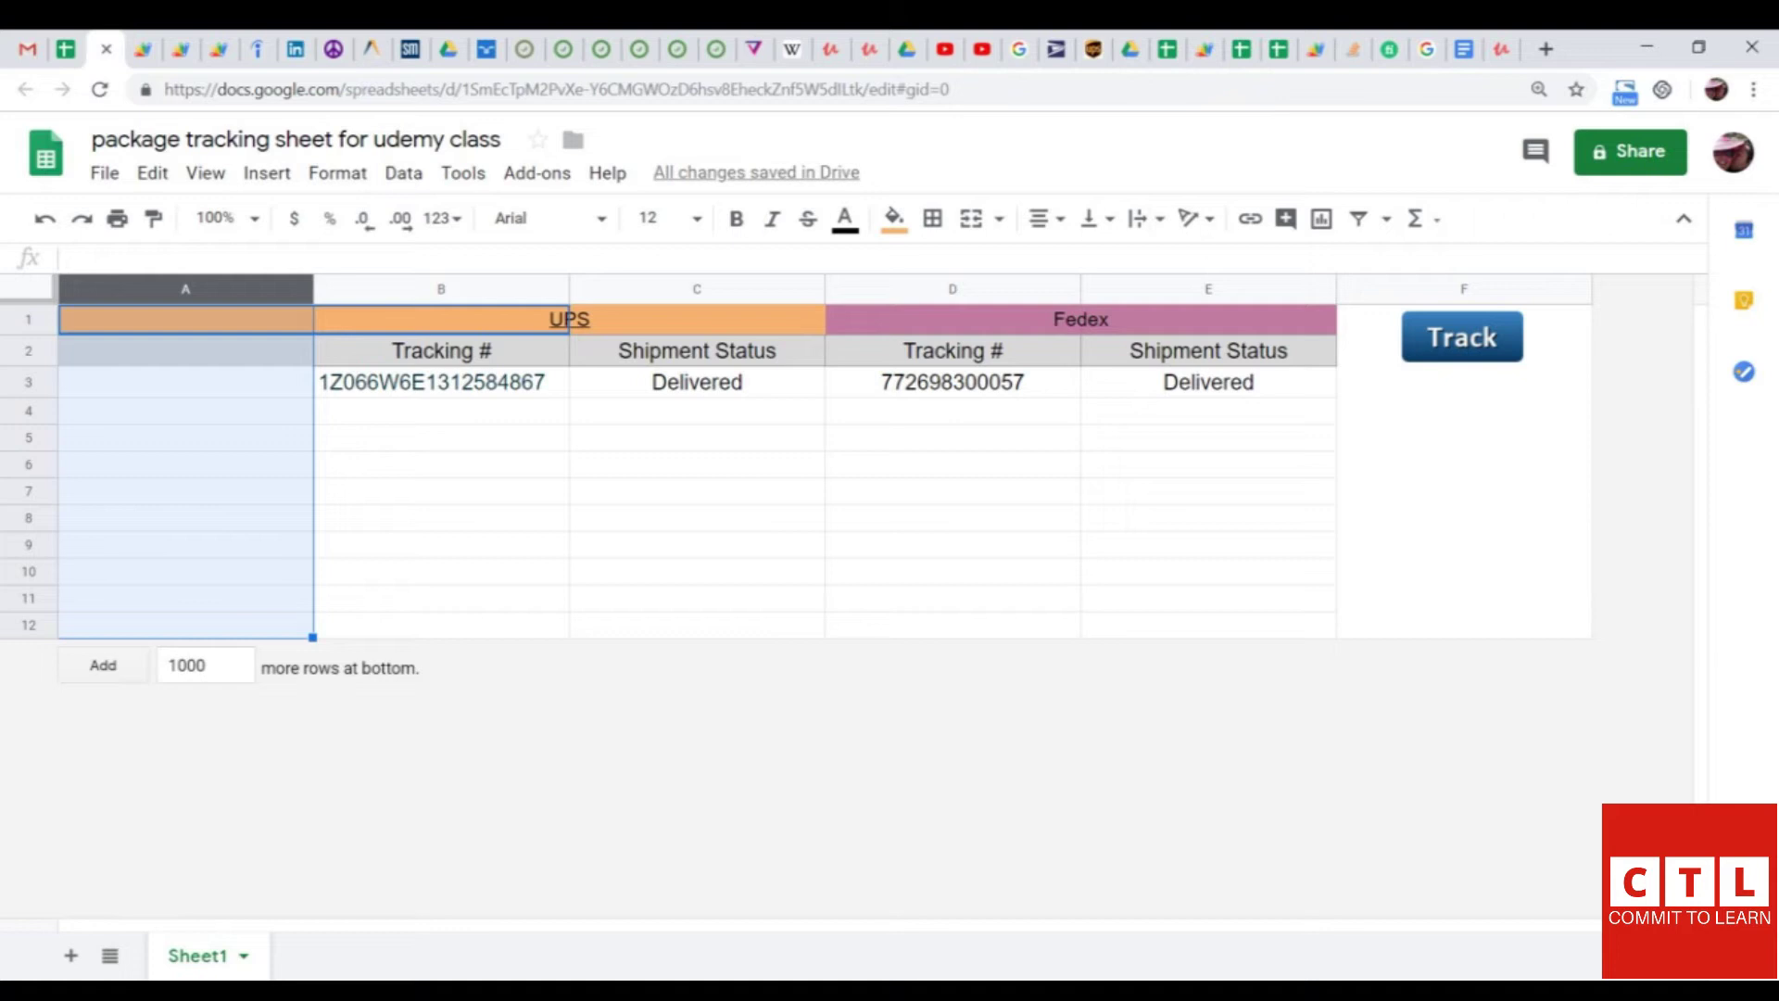
Switch windows with Alt+Tab to get back to the spreadsheet.
{"action": "key", "text": "alt+Tab"}
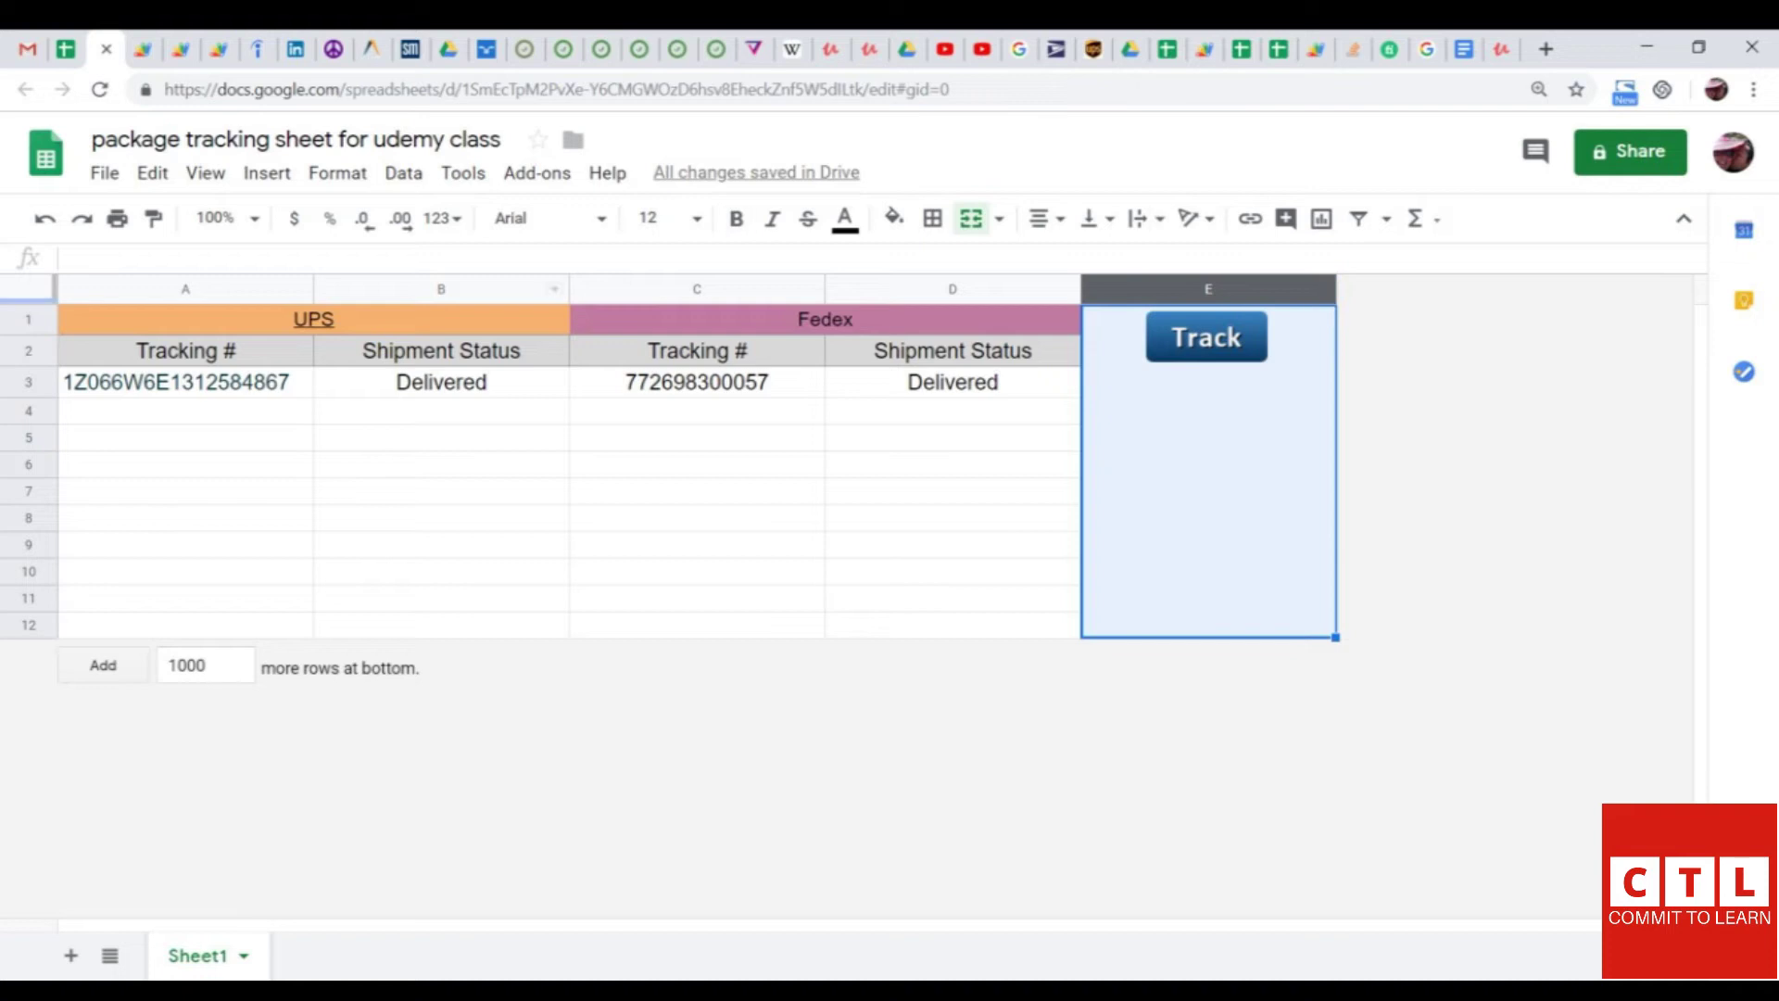
Copy the UPS tracking URL out of the IMPORTXML formula in B3.
{"action": "left_click", "coordinate": [441, 382]}
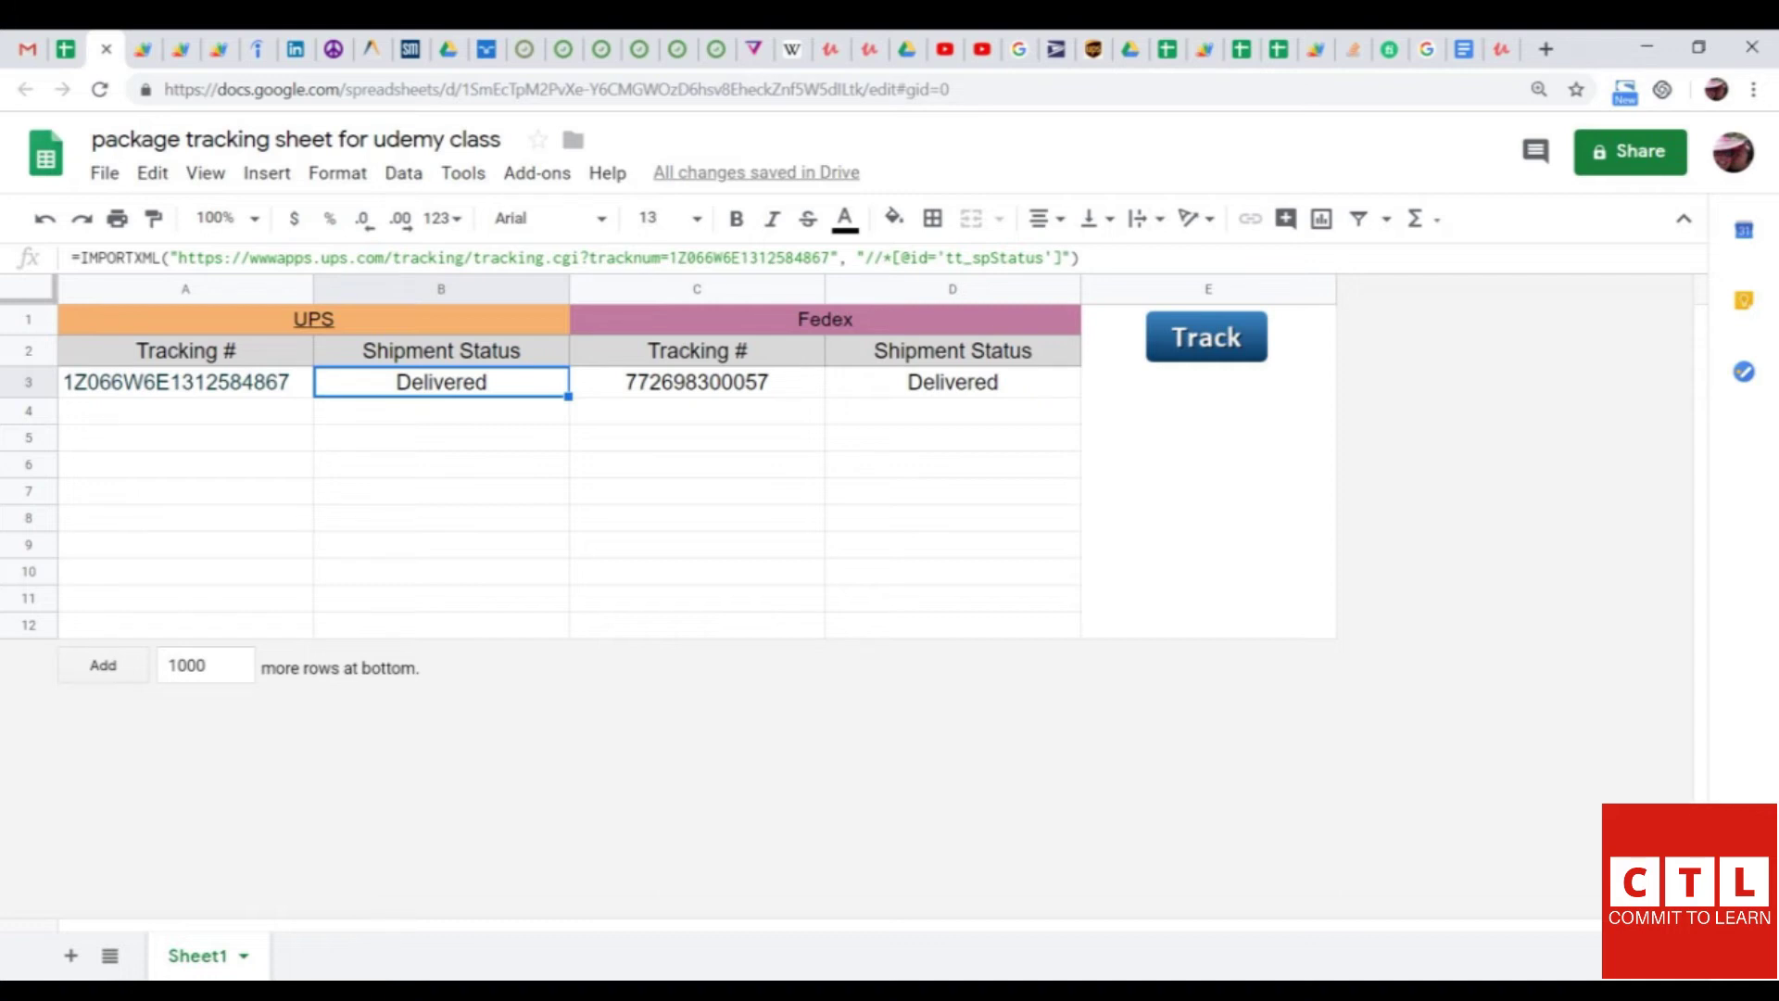
{"action": "left_click_drag", "start_coordinate": [831, 258], "coordinate": [179, 258]}
{"action": "right_click", "coordinate": [197, 257]}
{"action": "left_click", "coordinate": [231, 342]}
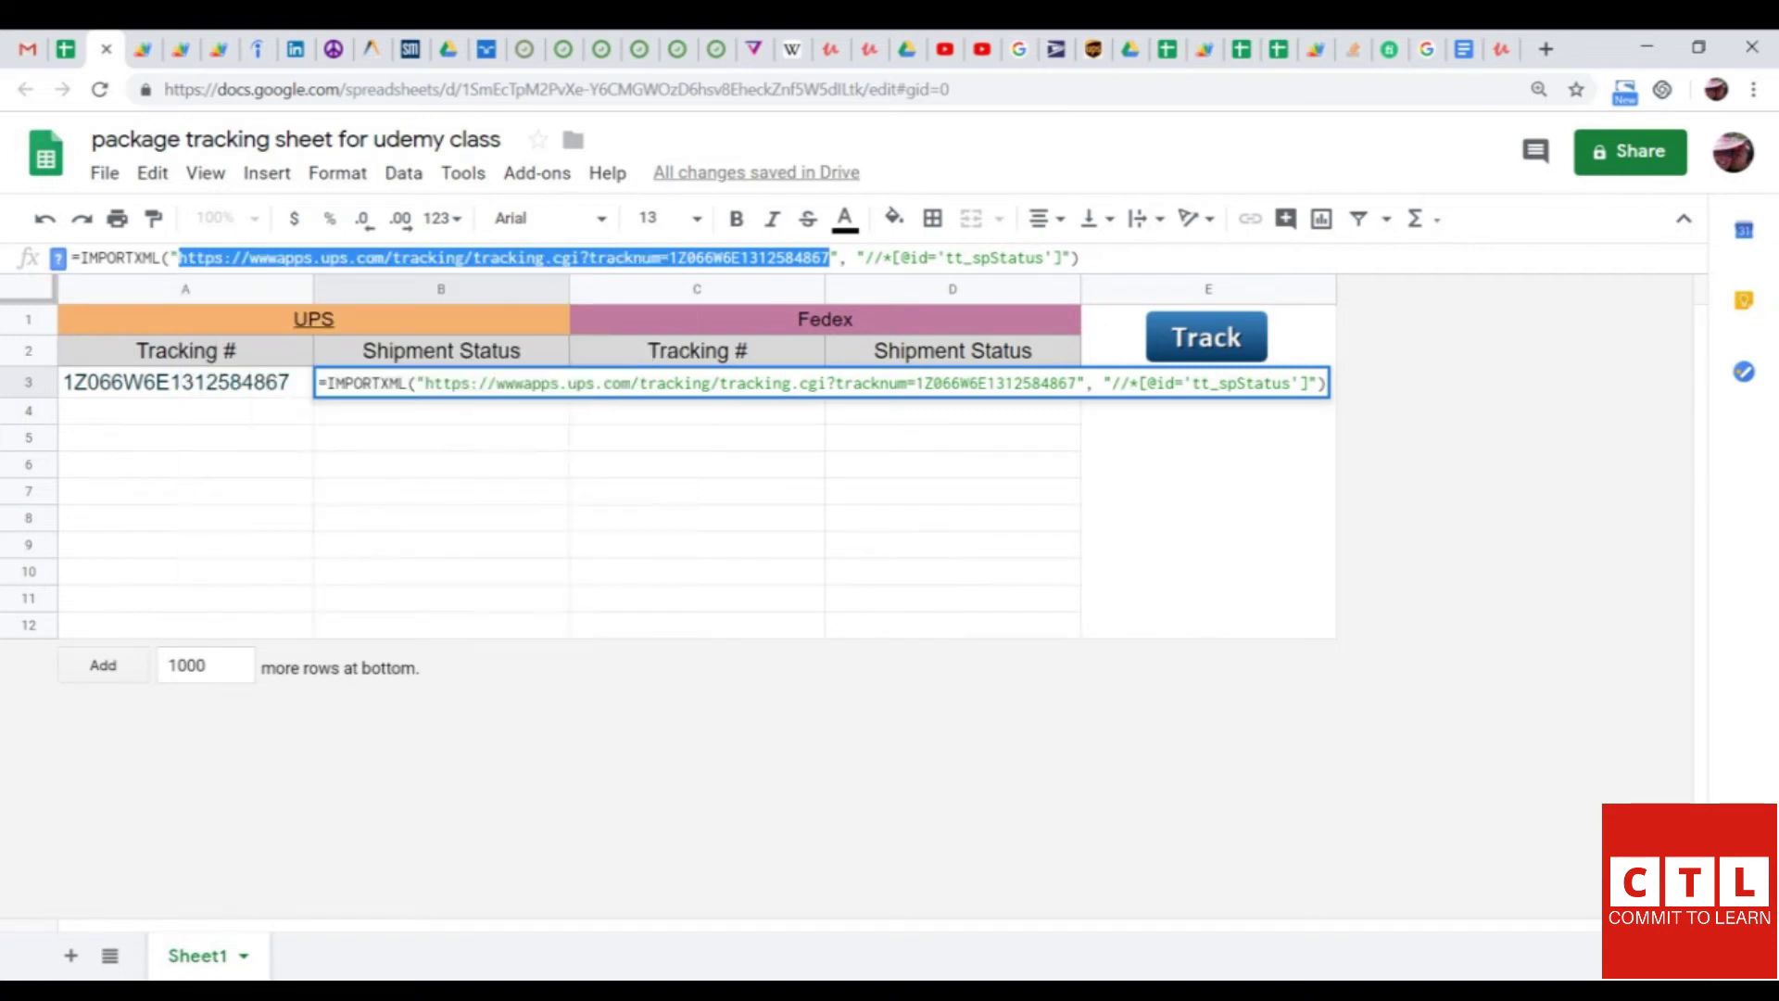
Load the copied UPS tracking URL in a new tab and open the page's context menu to inspect it.
{"action": "left_click", "coordinate": [1546, 48]}
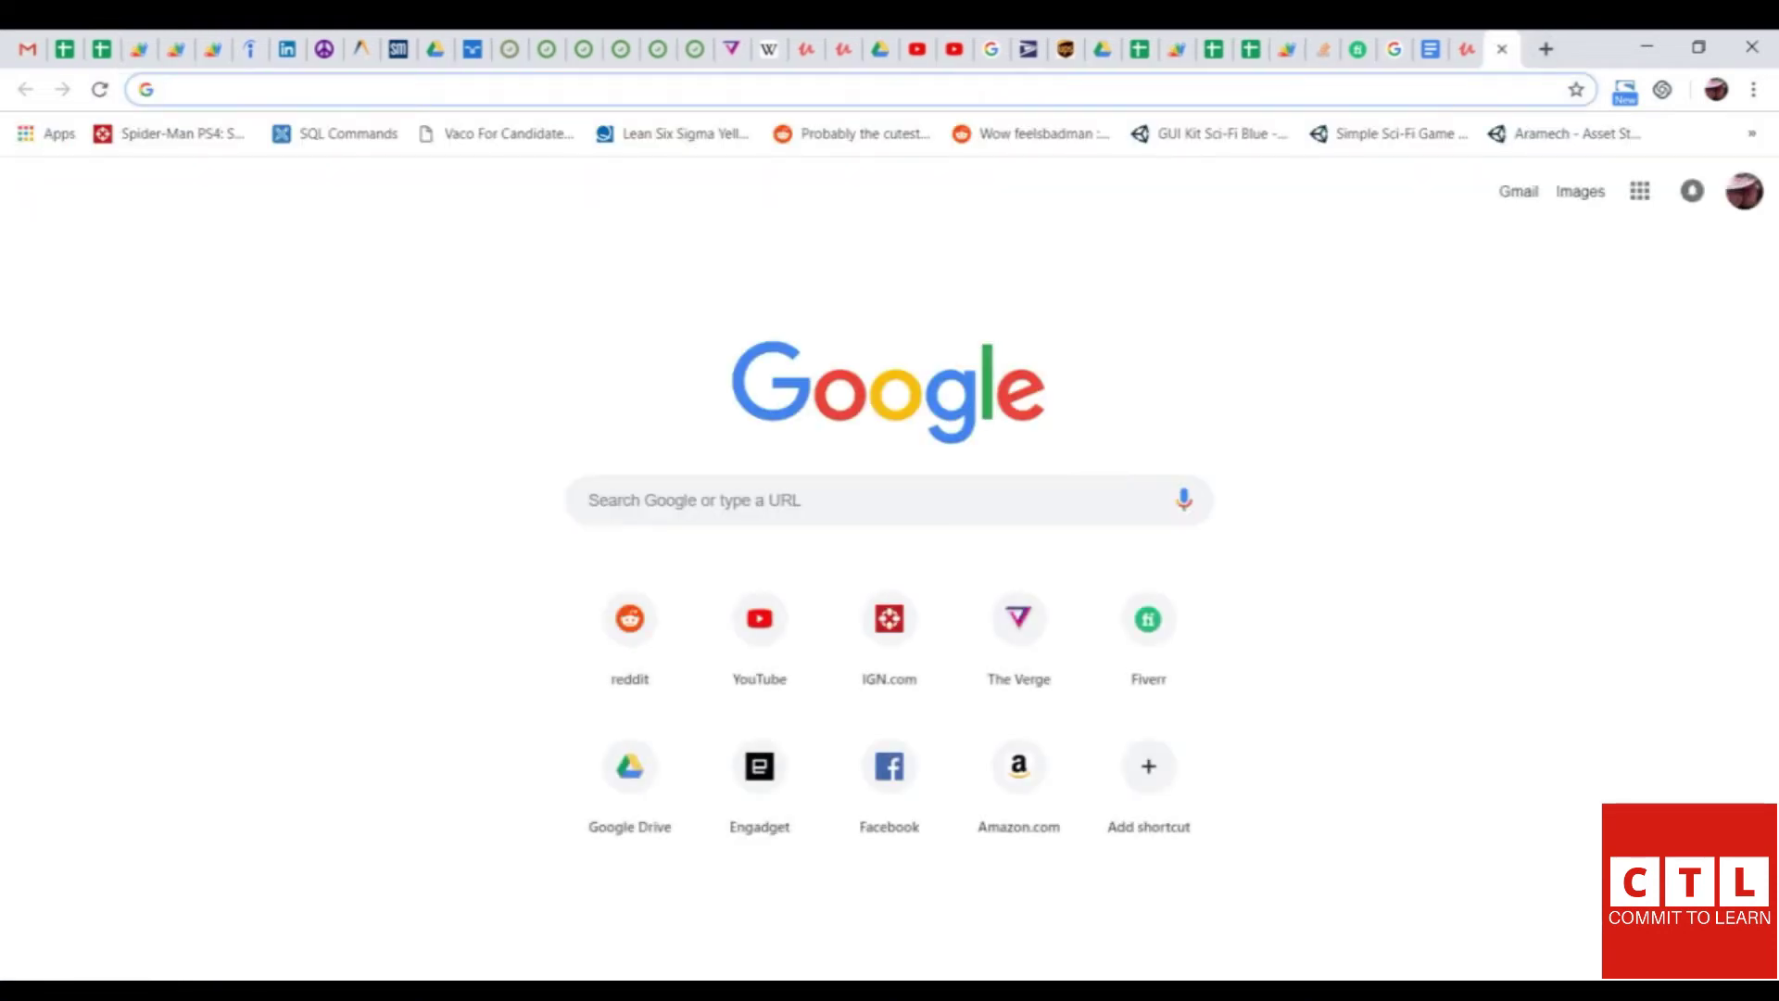
{"action": "right_click", "coordinate": [1438, 89]}
{"action": "left_click", "coordinate": [1501, 272]}
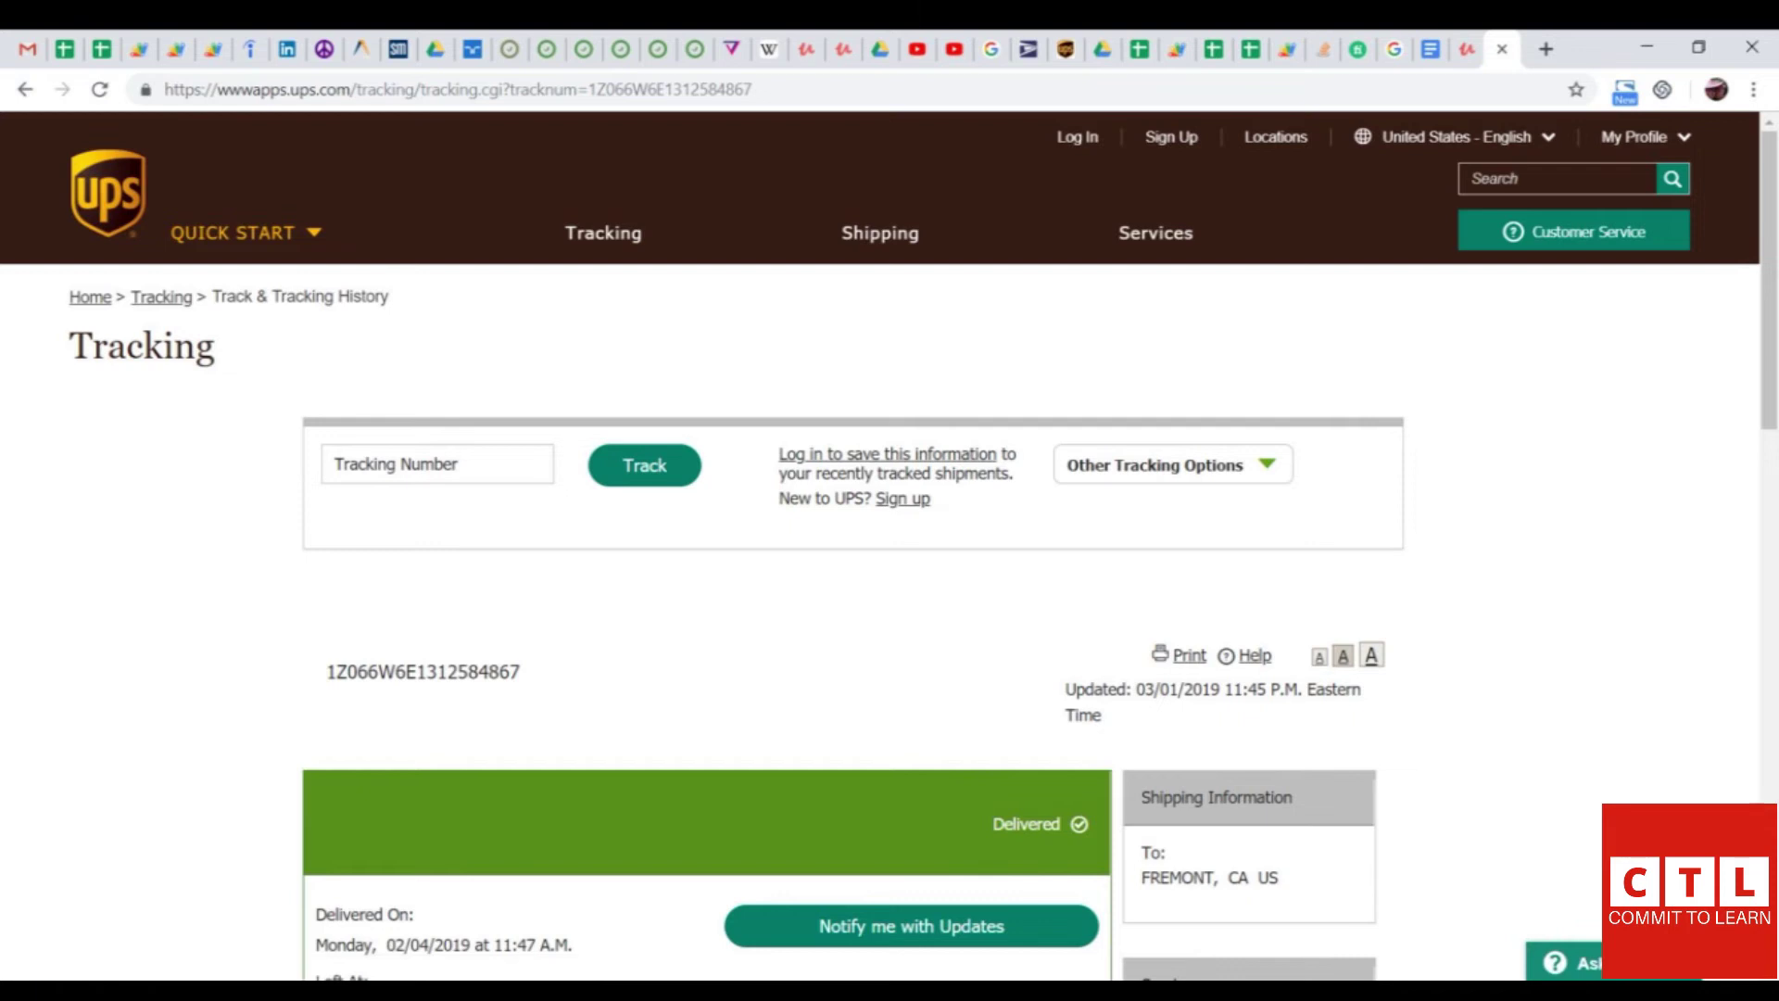
{"action": "right_click", "coordinate": [1322, 327]}
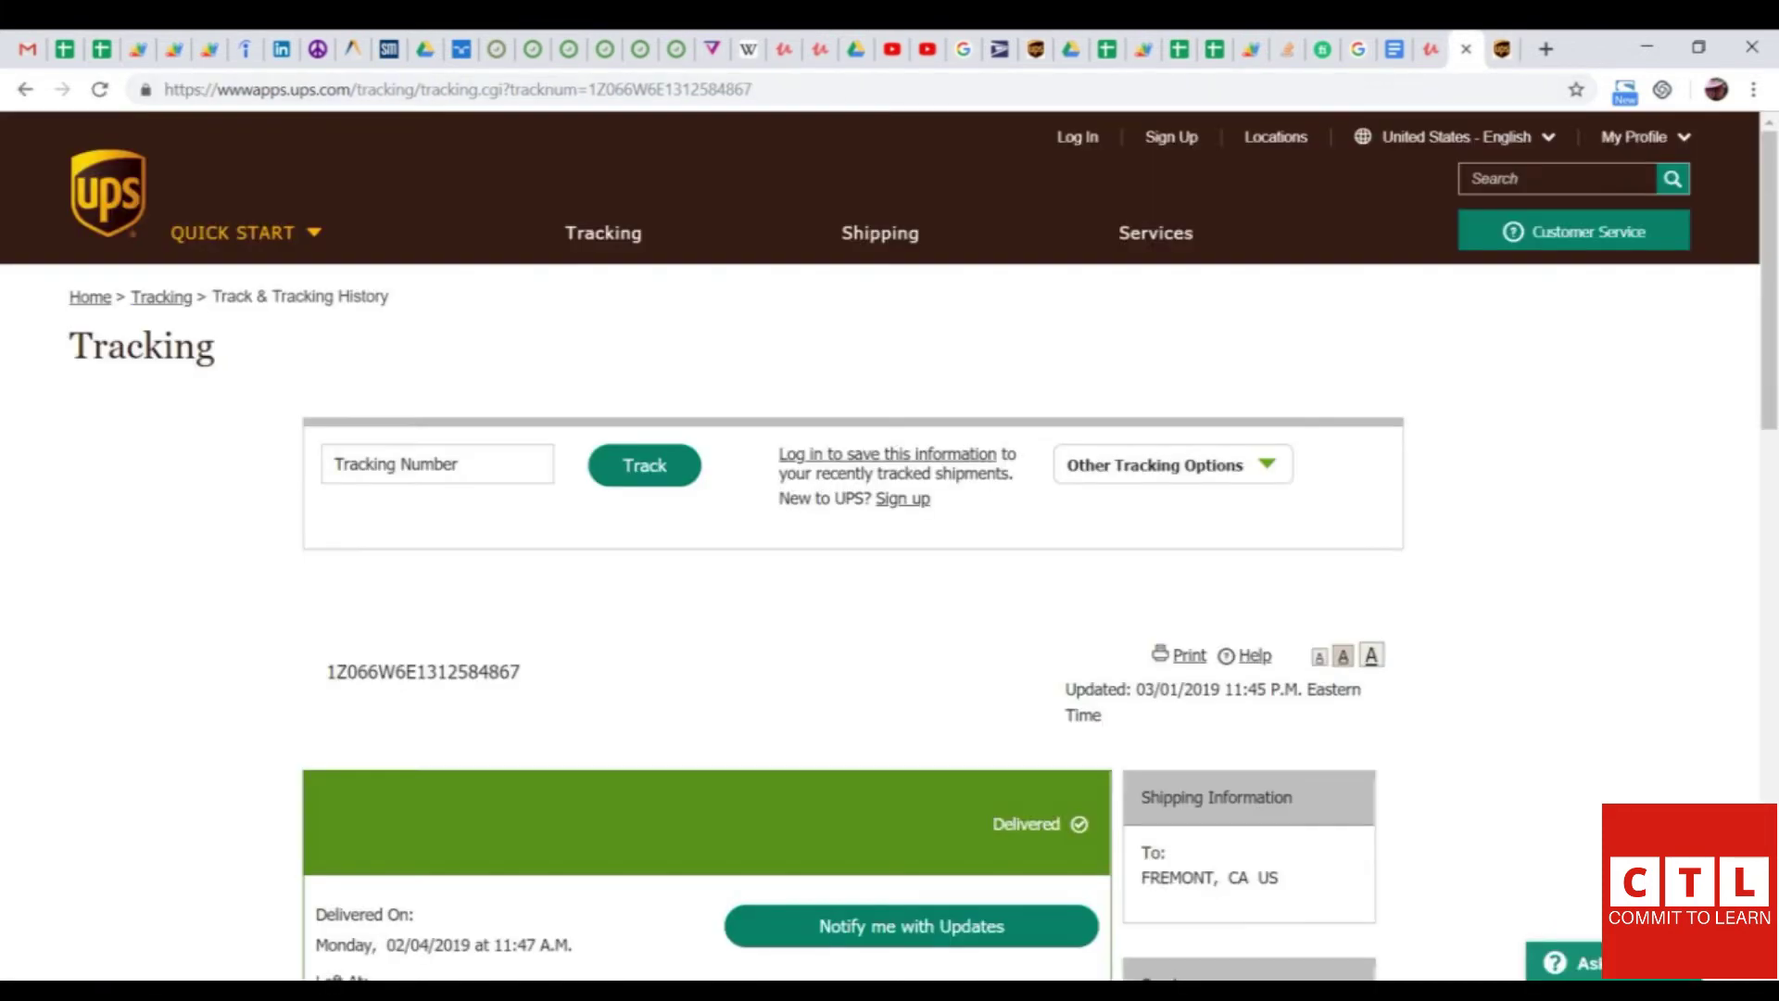
{"action": "right_click", "coordinate": [1322, 329]}
Inspect the UPS tracking page and scroll through its HTML in the DevTools Elements panel.
{"action": "left_click", "coordinate": [1381, 626]}
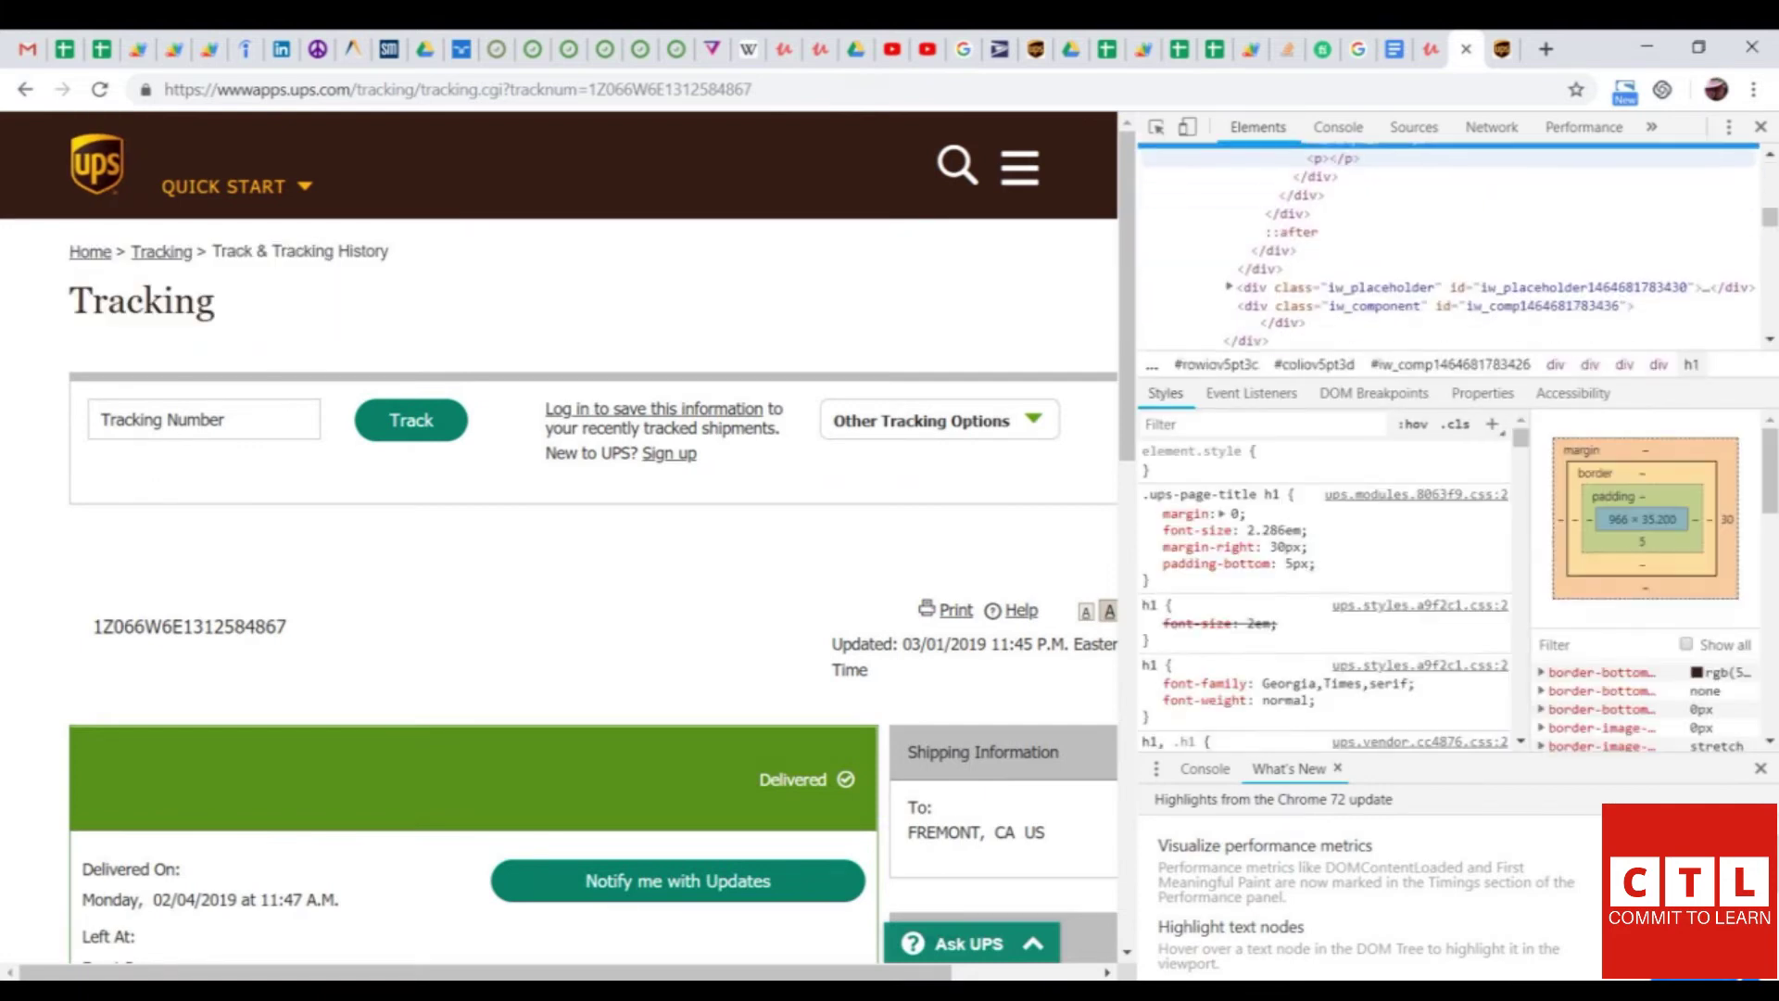
{"action": "scroll", "coordinate": [1446, 241], "scroll_direction": "down", "scroll_amount": 5}
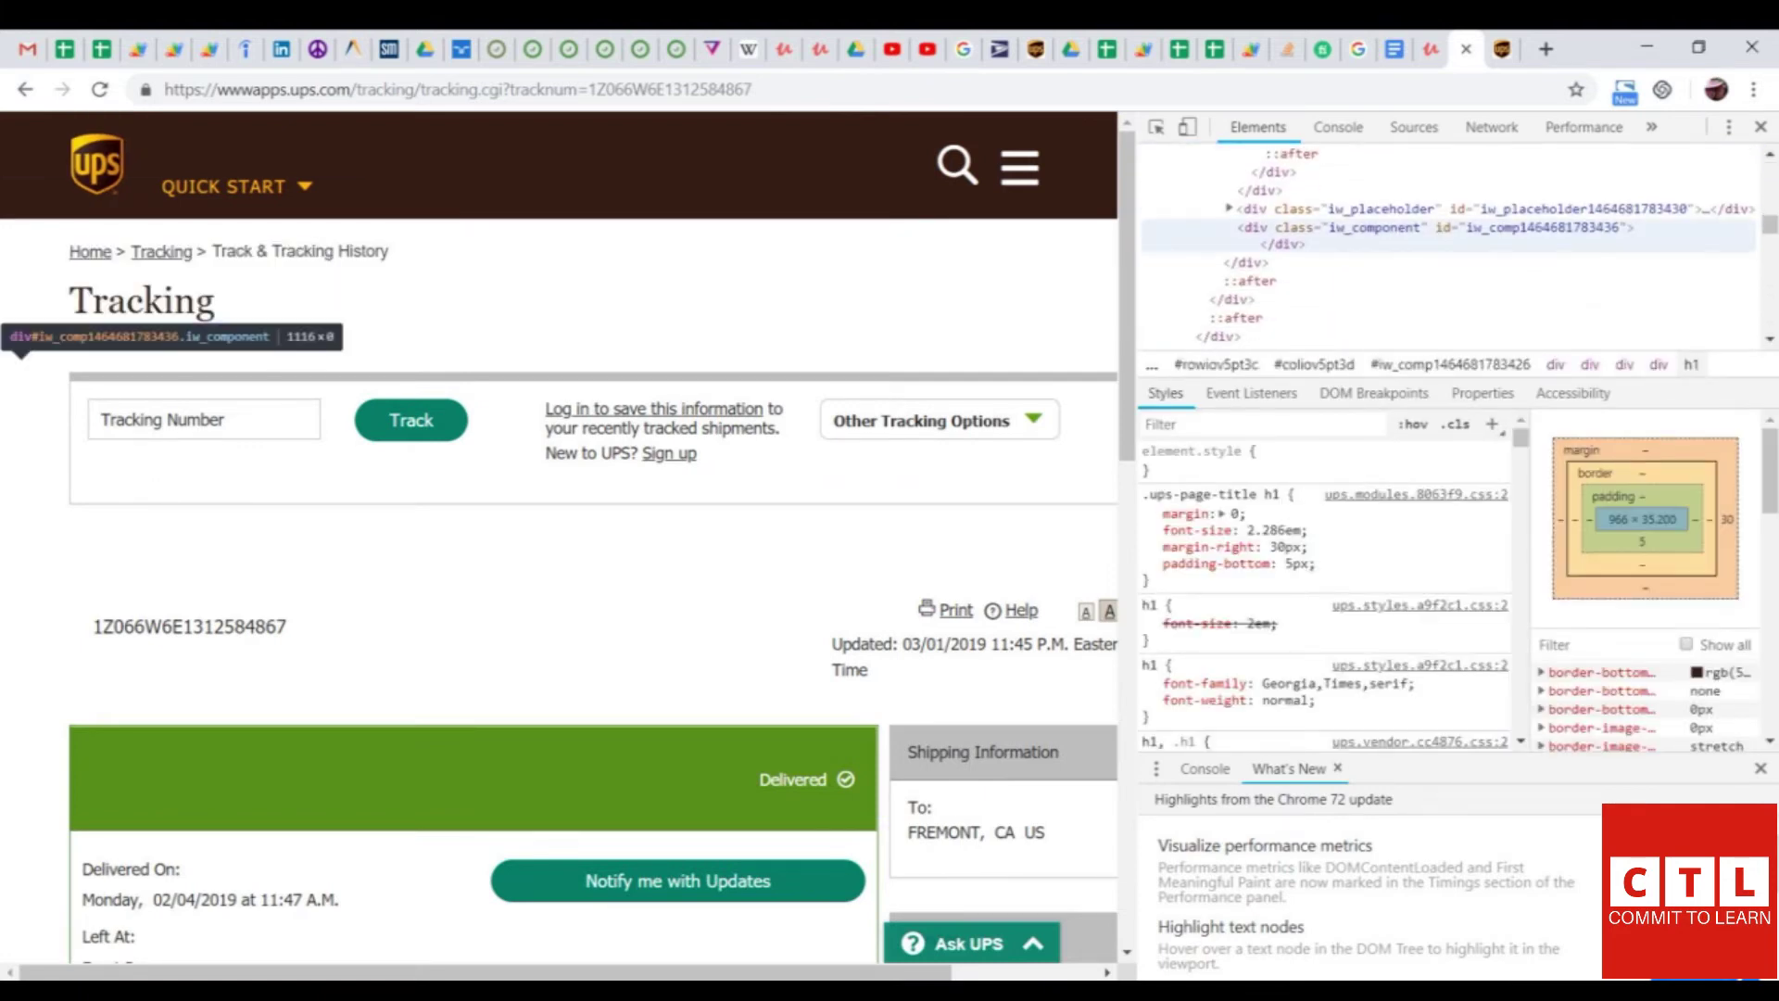
{"action": "scroll", "coordinate": [1446, 241], "scroll_direction": "up", "scroll_amount": 4}
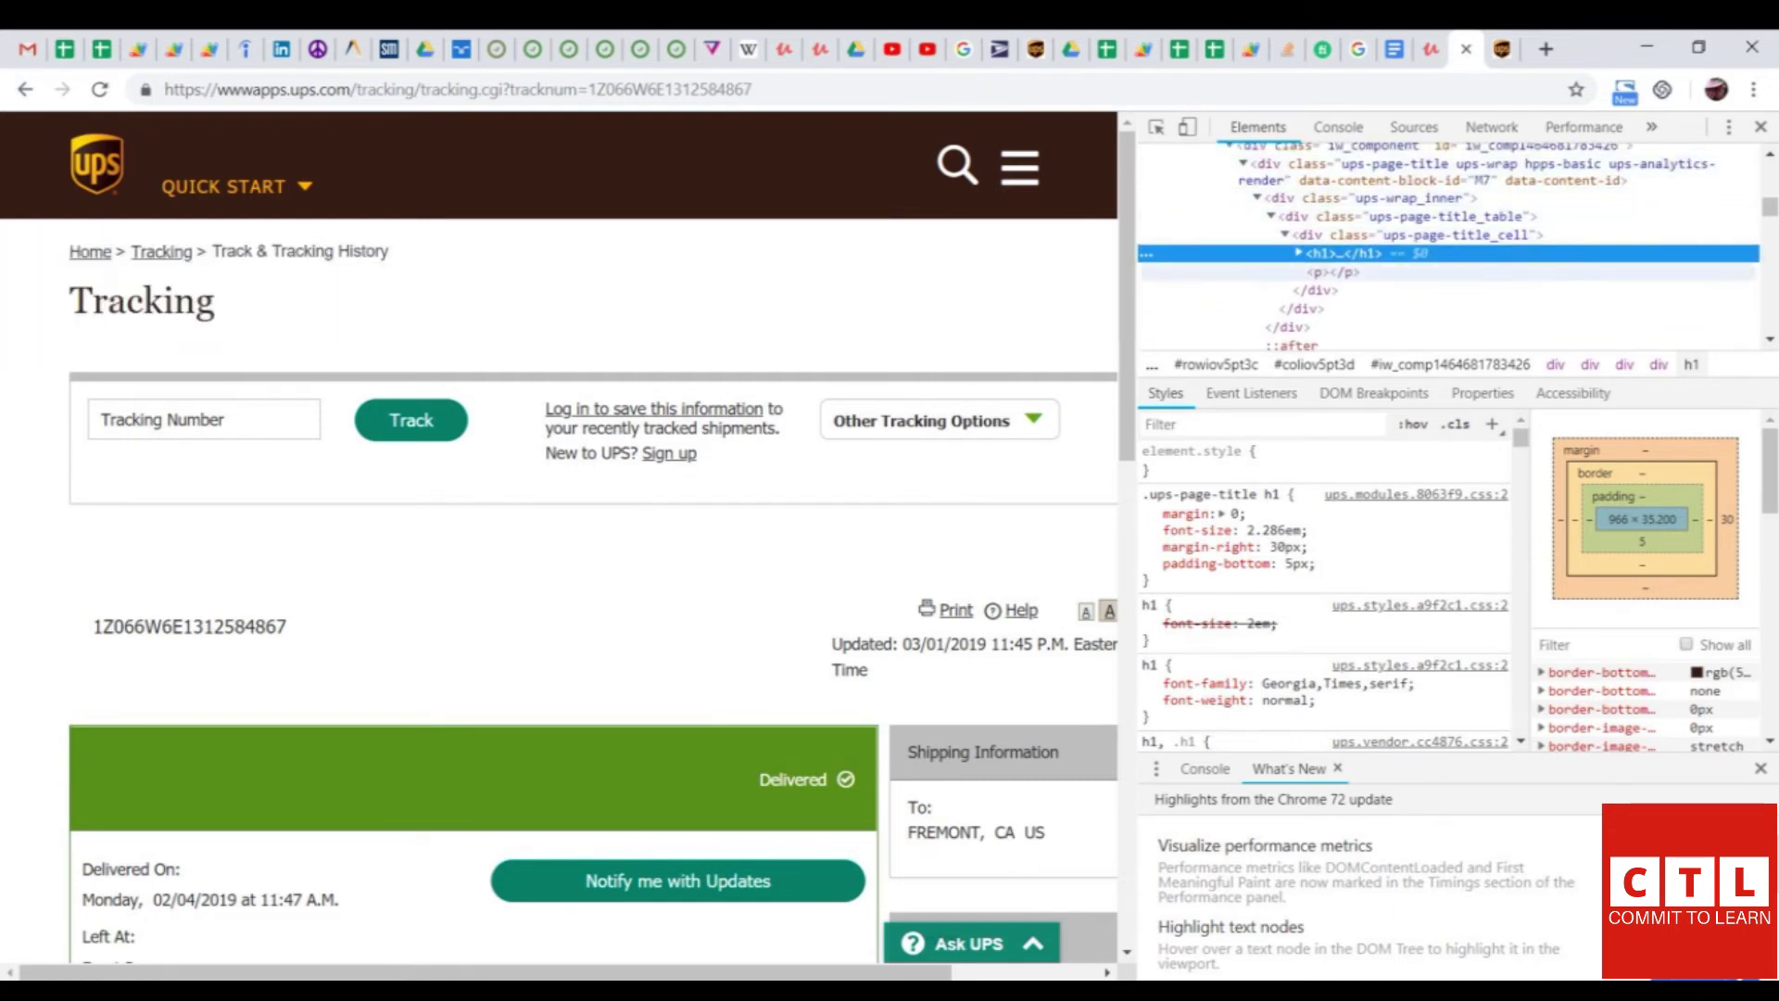
{"action": "scroll", "coordinate": [1446, 245], "scroll_direction": "down", "scroll_amount": 3}
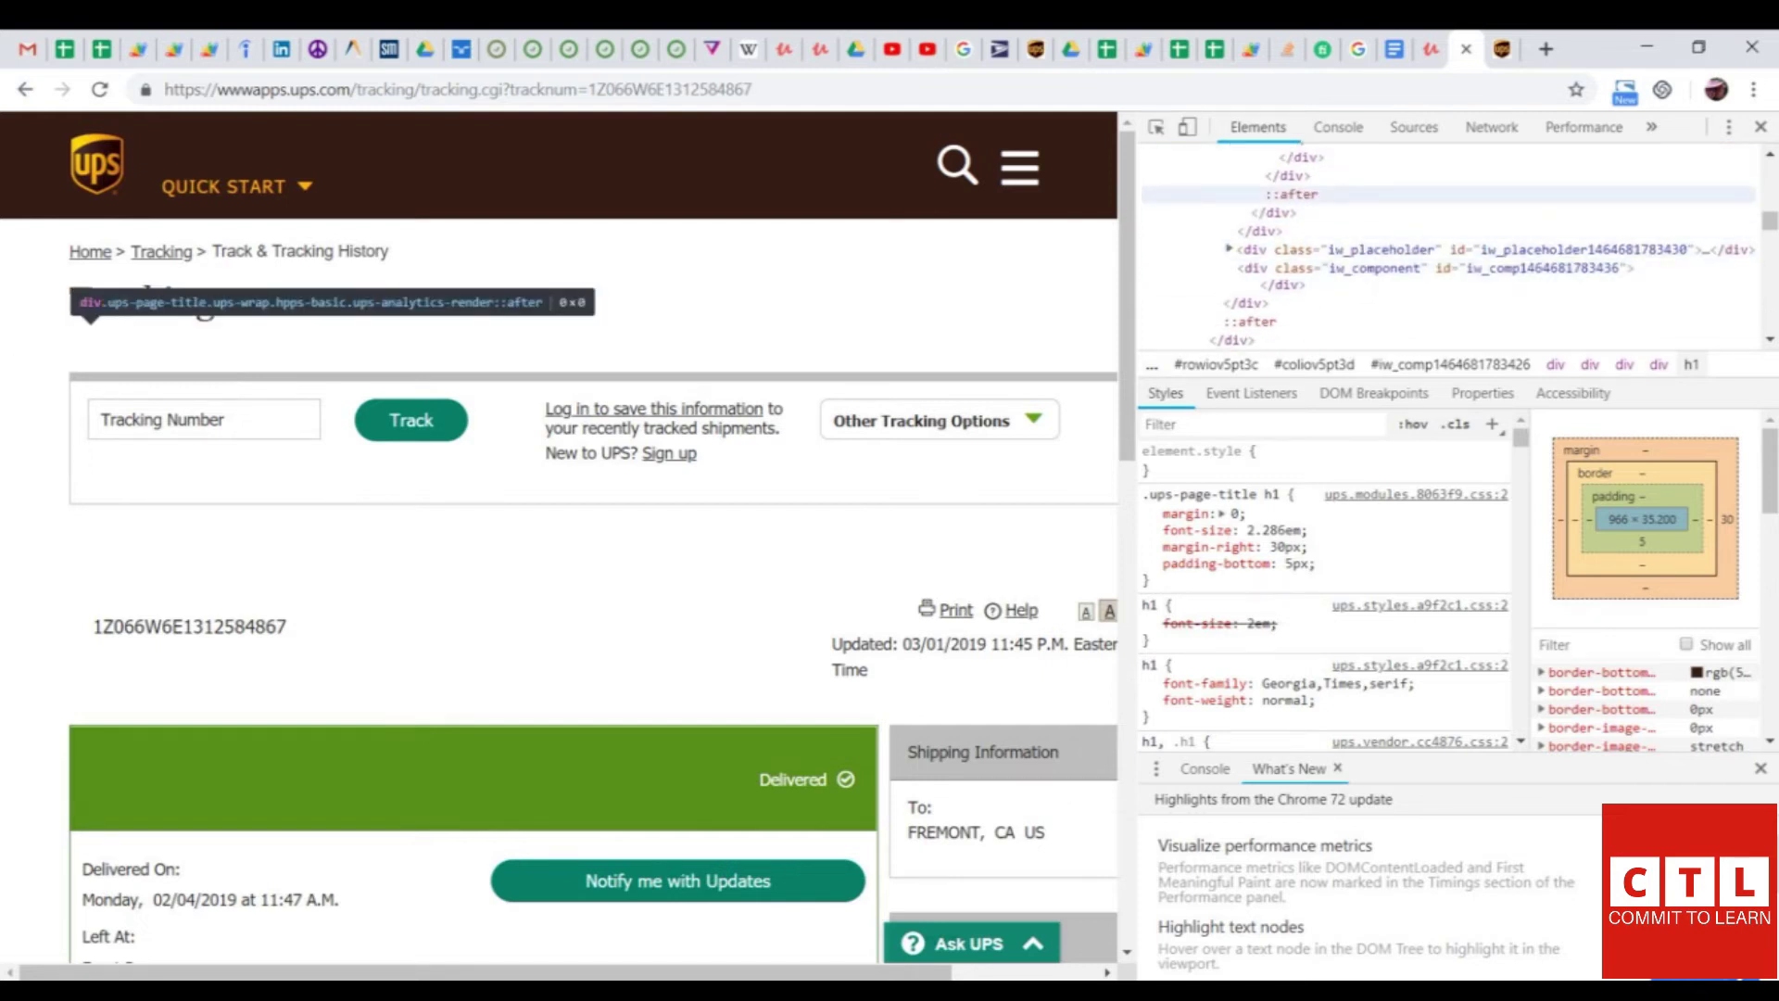
{"action": "scroll", "coordinate": [1446, 238], "scroll_direction": "down", "scroll_amount": 2}
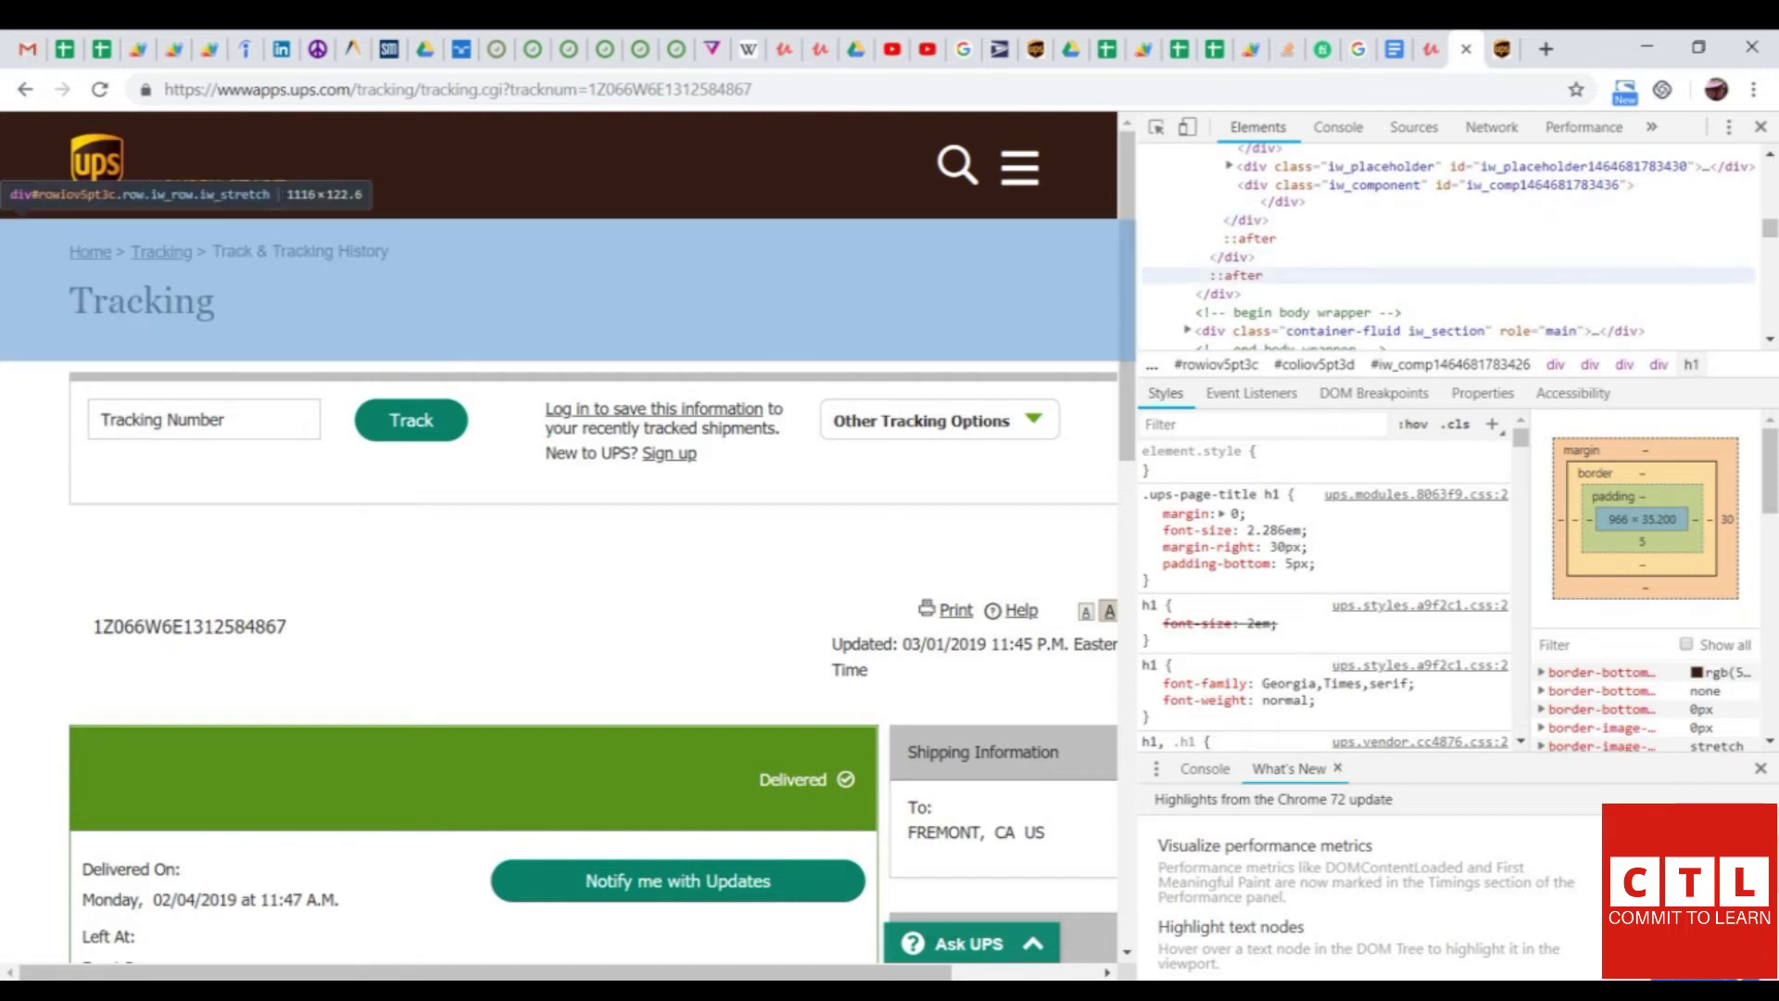
{"action": "scroll", "coordinate": [1445, 247], "scroll_direction": "down", "scroll_amount": 2}
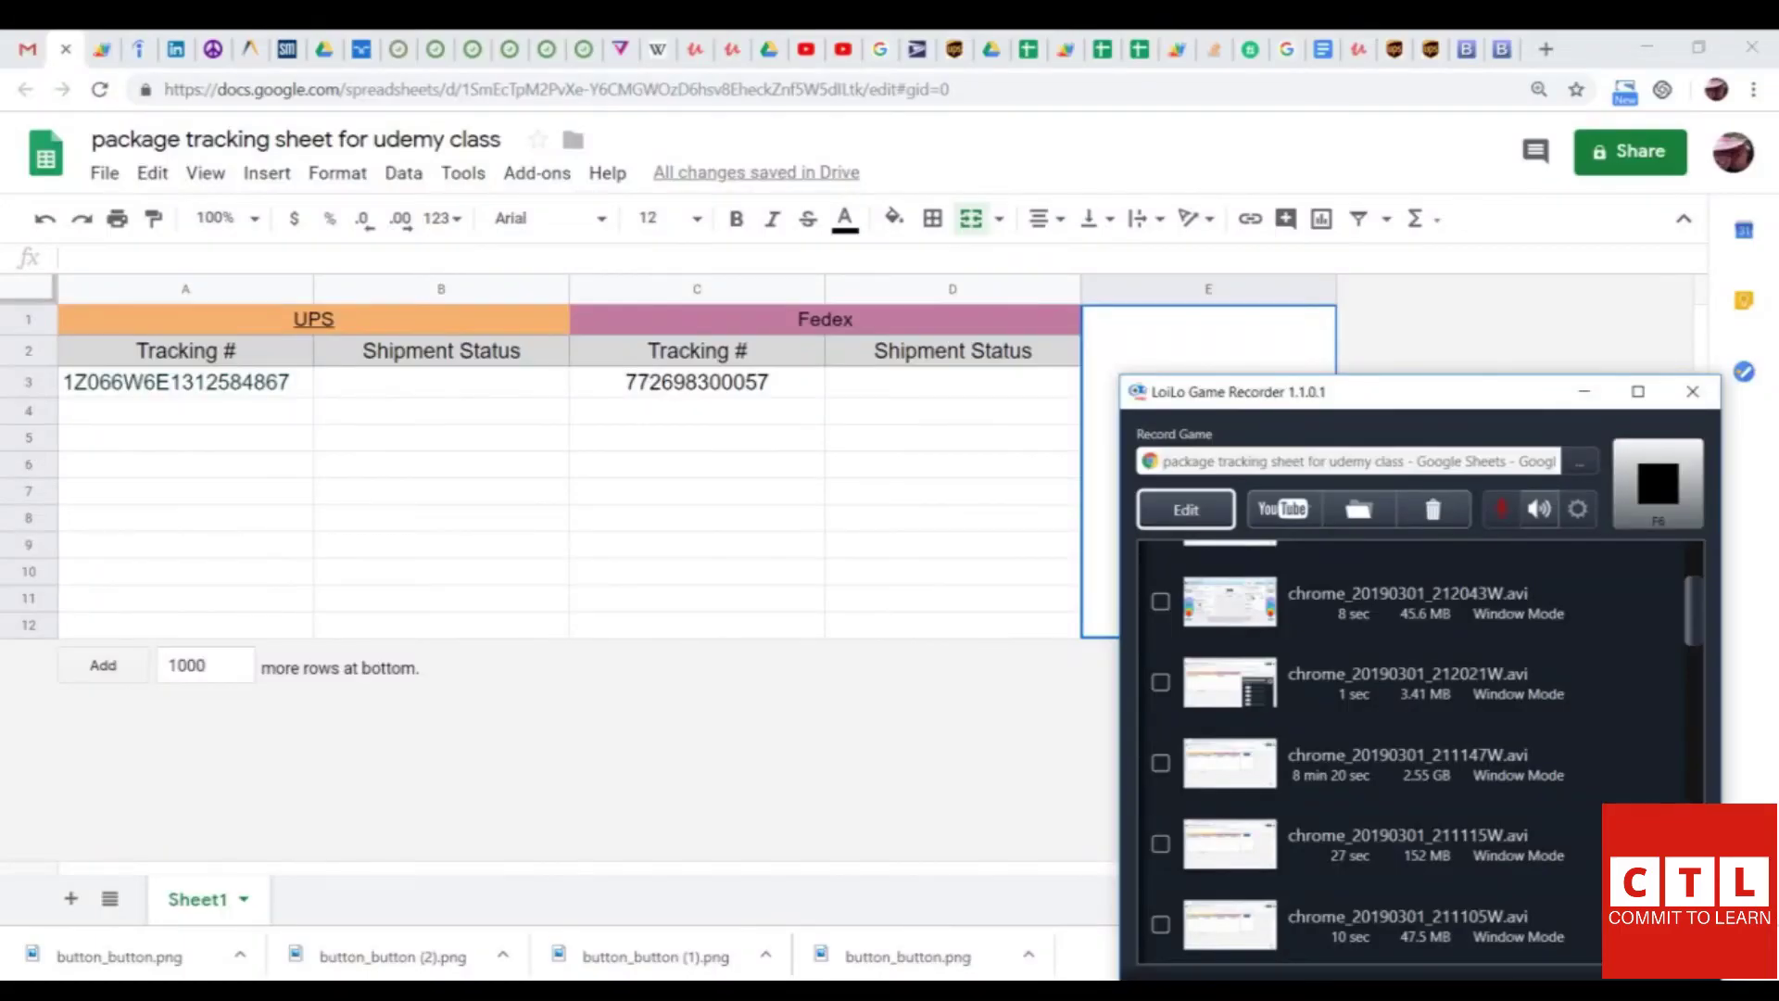
Switch away from Google Sheets toward the Da Button Factory window with Alt+Tab.
{"action": "key", "text": "alt+Tab"}
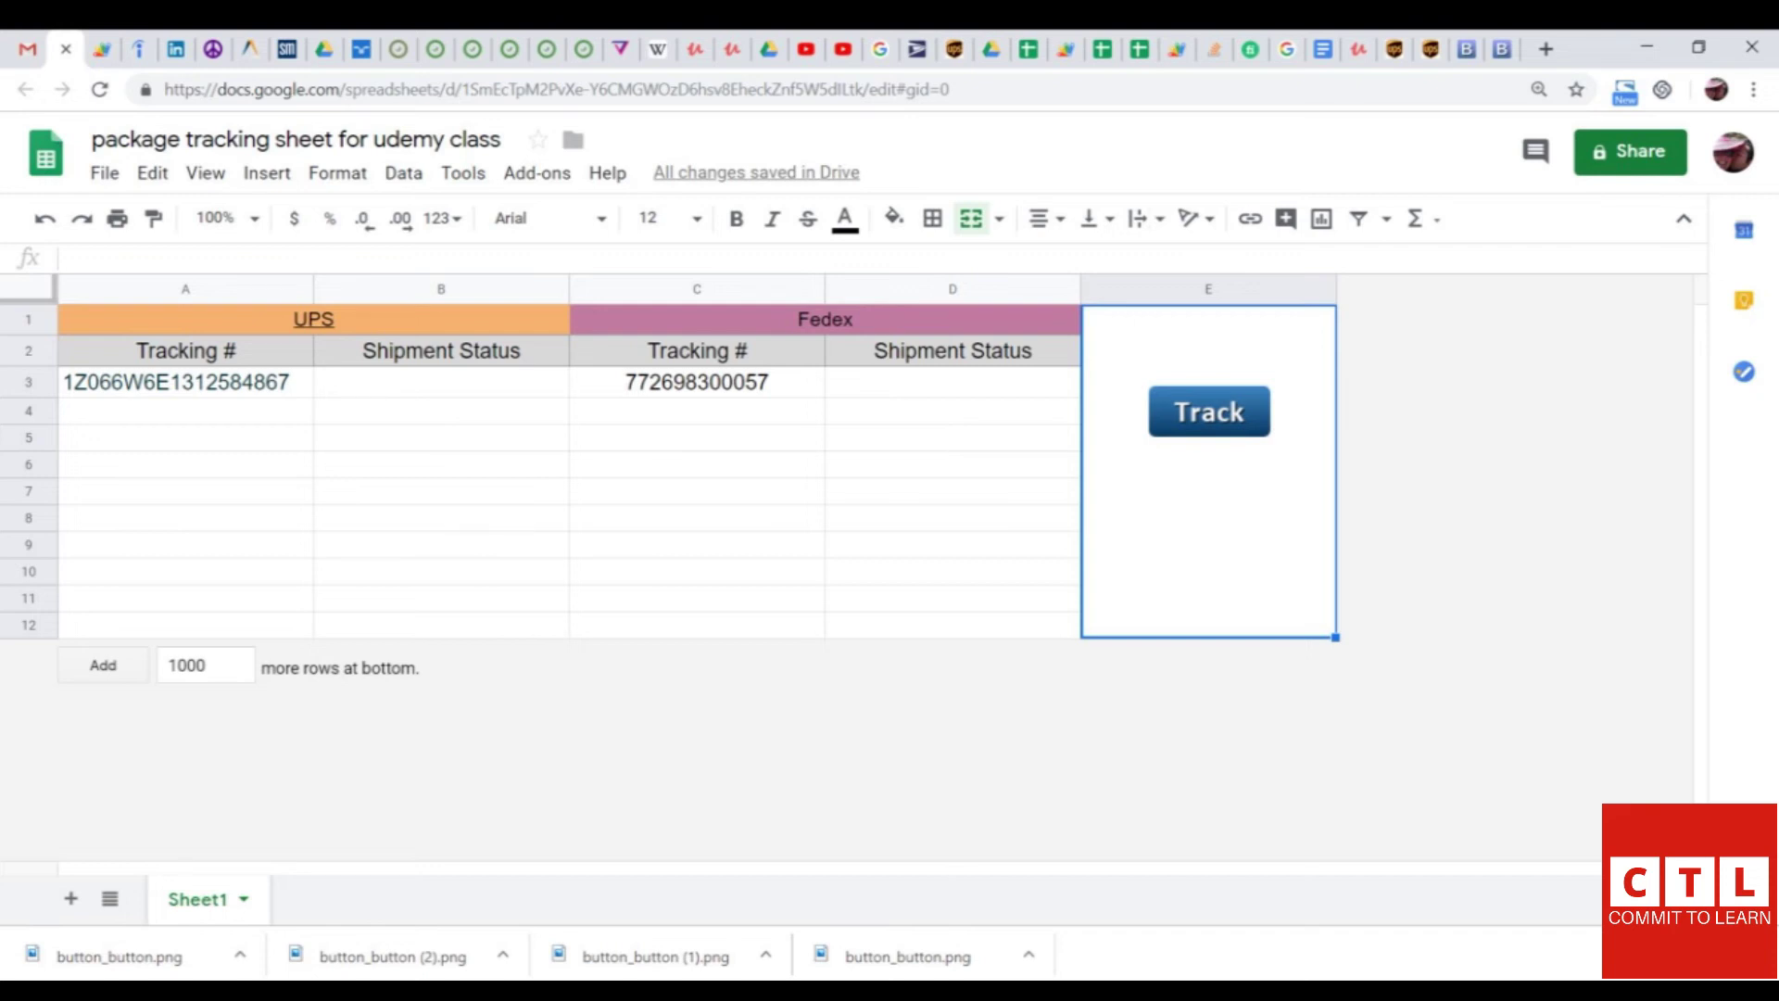
Go to the Da Button Factory tab and reload it to restore the default 'Your text here' button.
{"action": "left_click", "coordinate": [1501, 48]}
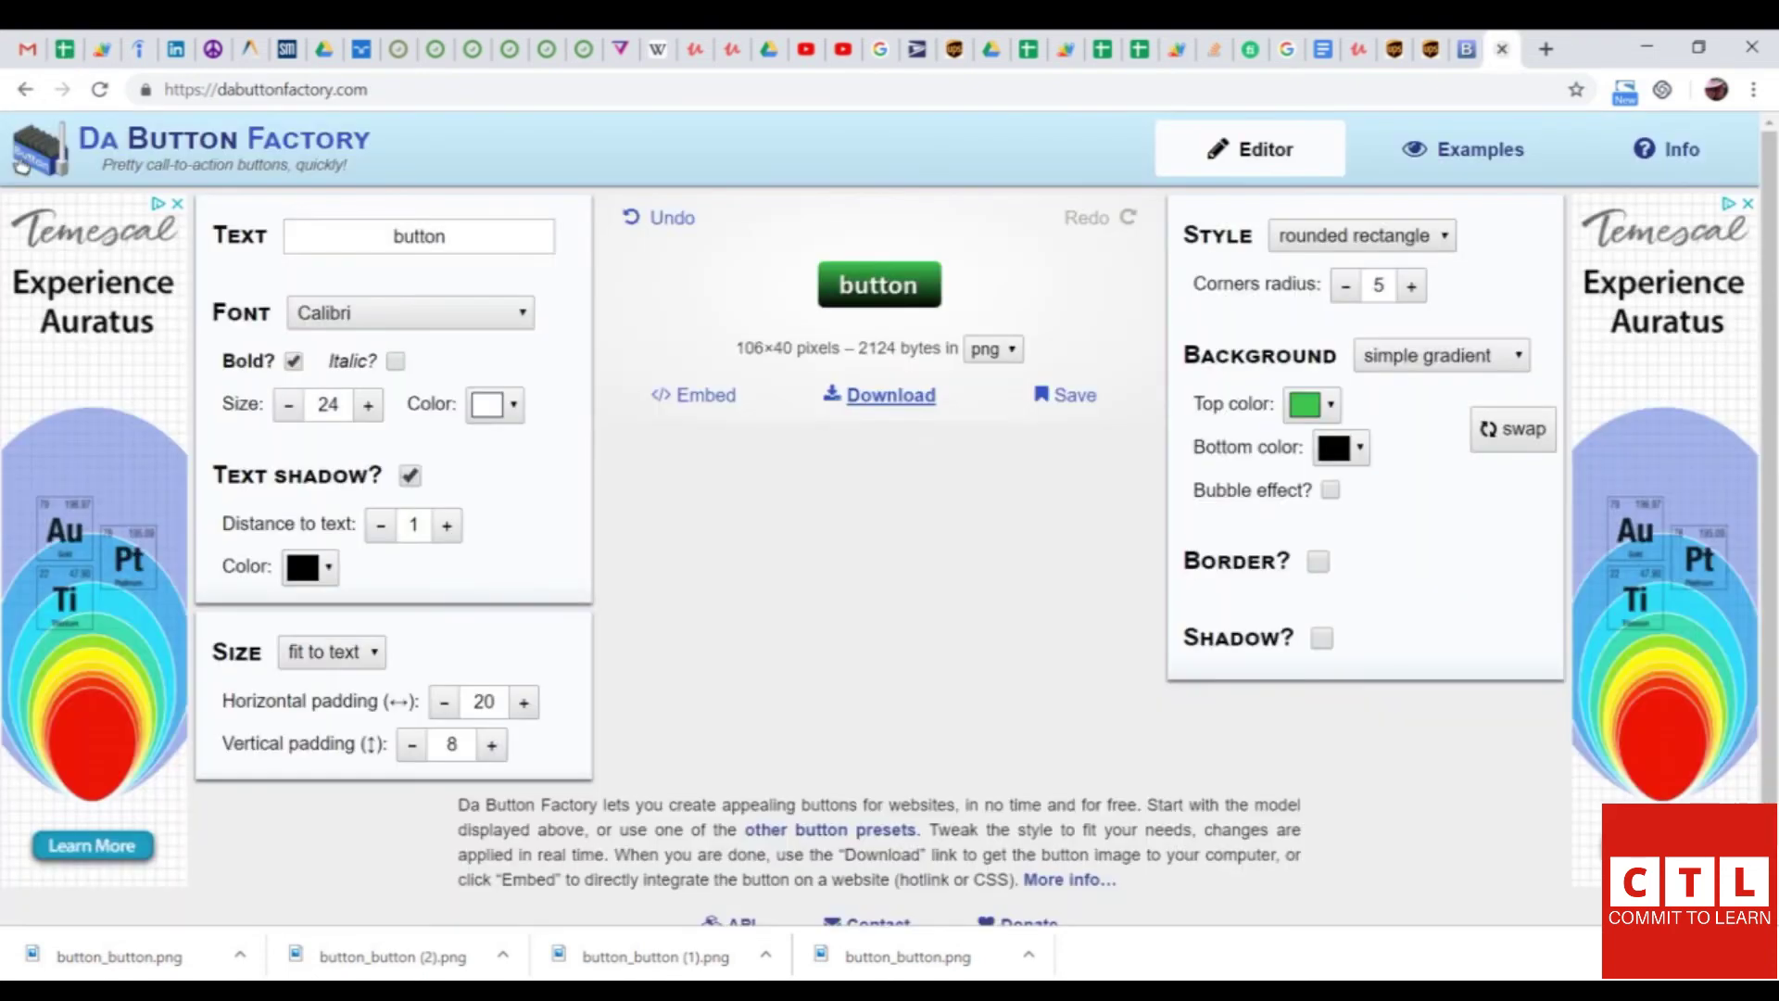
{"action": "left_click", "coordinate": [20, 165]}
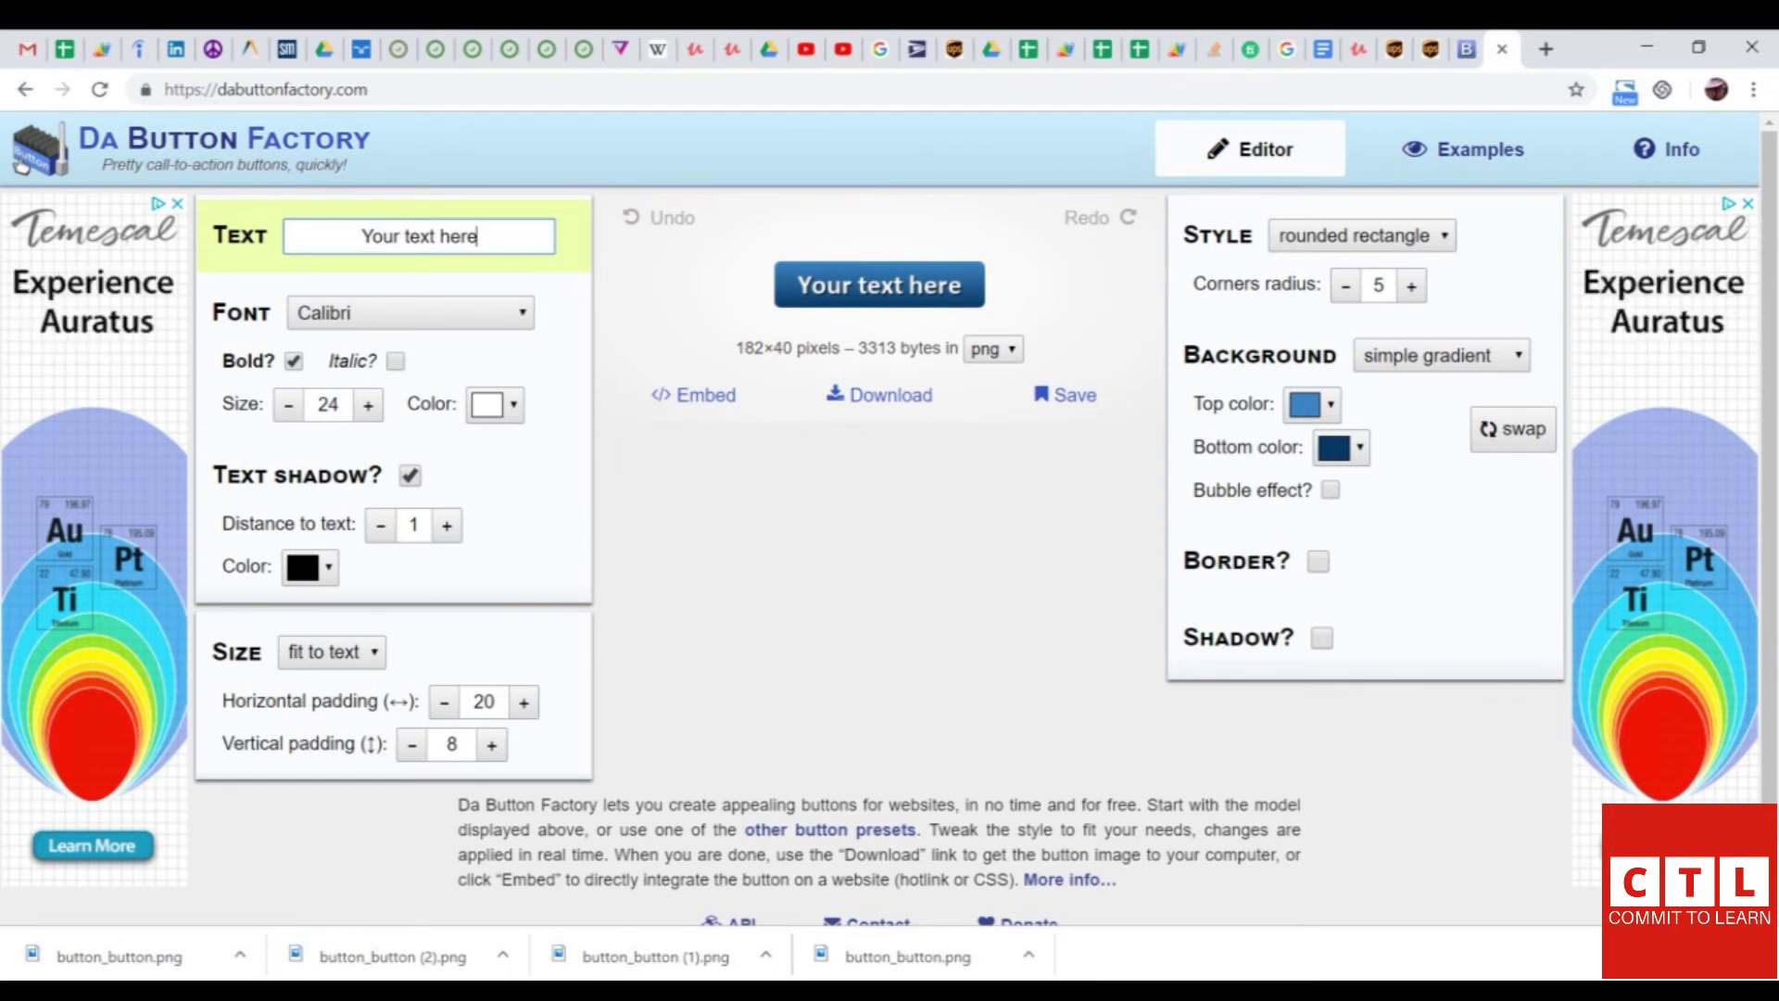
Label the button 'button' with a #3dc653-to-#000000 gradient and download it as PNG.
{"action": "key", "text": "ctrl+a"}
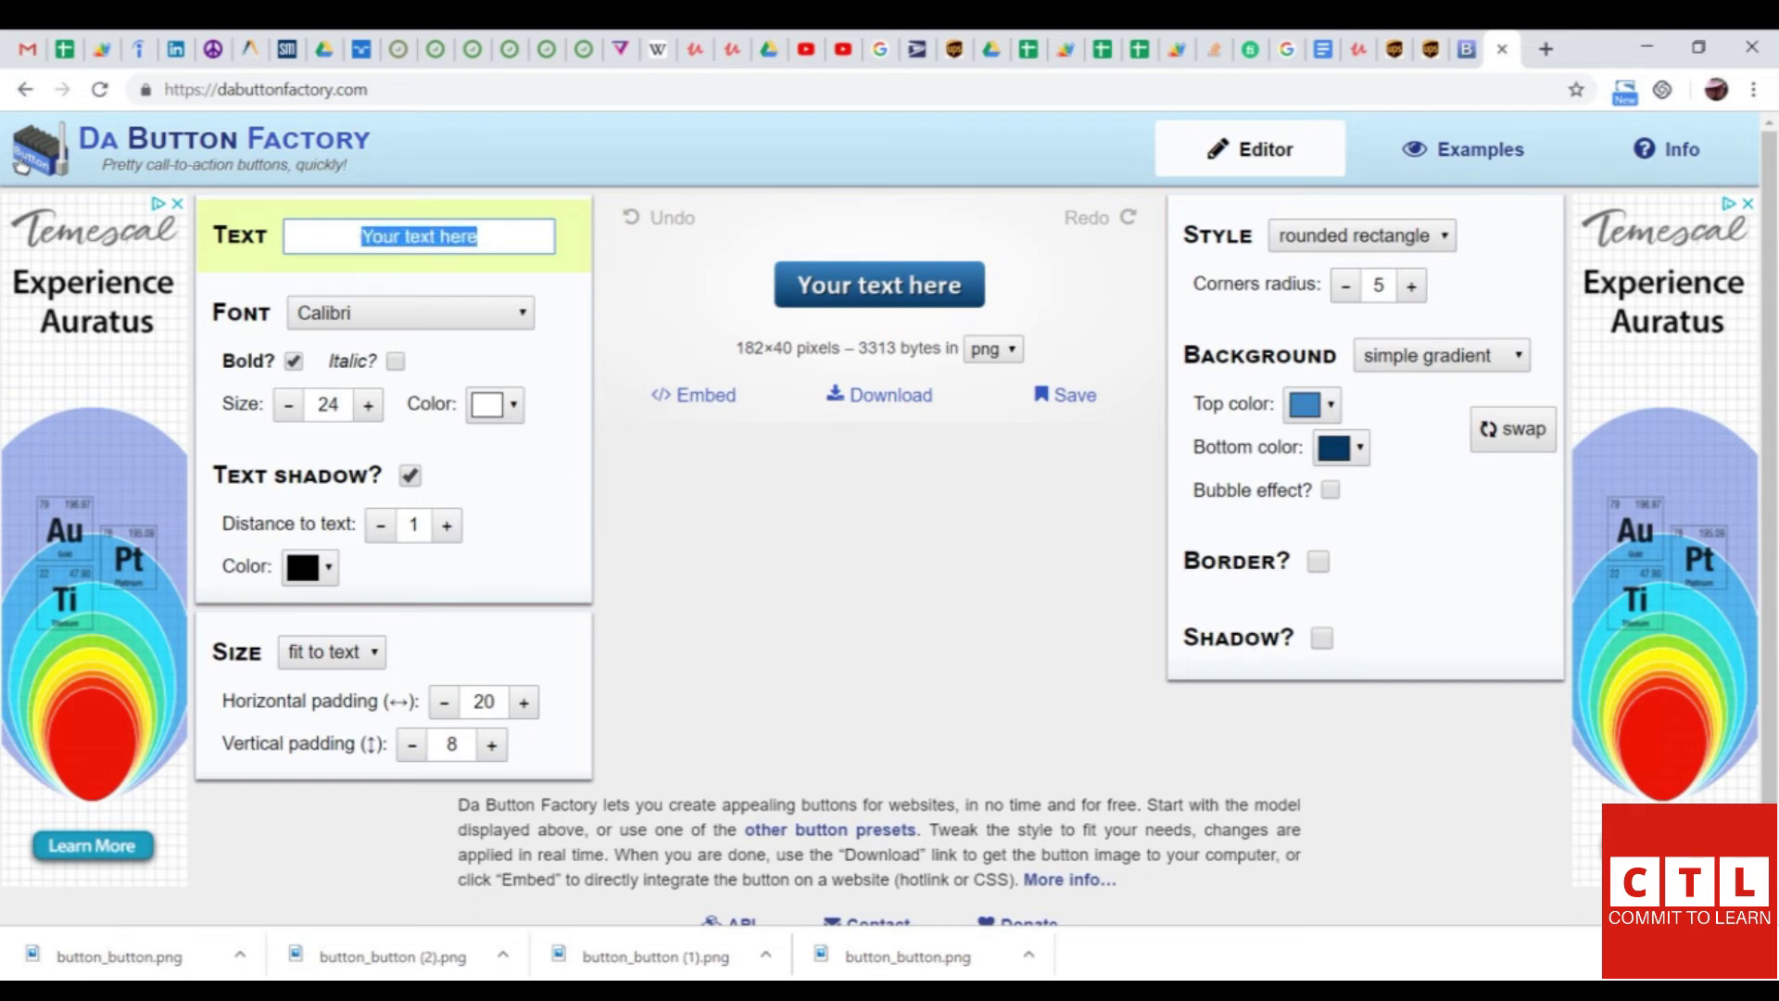
{"action": "type", "text": "butt"}
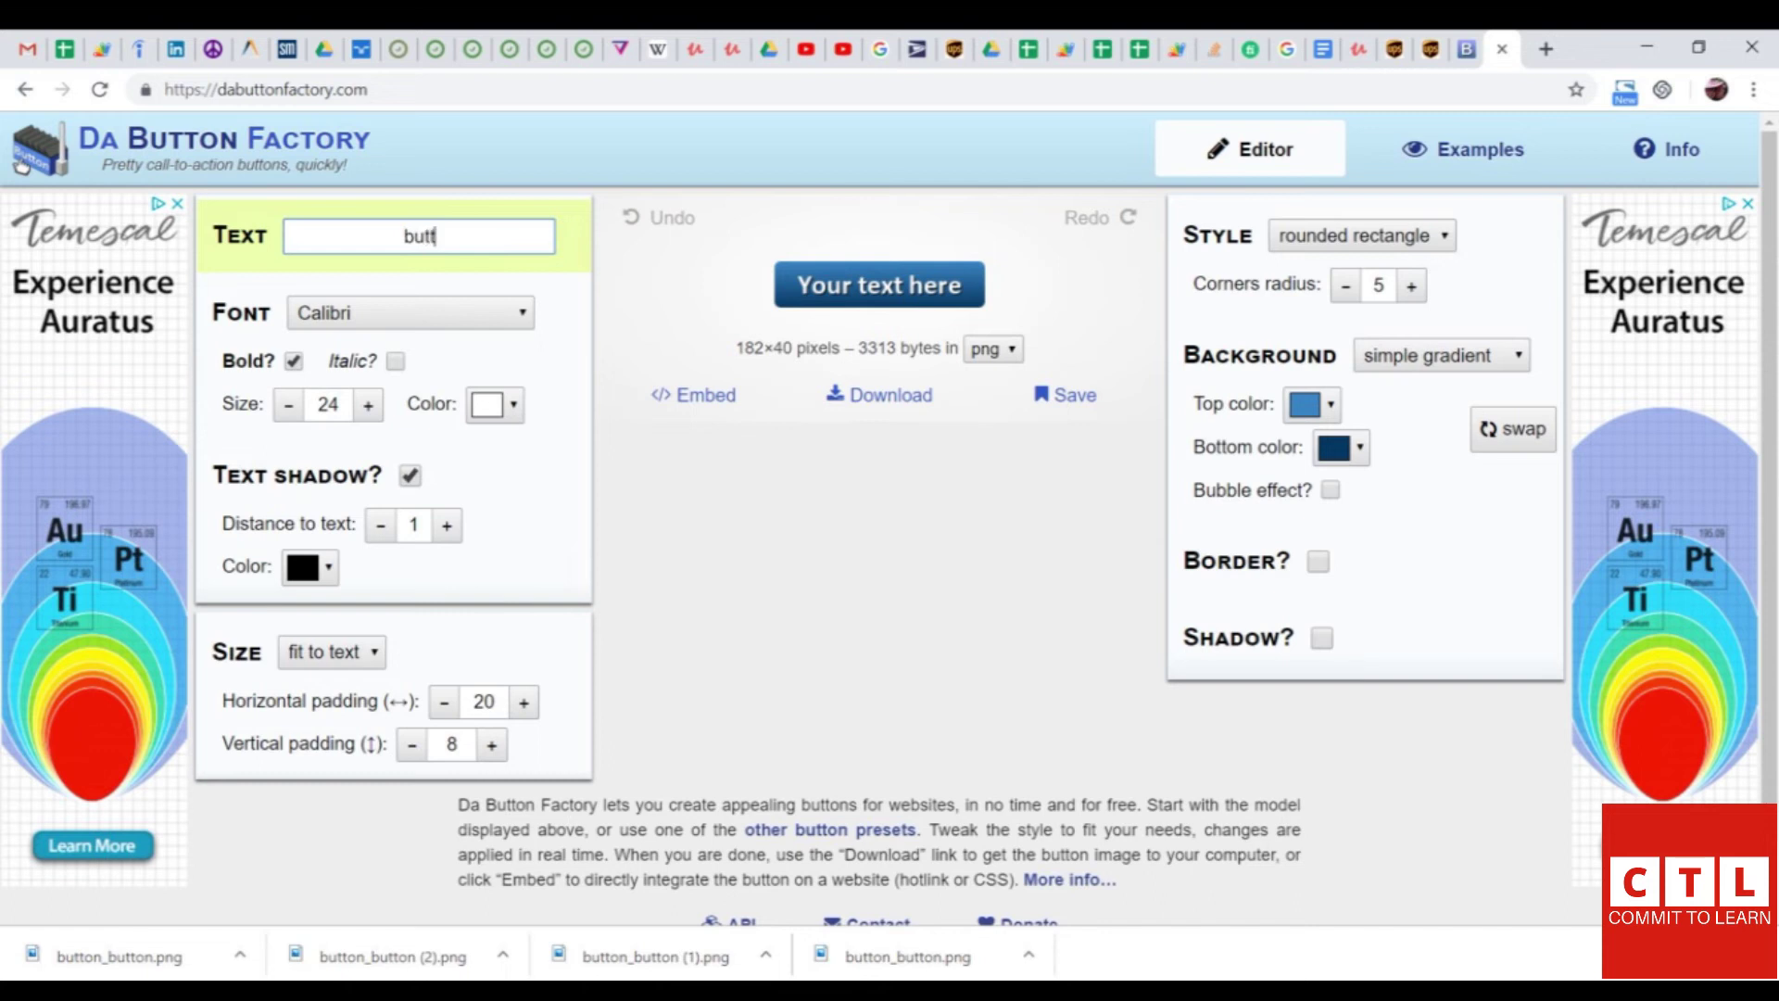
{"action": "type", "text": "on"}
{"action": "key", "text": "Tab"}
{"action": "key", "text": "Return"}
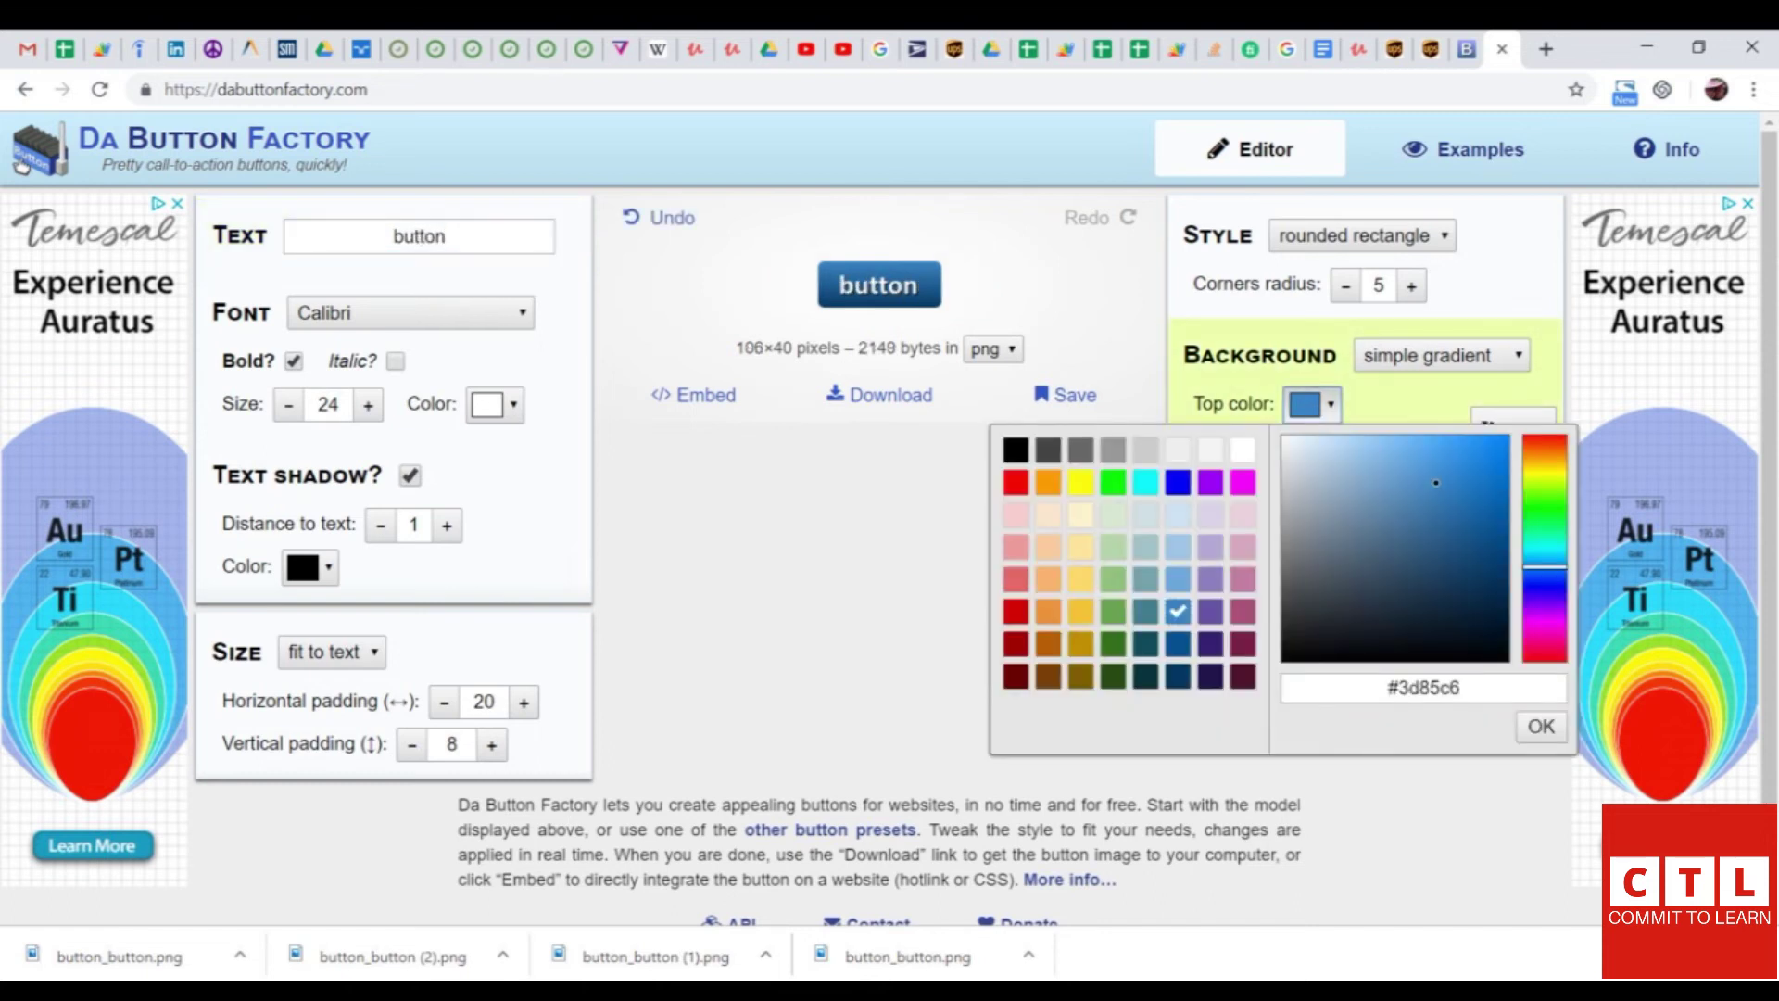
{"action": "type", "text": "#3dc653"}
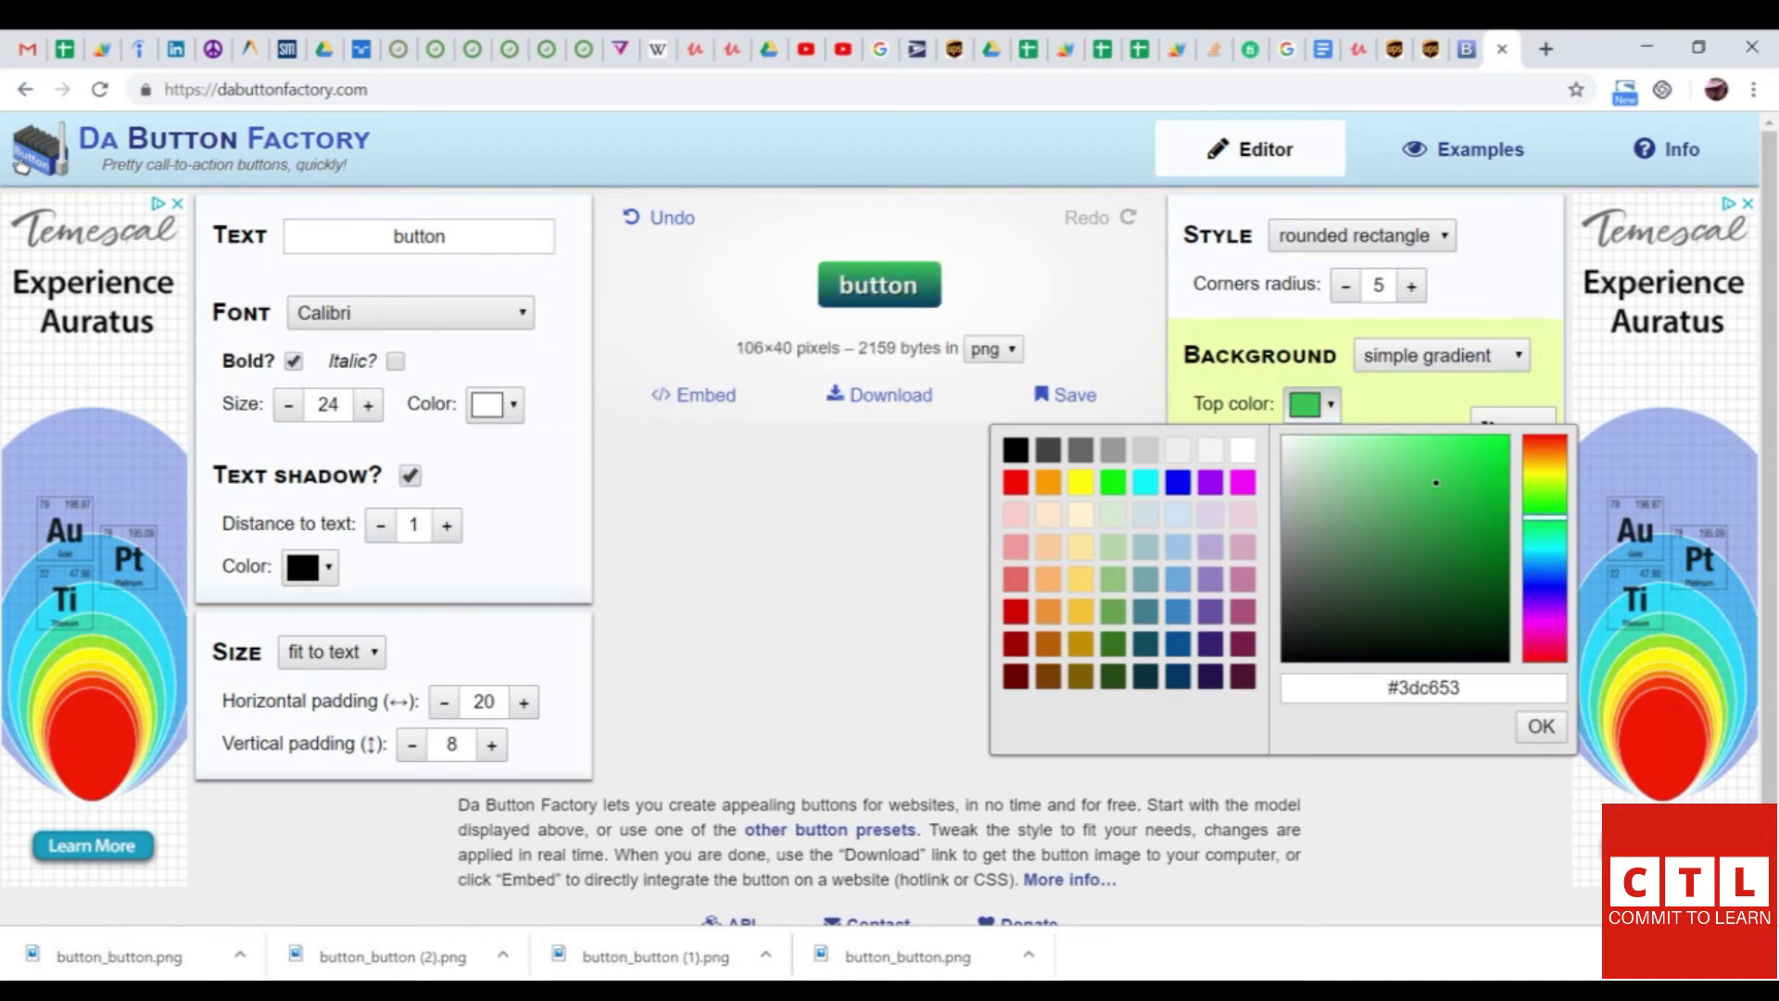
{"action": "key", "text": "Return"}
{"action": "key", "text": "Tab"}
{"action": "key", "text": "Return"}
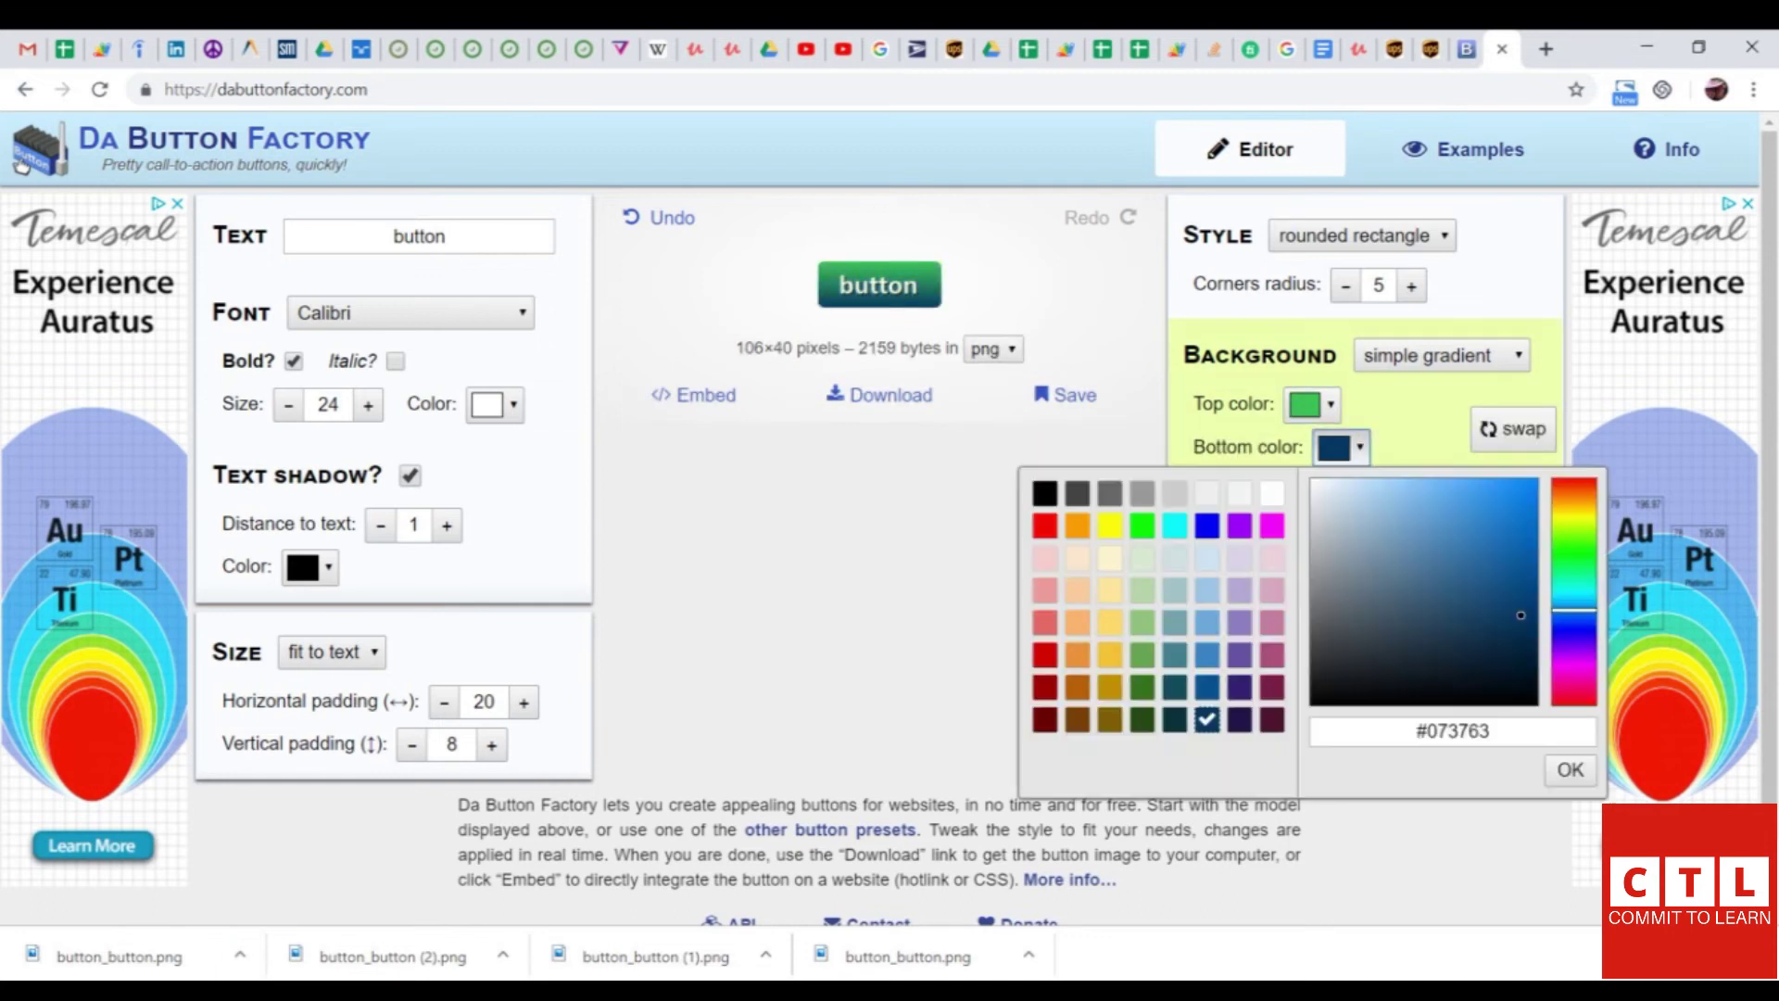
{"action": "type", "text": "#000000"}
{"action": "key", "text": "Return"}
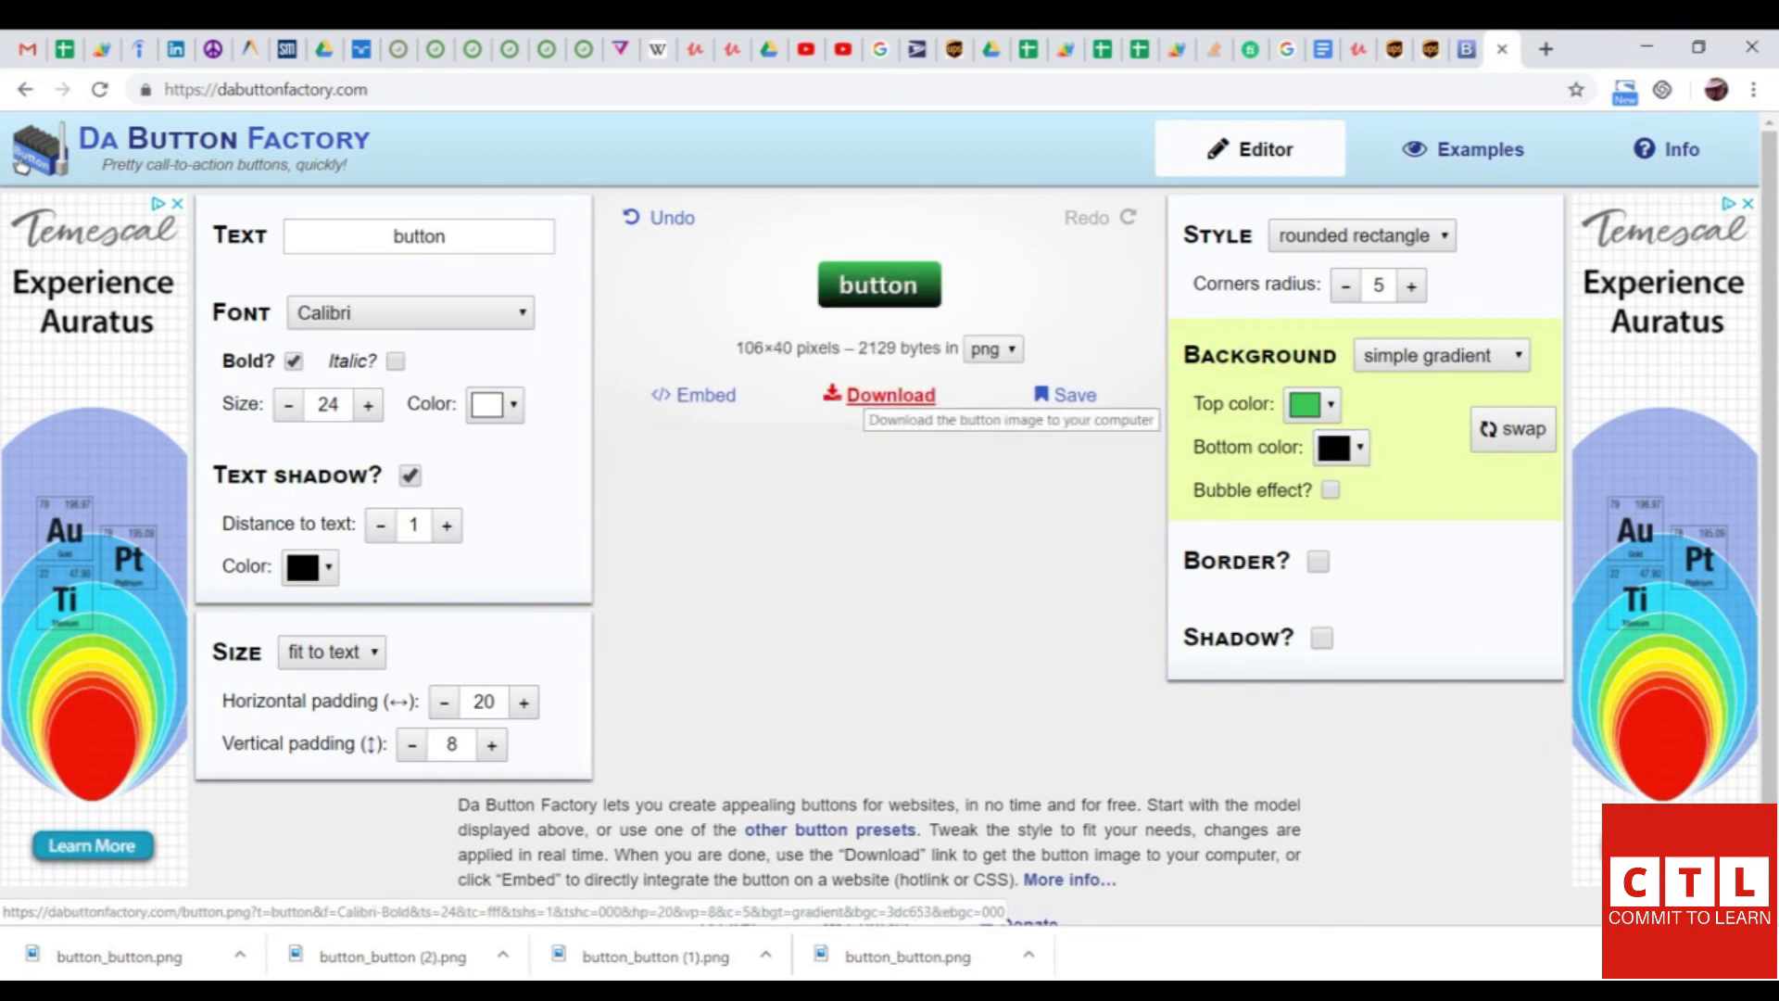
{"action": "left_click", "coordinate": [888, 394]}
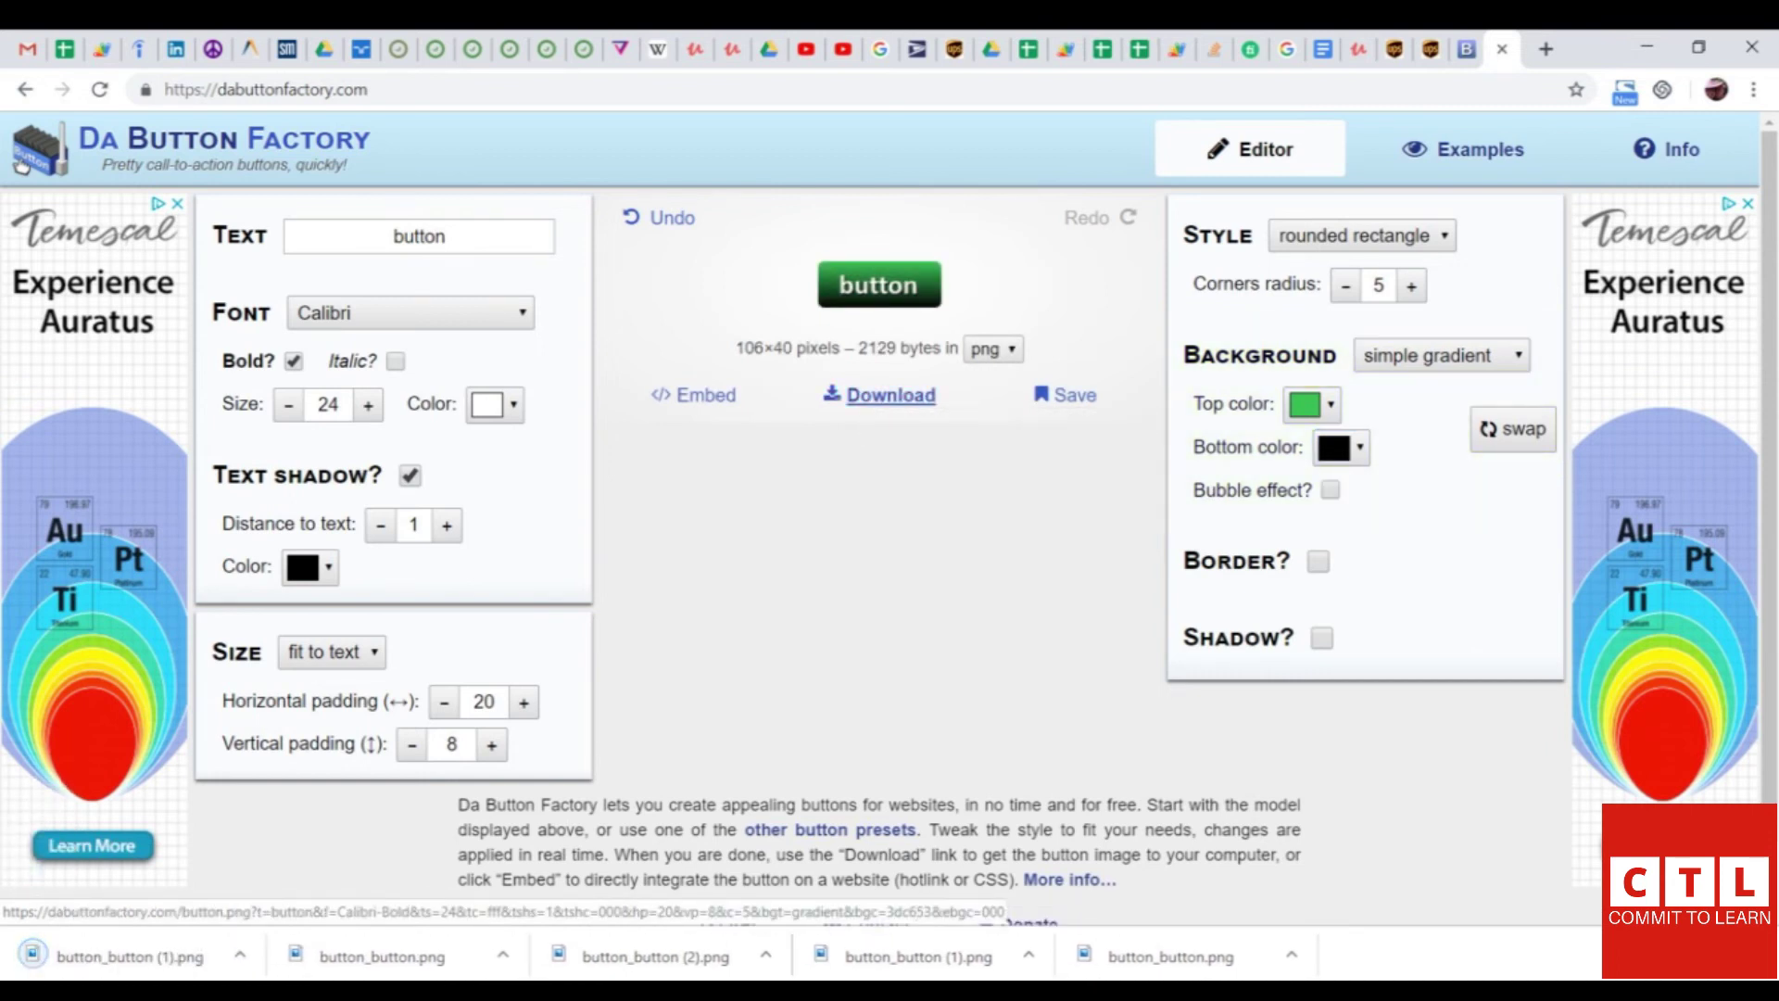
Upload the button_button image onto the tracking sheet near B4–B5 and select it.
{"action": "left_click", "coordinate": [65, 48]}
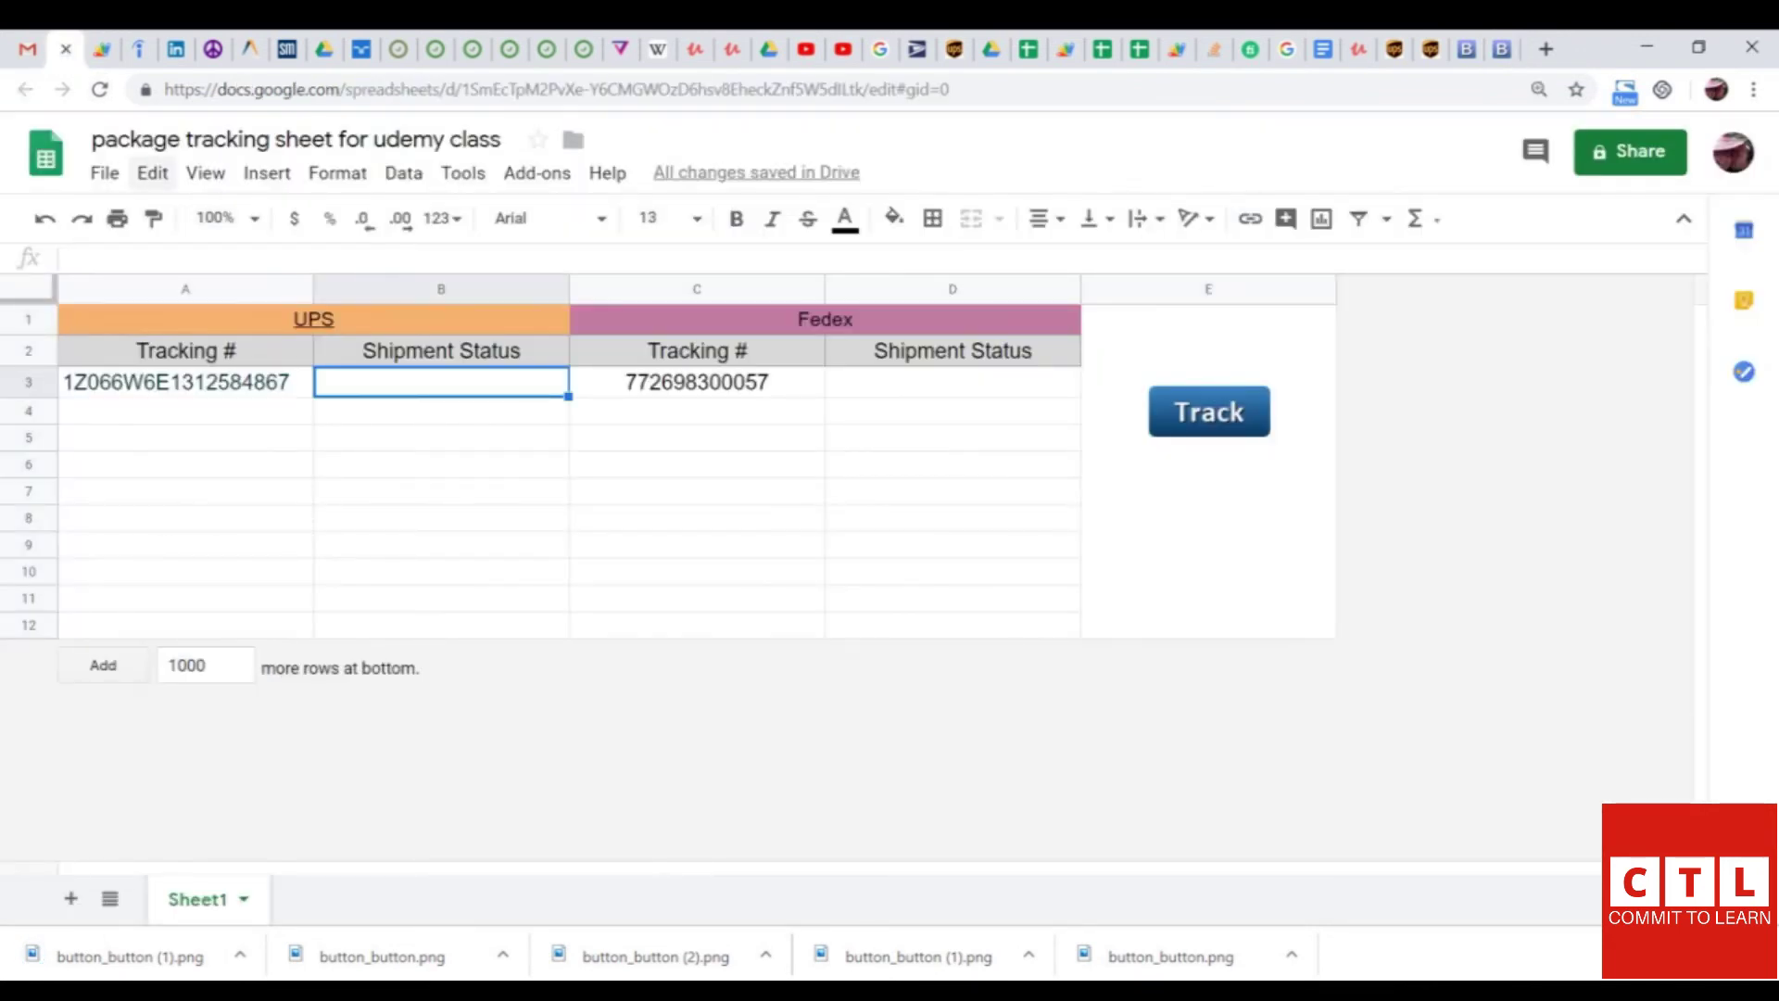
{"action": "left_click", "coordinate": [267, 172]}
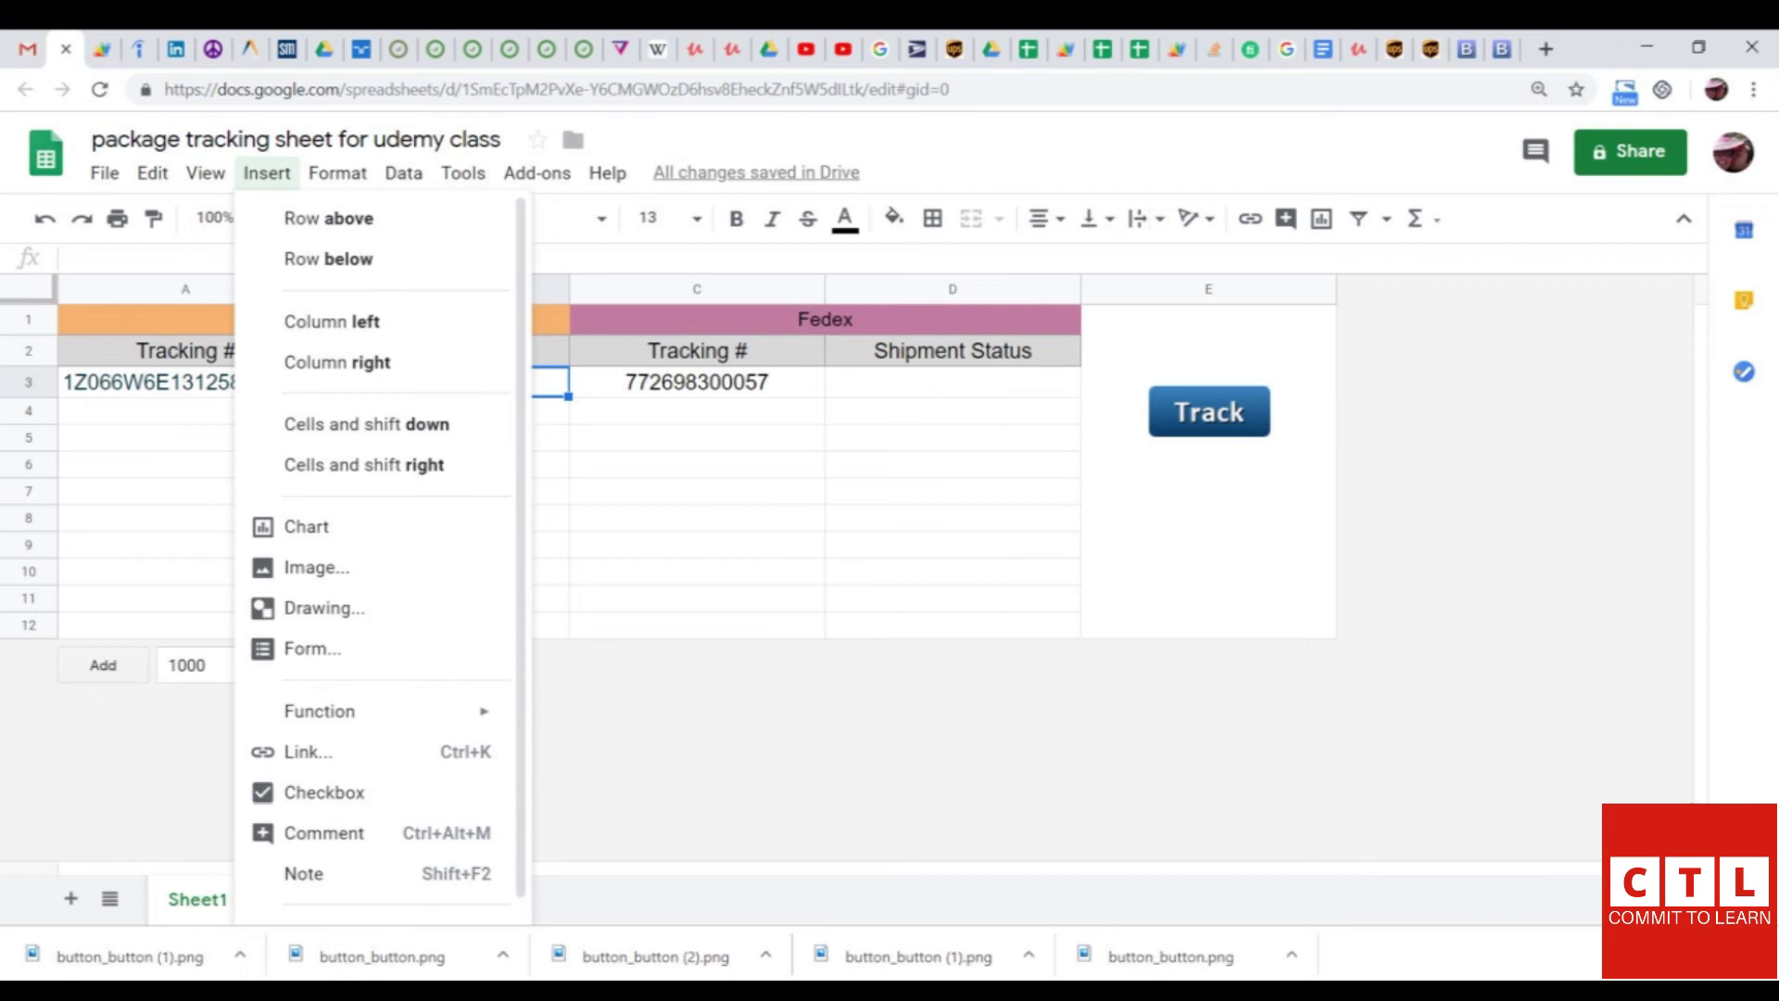
{"action": "left_click", "coordinate": [315, 567]}
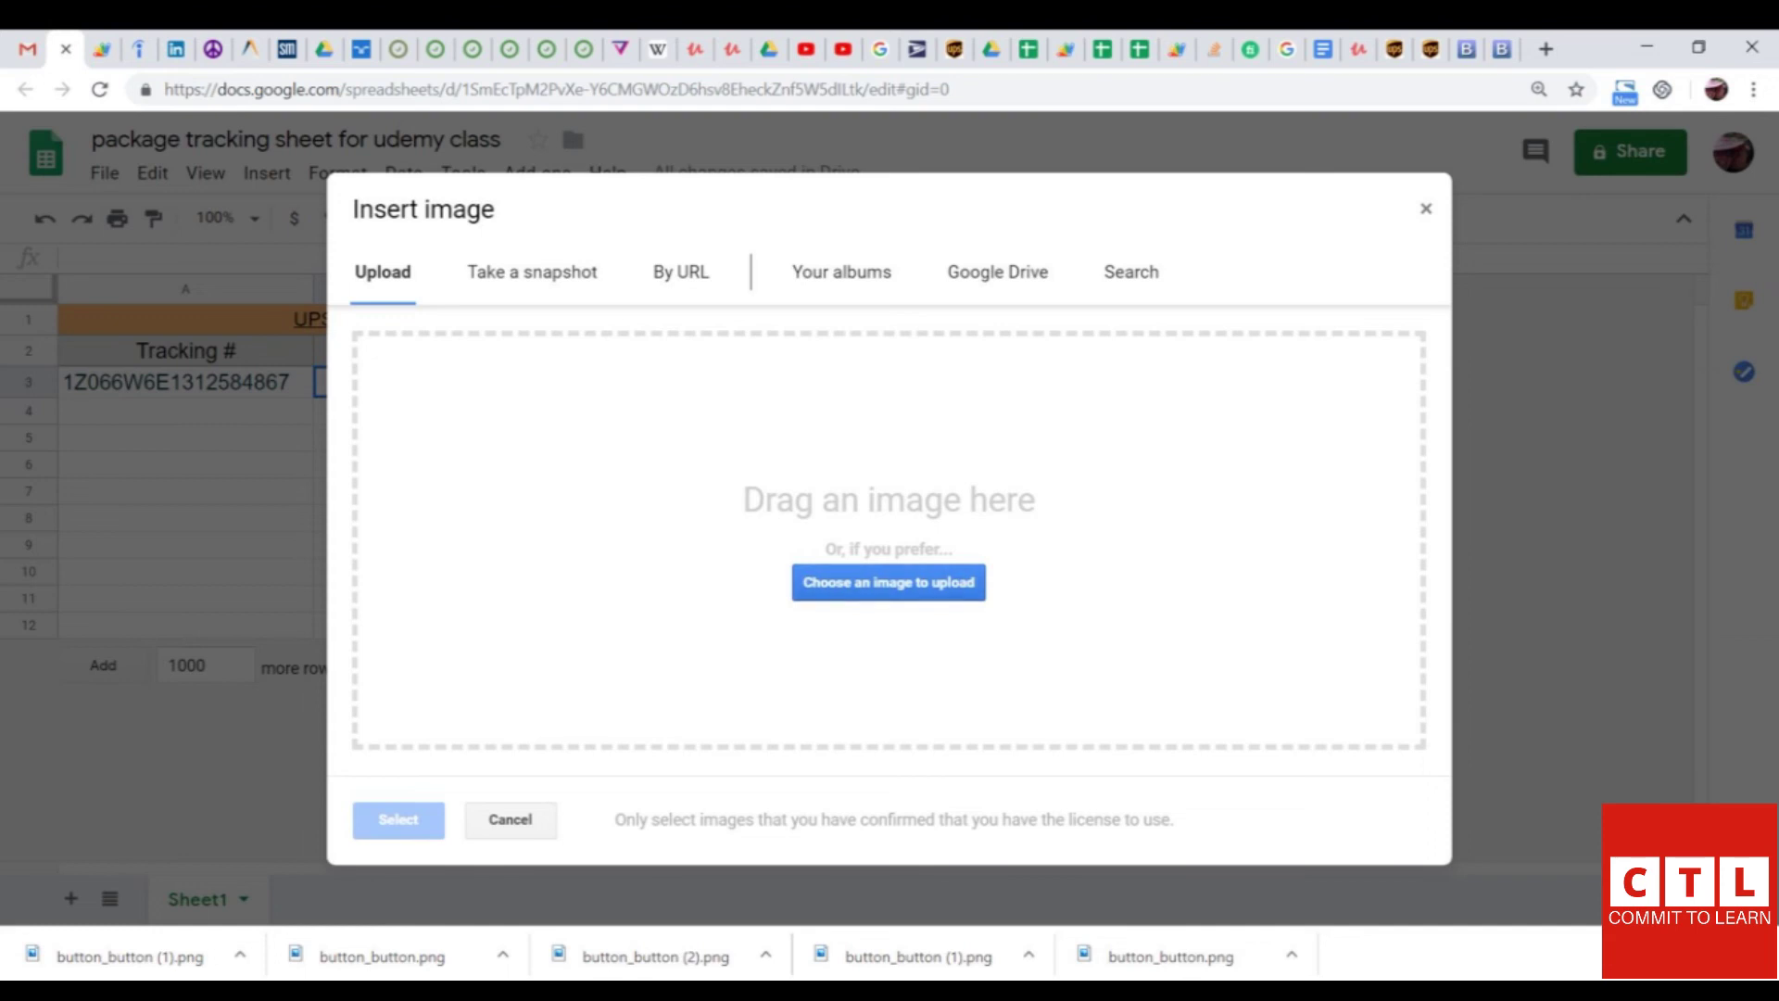
{"action": "left_click", "coordinate": [888, 582]}
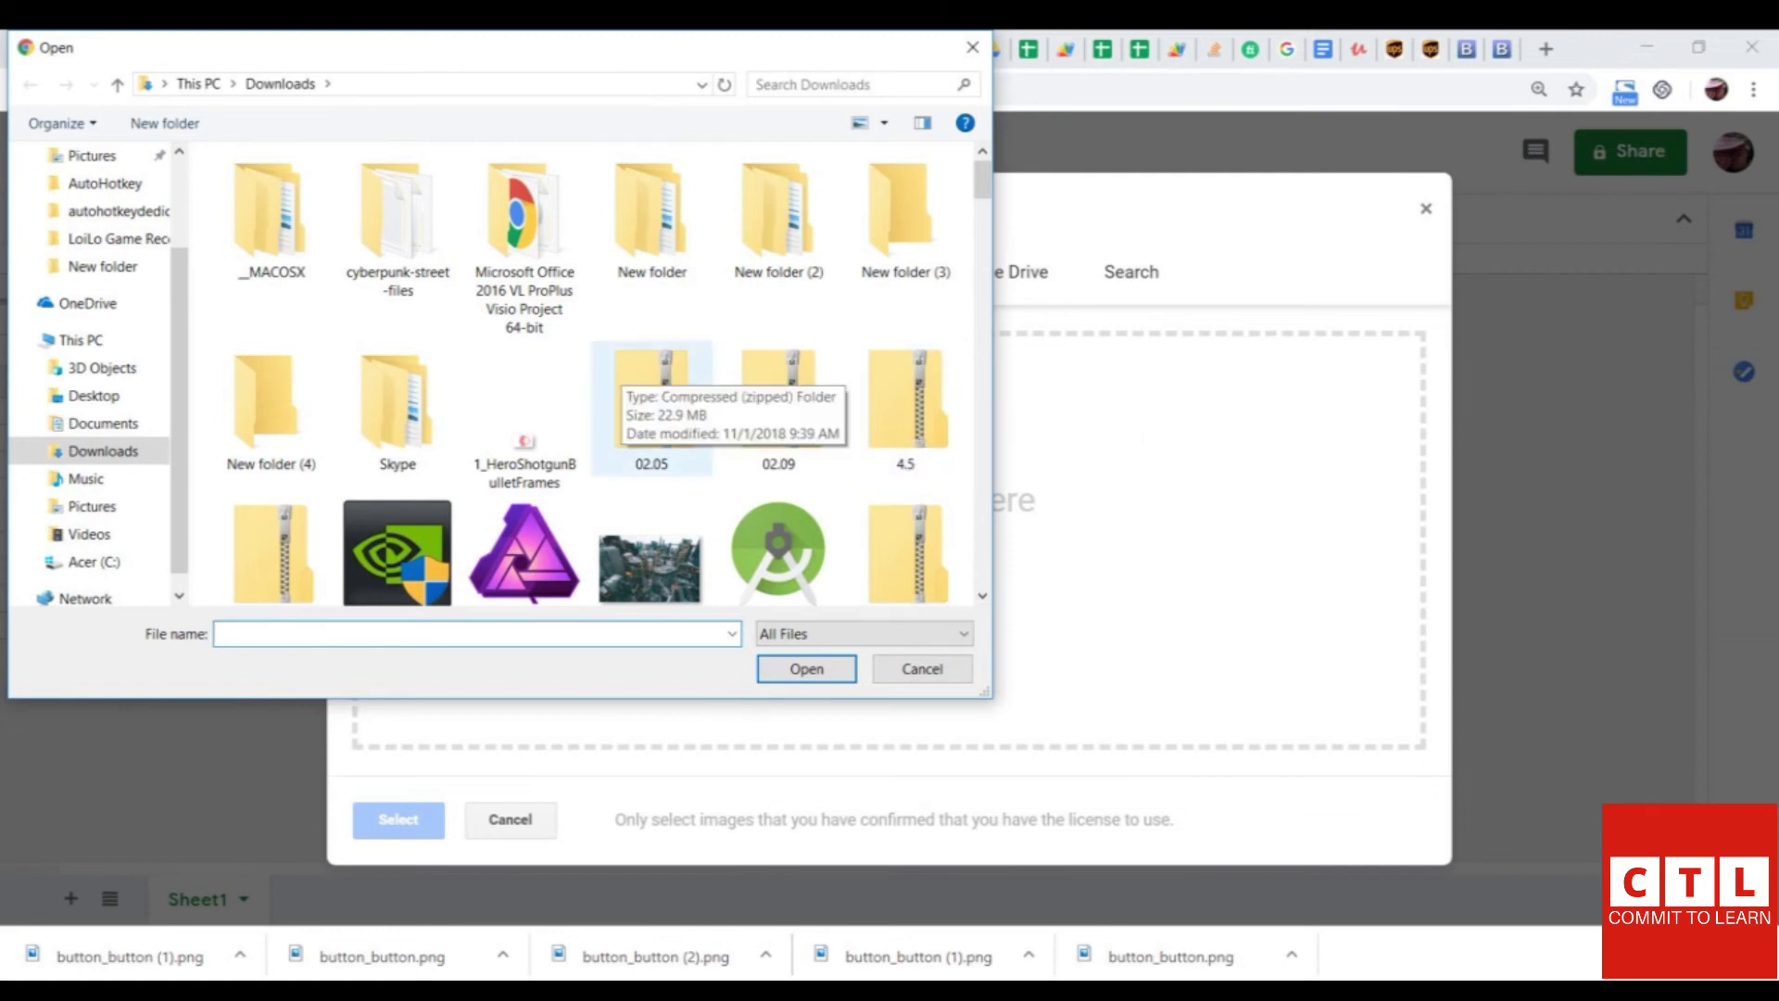
{"action": "scroll", "coordinate": [649, 379], "scroll_direction": "down", "scroll_amount": 2}
{"action": "scroll", "coordinate": [648, 380], "scroll_direction": "down", "scroll_amount": 2}
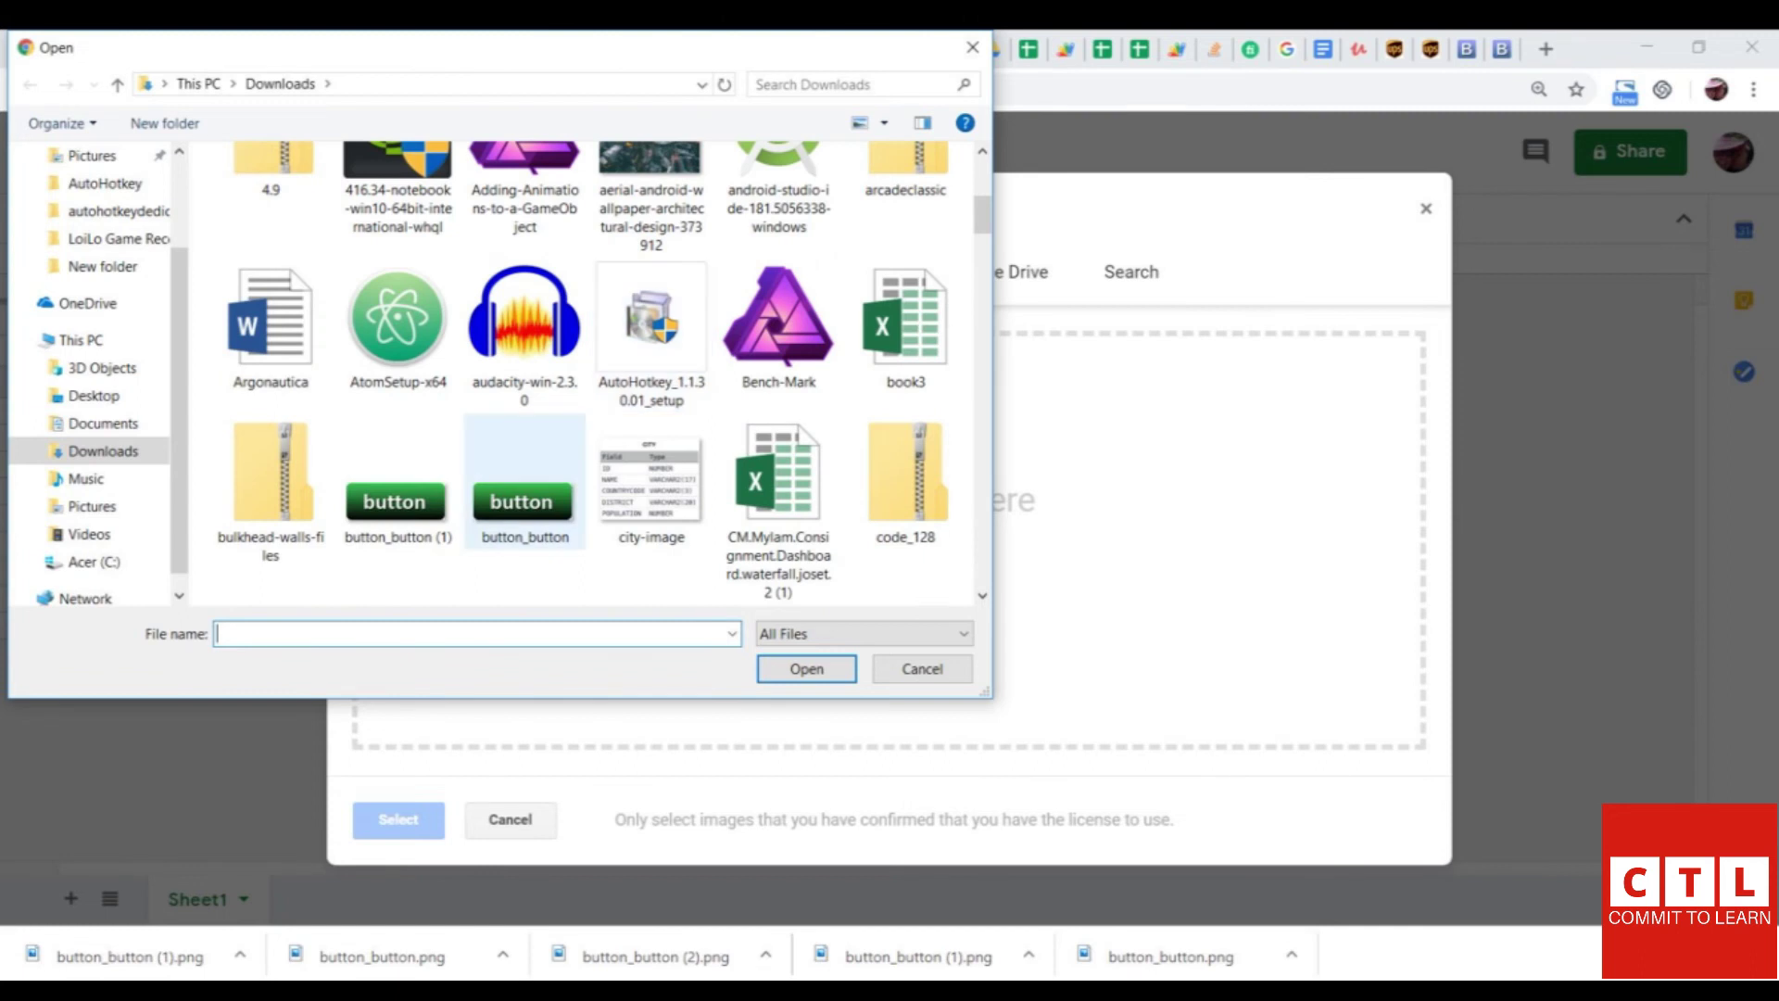
{"action": "left_click", "coordinate": [524, 491]}
{"action": "key", "text": "Return"}
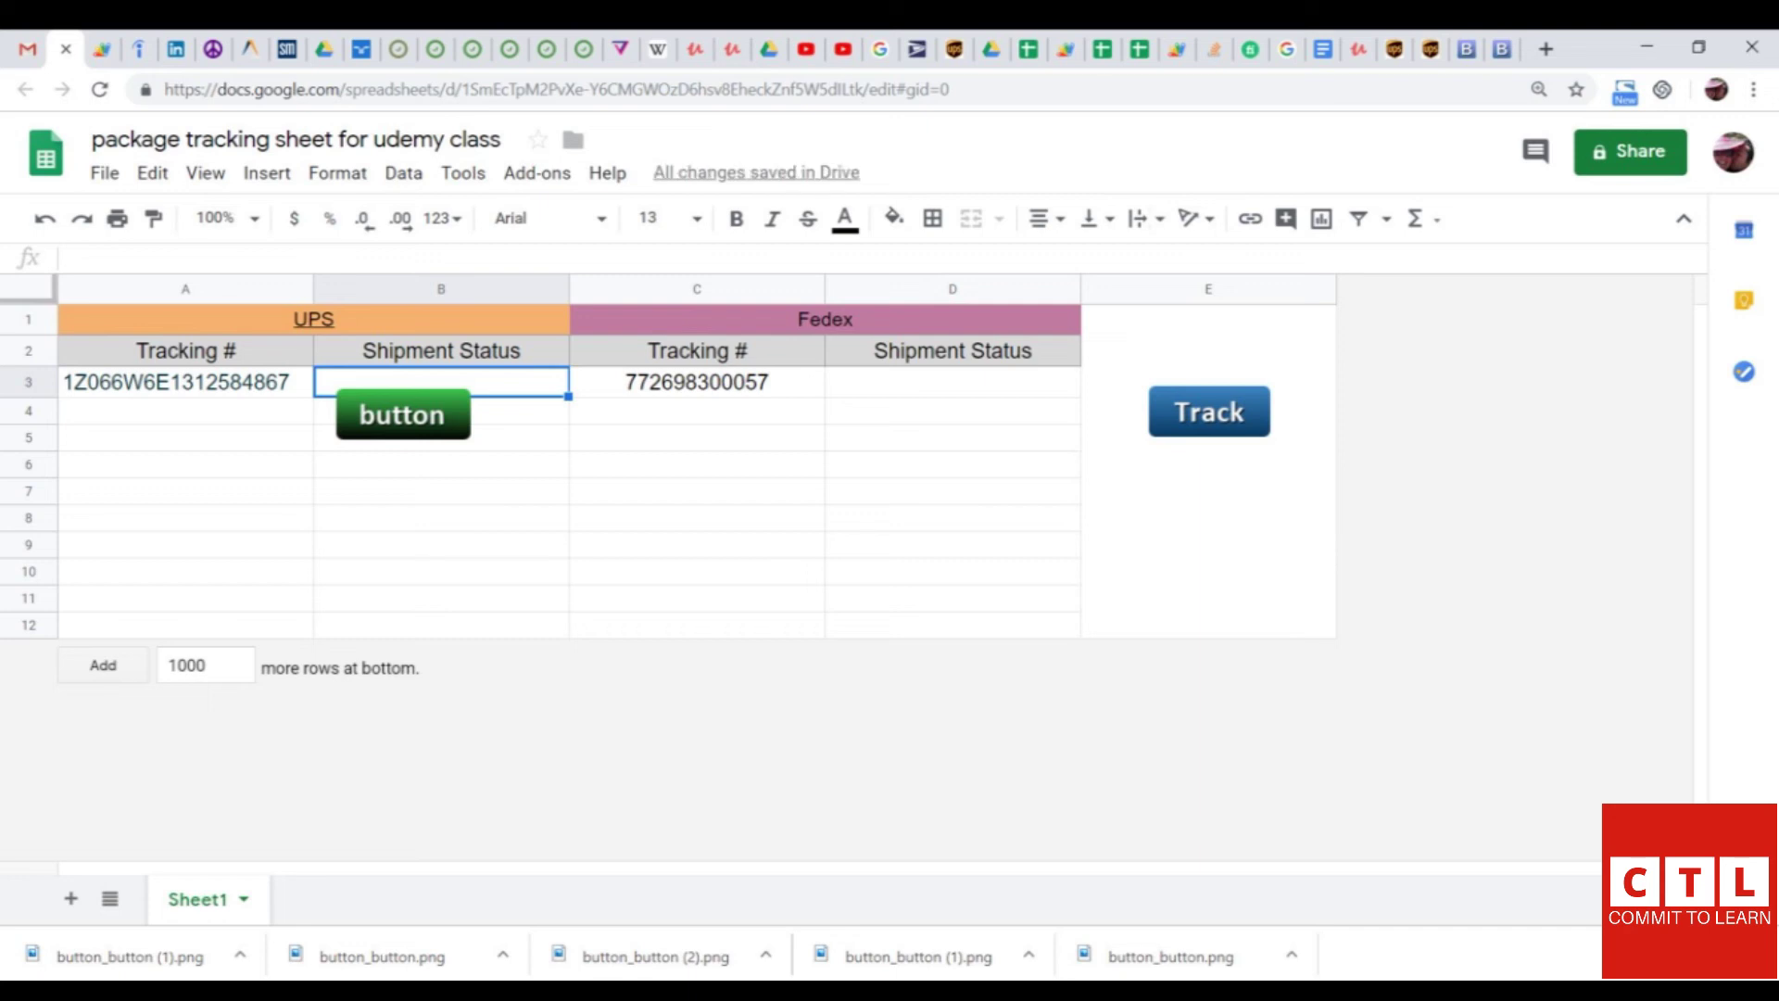
{"action": "left_click", "coordinate": [403, 415]}
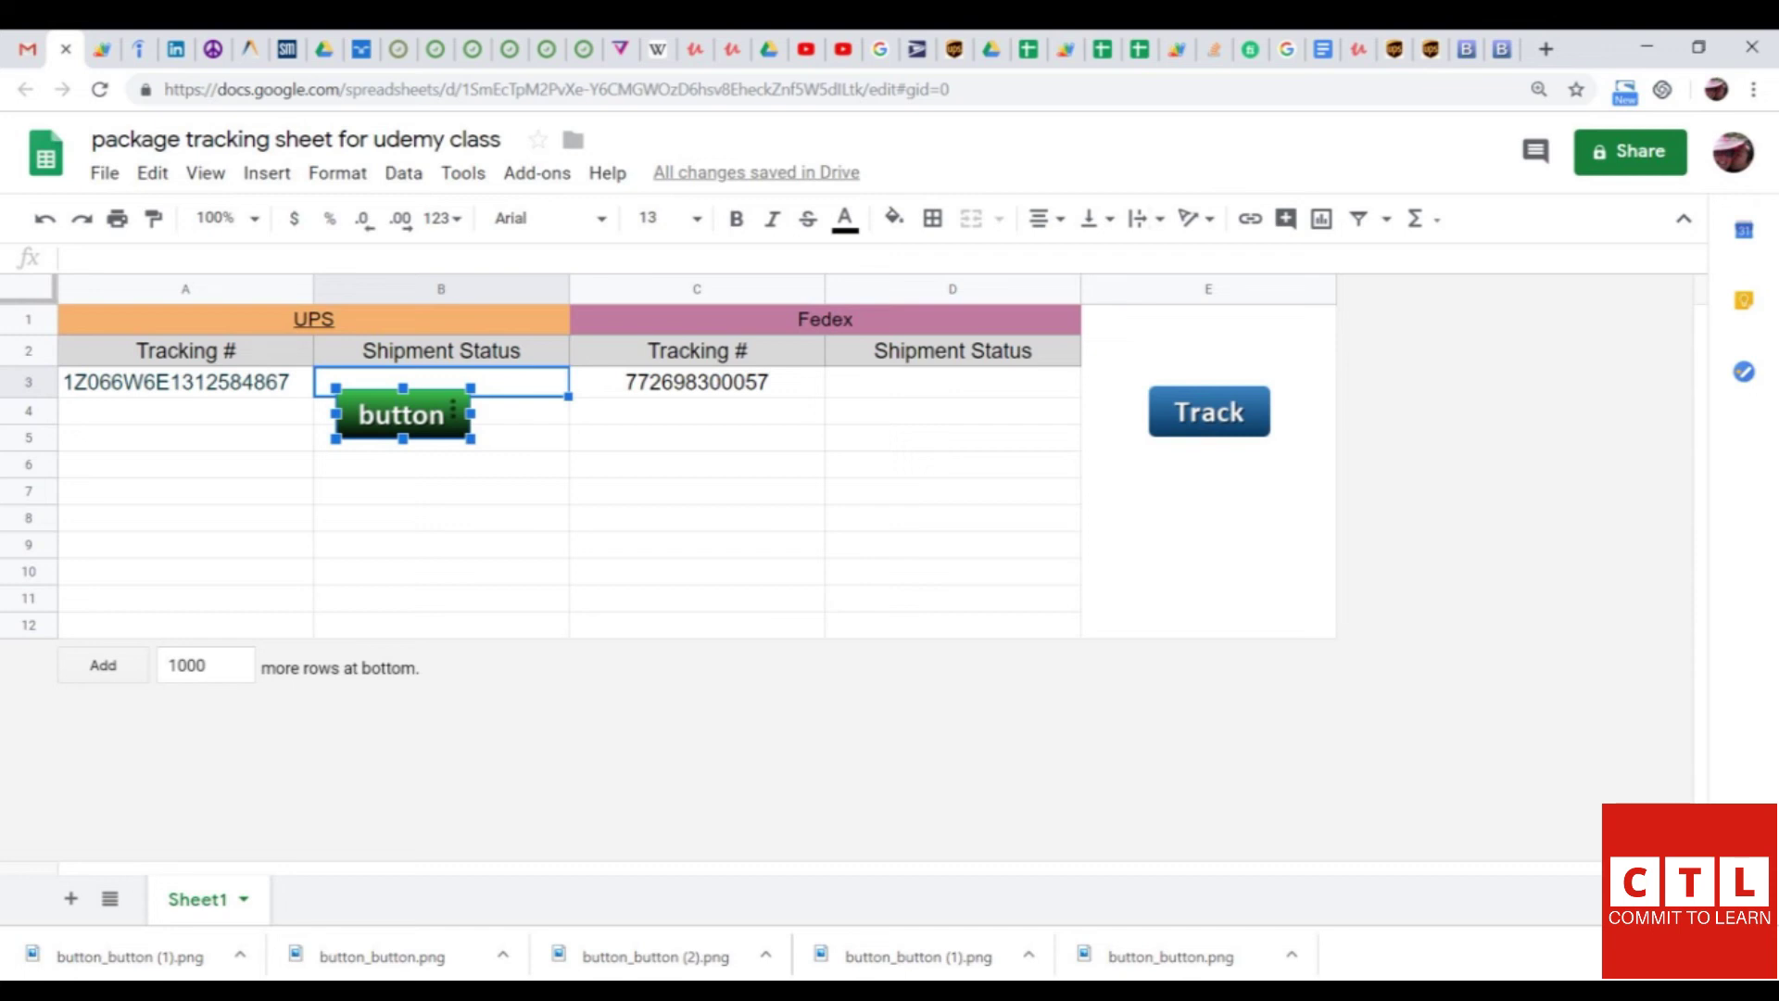
Start Assign script on the green image, then check the track function's name in Code.gs.
{"action": "left_click", "coordinate": [453, 406]}
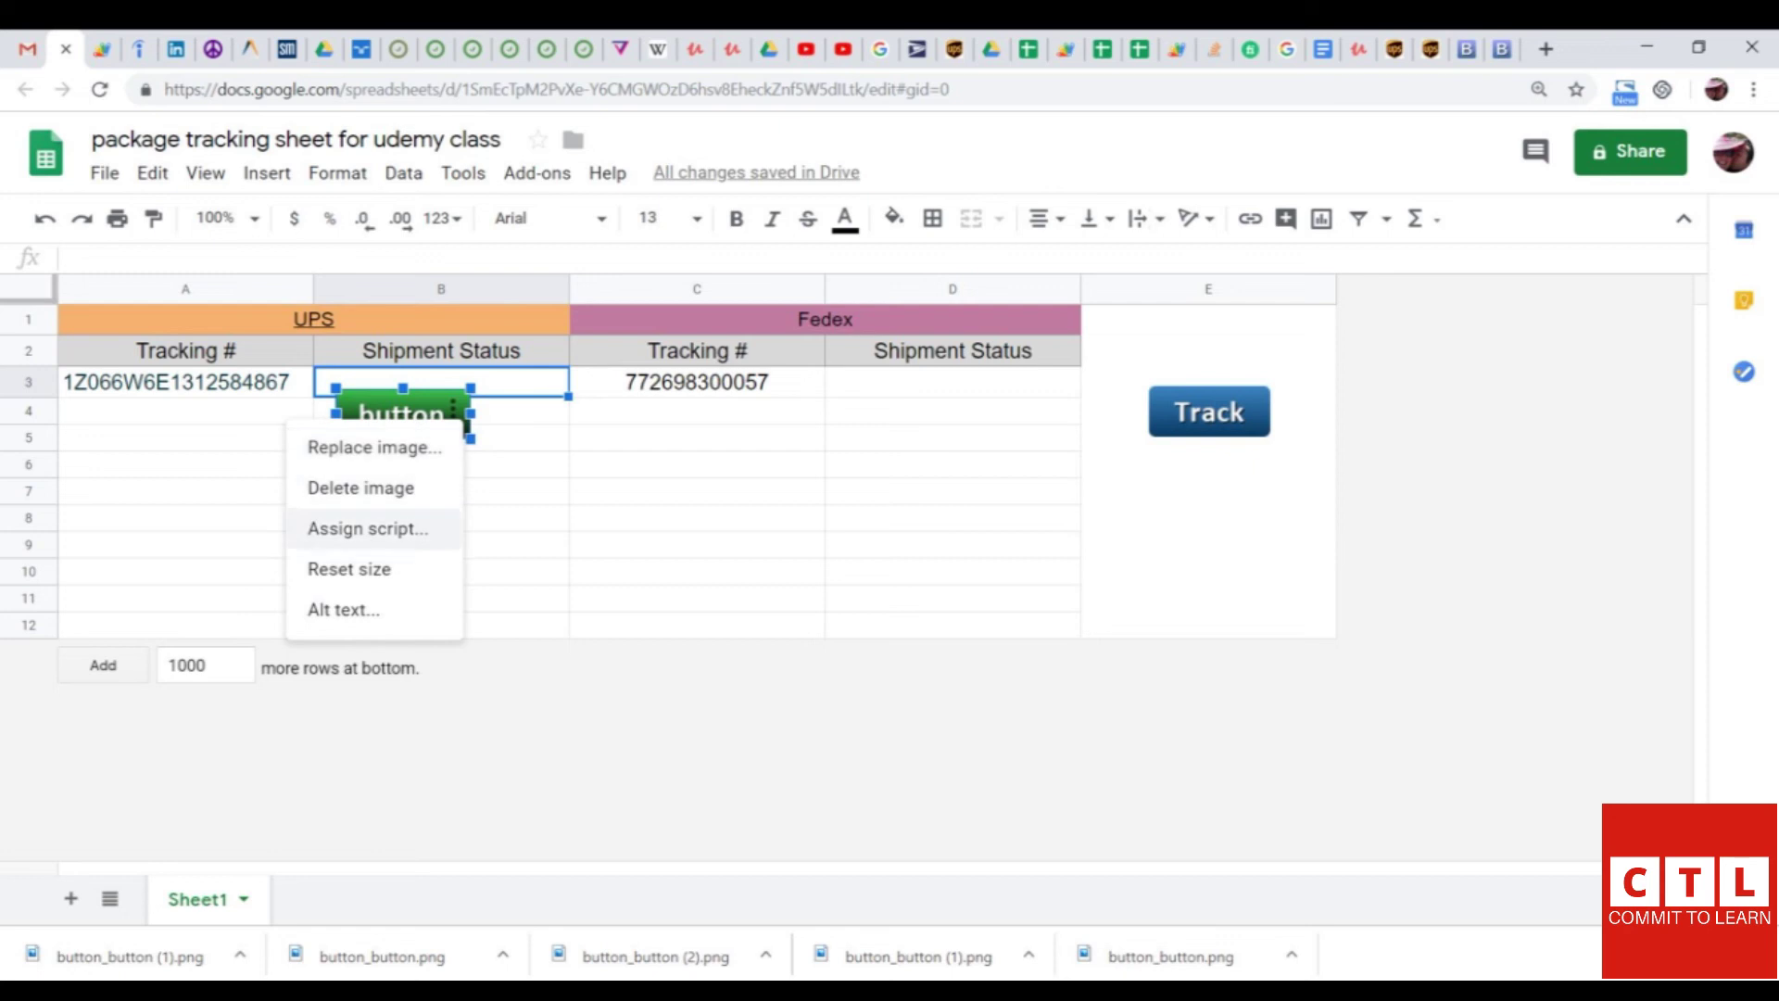
{"action": "left_click", "coordinate": [368, 529]}
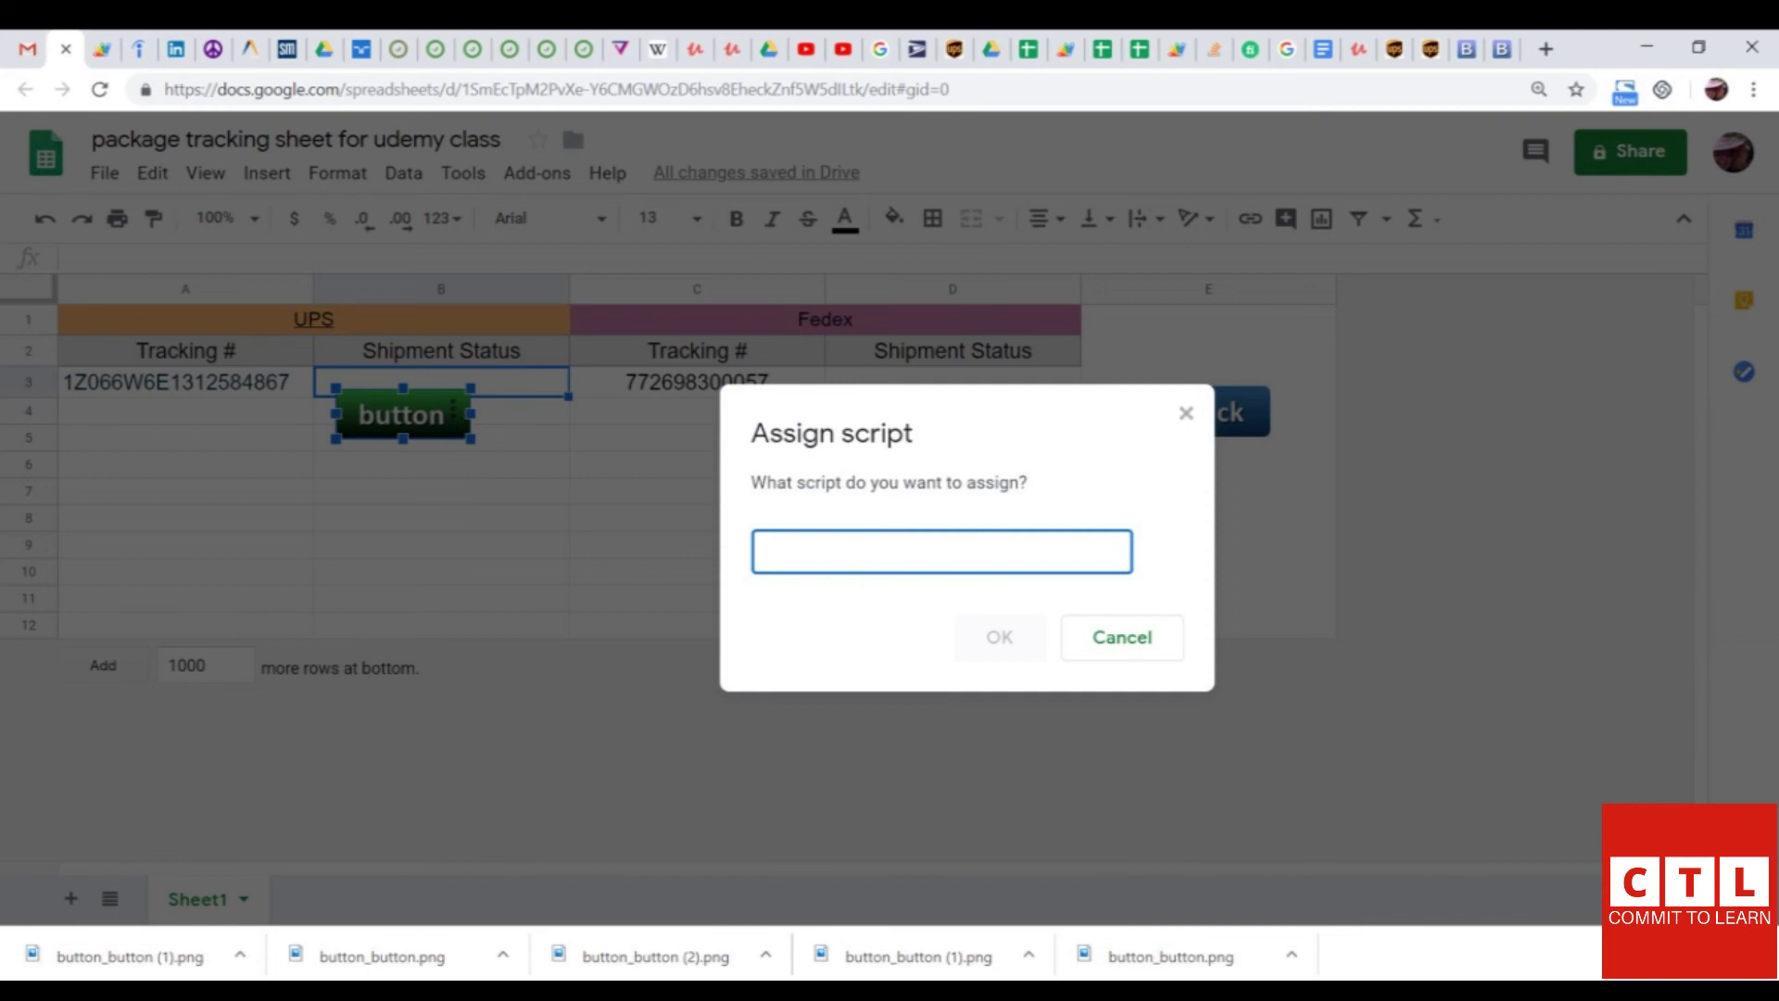
{"action": "key", "text": "ctrl+Tab"}
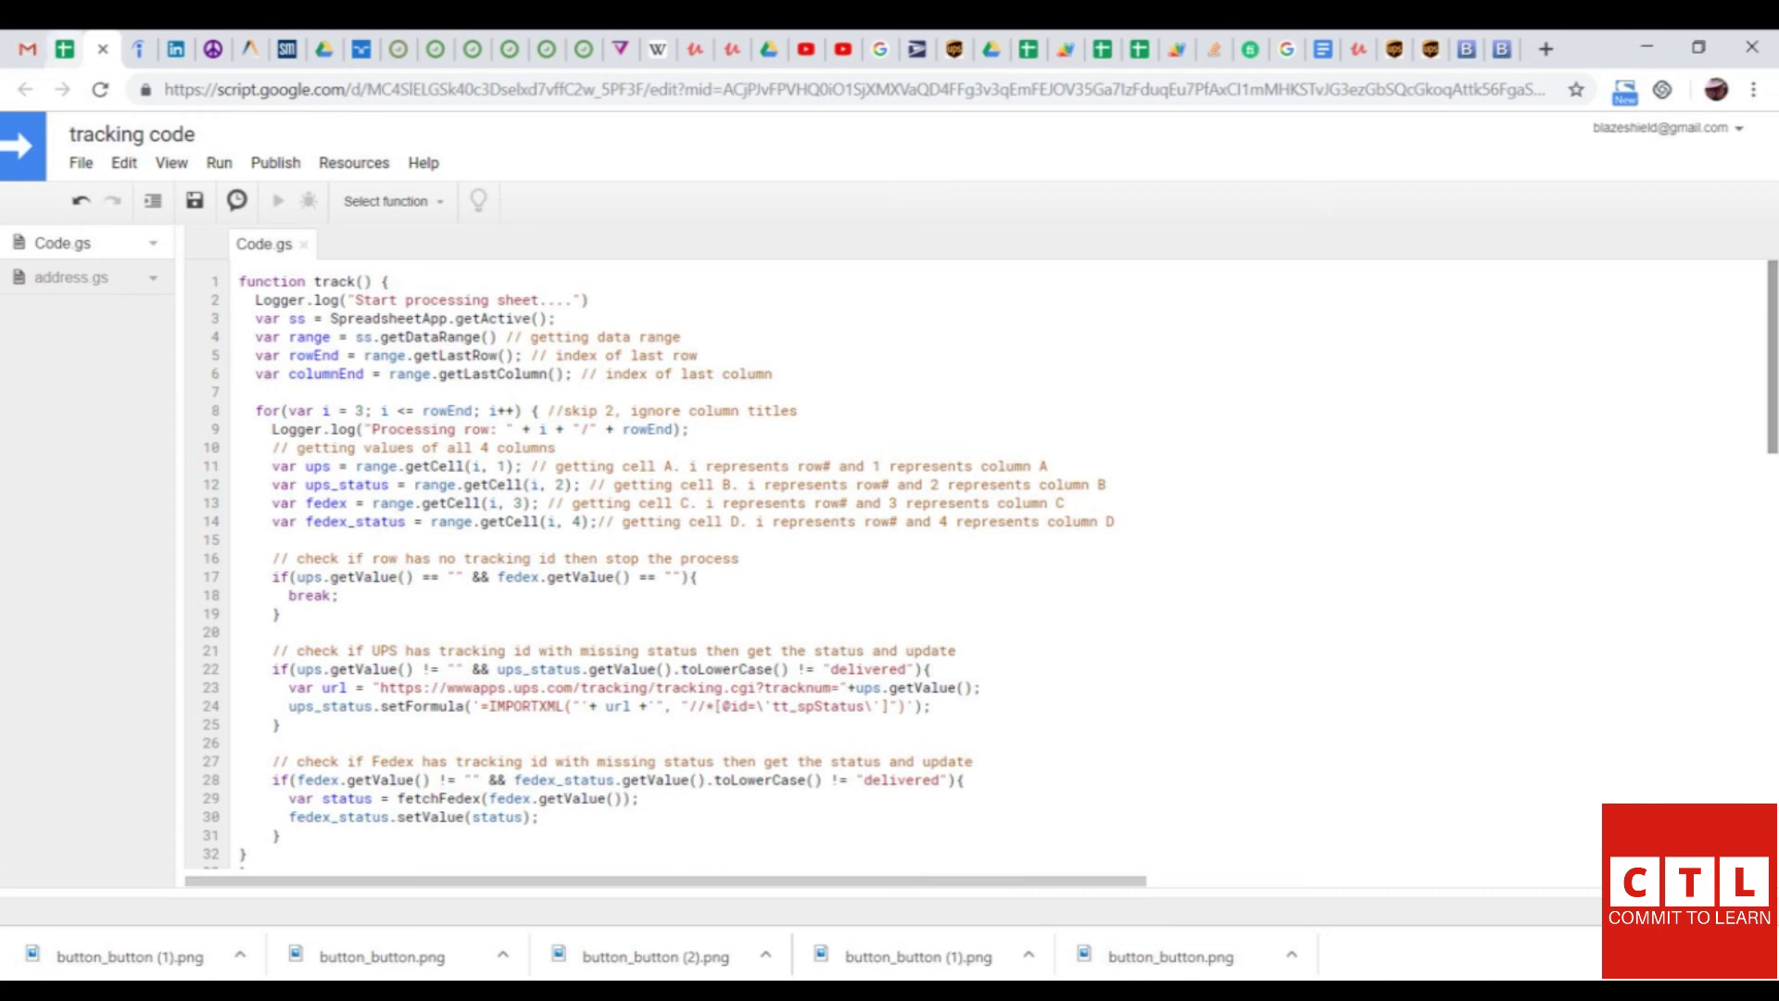
Assign 'track' as the green image's script, turning both Shipment Status cells to Delivered.
{"action": "left_click", "coordinate": [64, 49]}
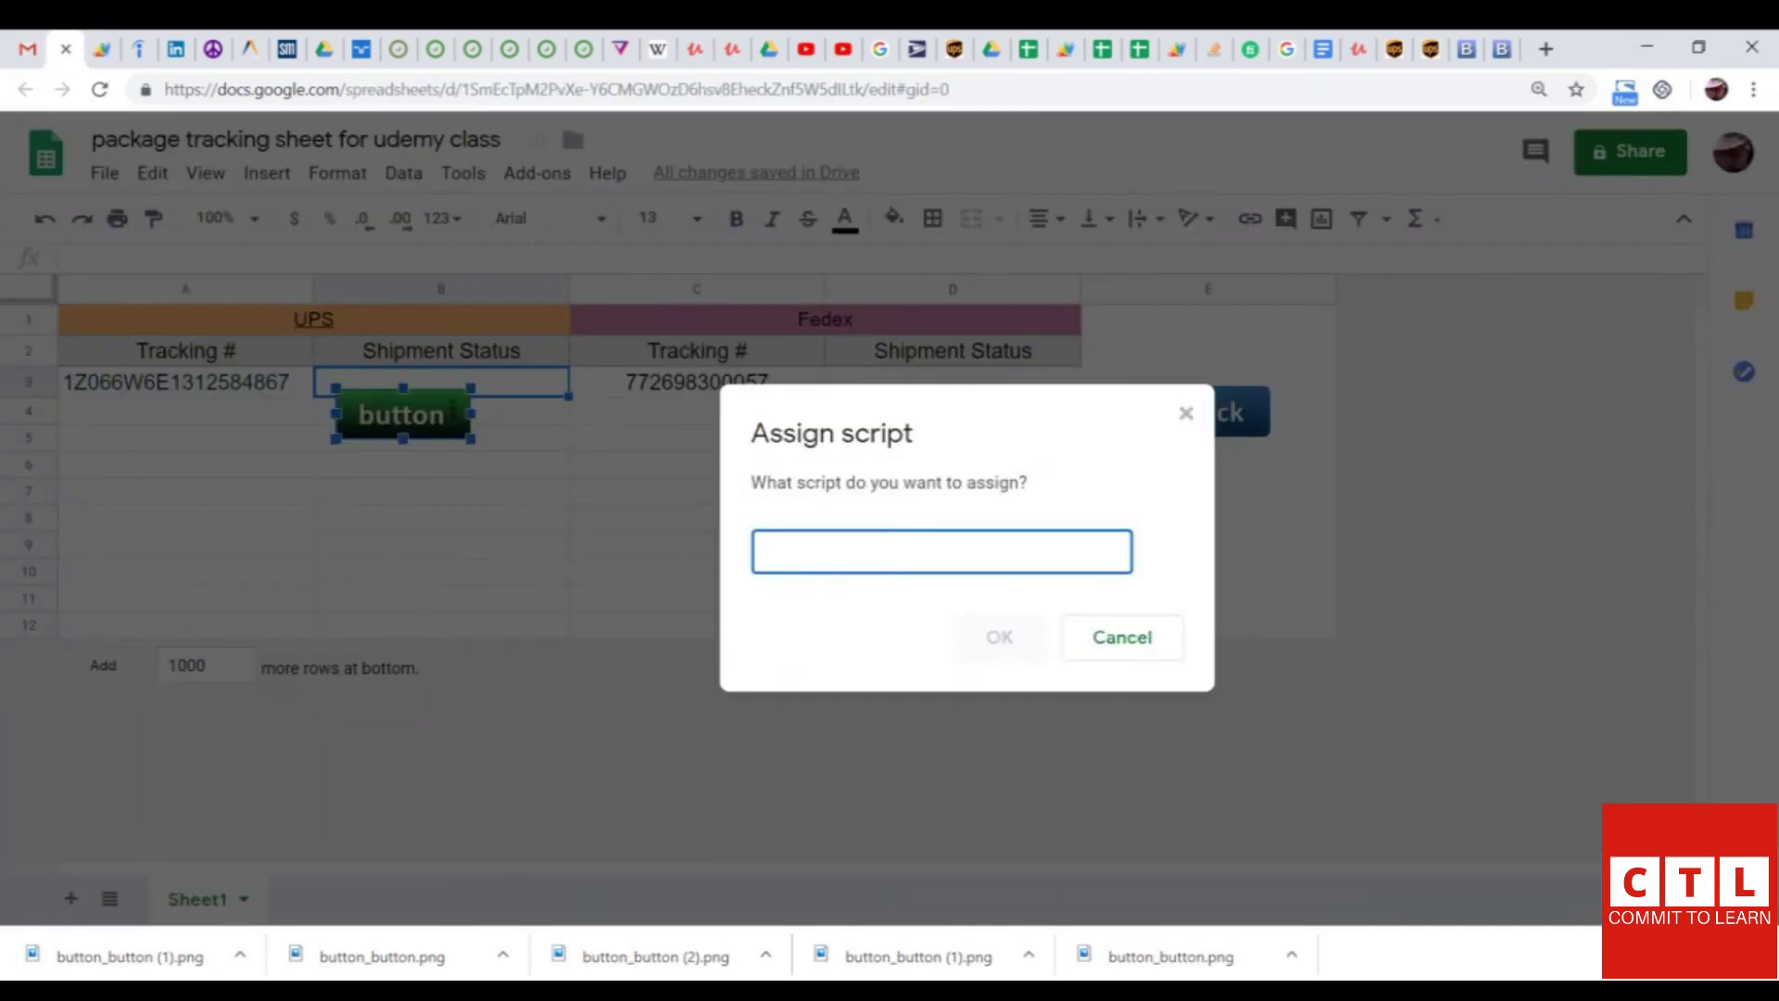
{"action": "type", "text": "tr"}
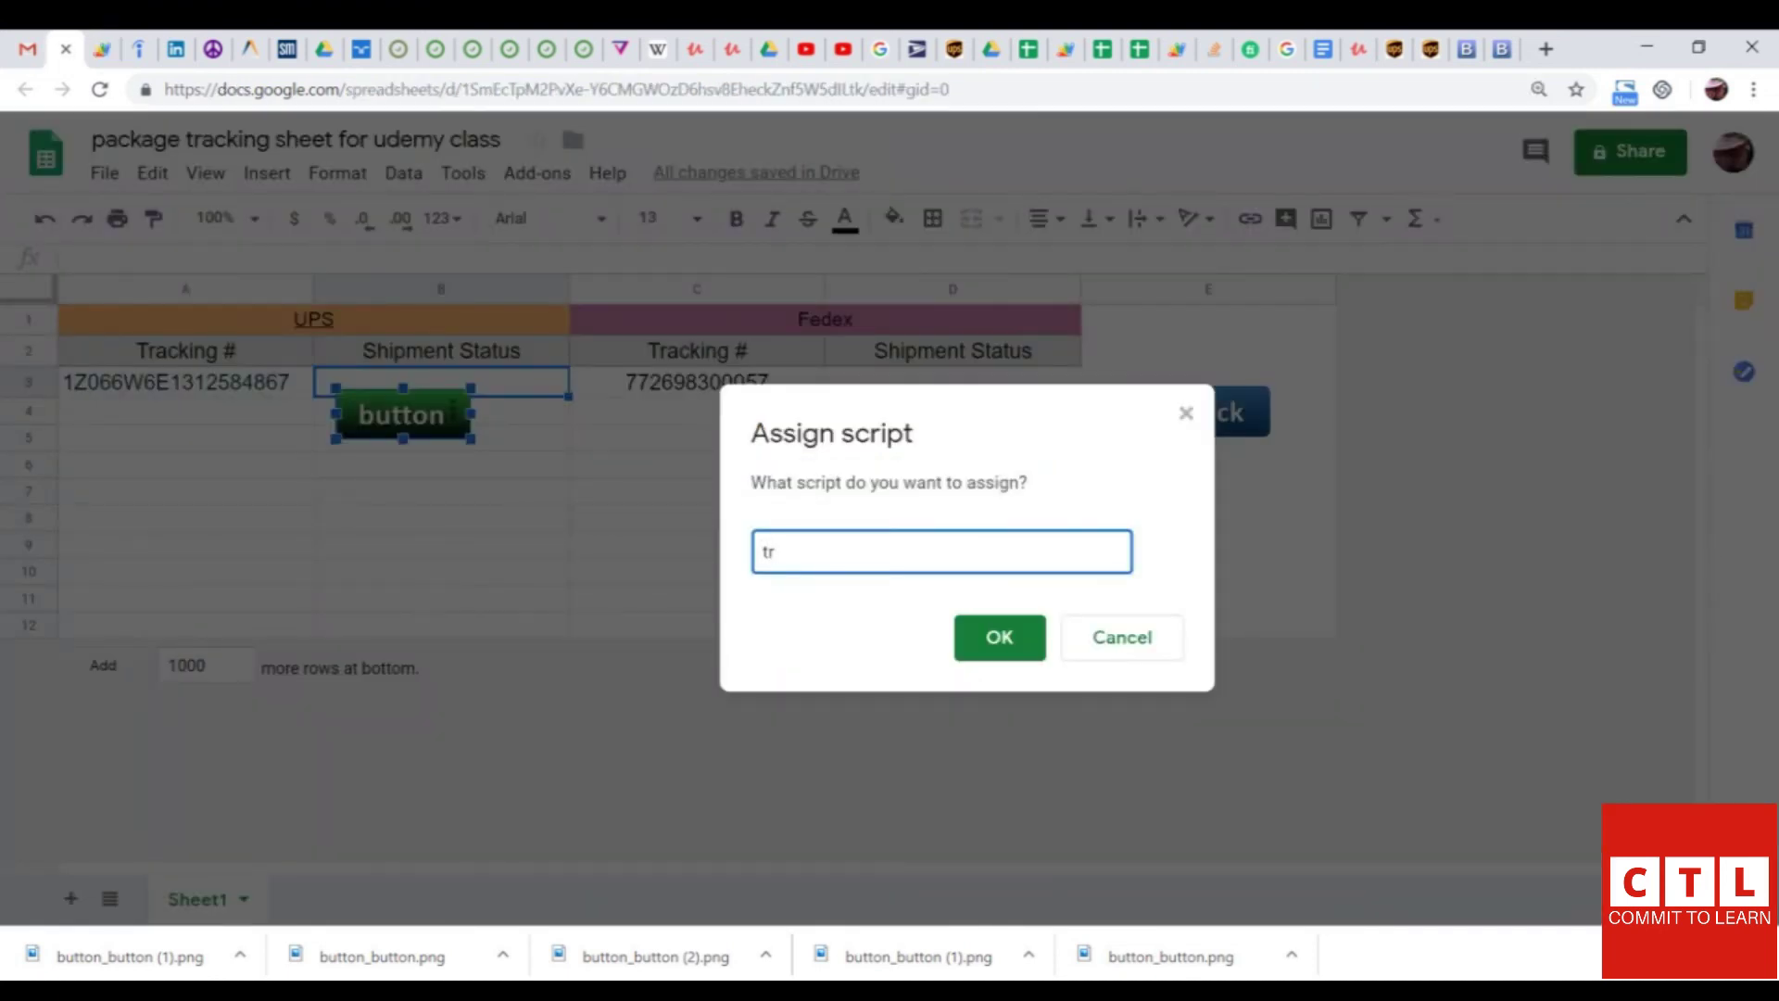
{"action": "type", "text": "ack"}
{"action": "key", "text": "Return"}
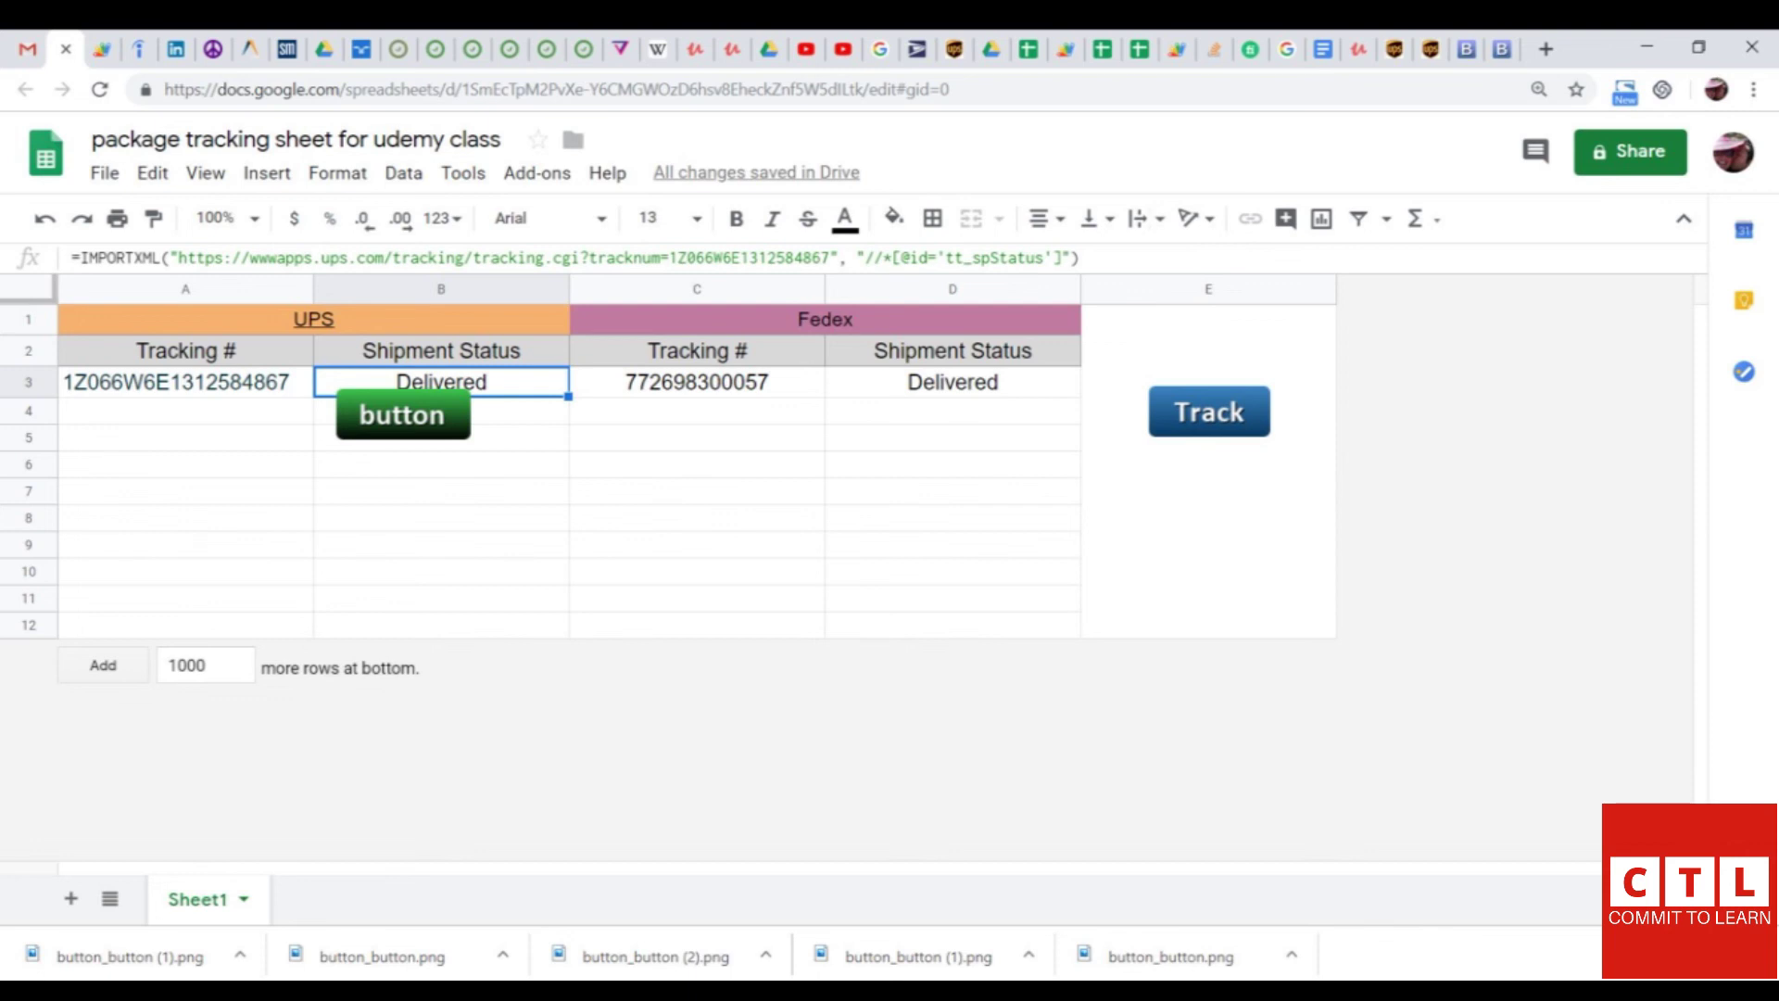
{"action": "left_click", "coordinate": [403, 414]}
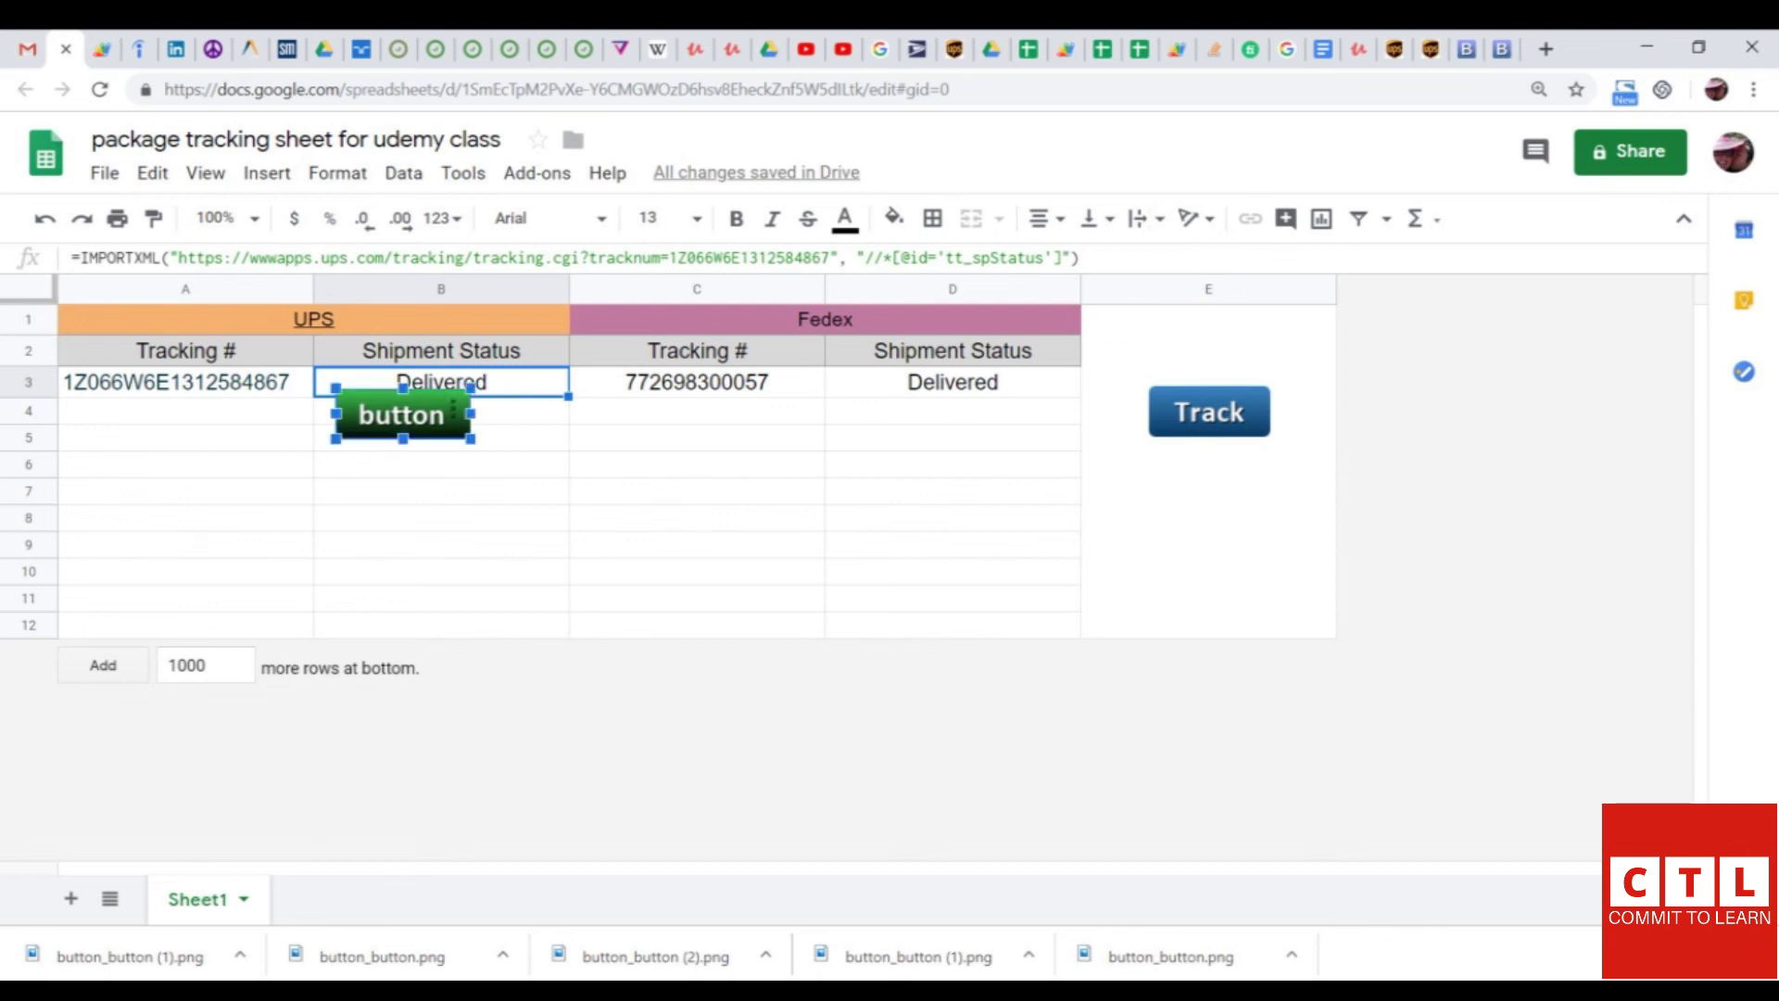
{"action": "left_click", "coordinate": [454, 408]}
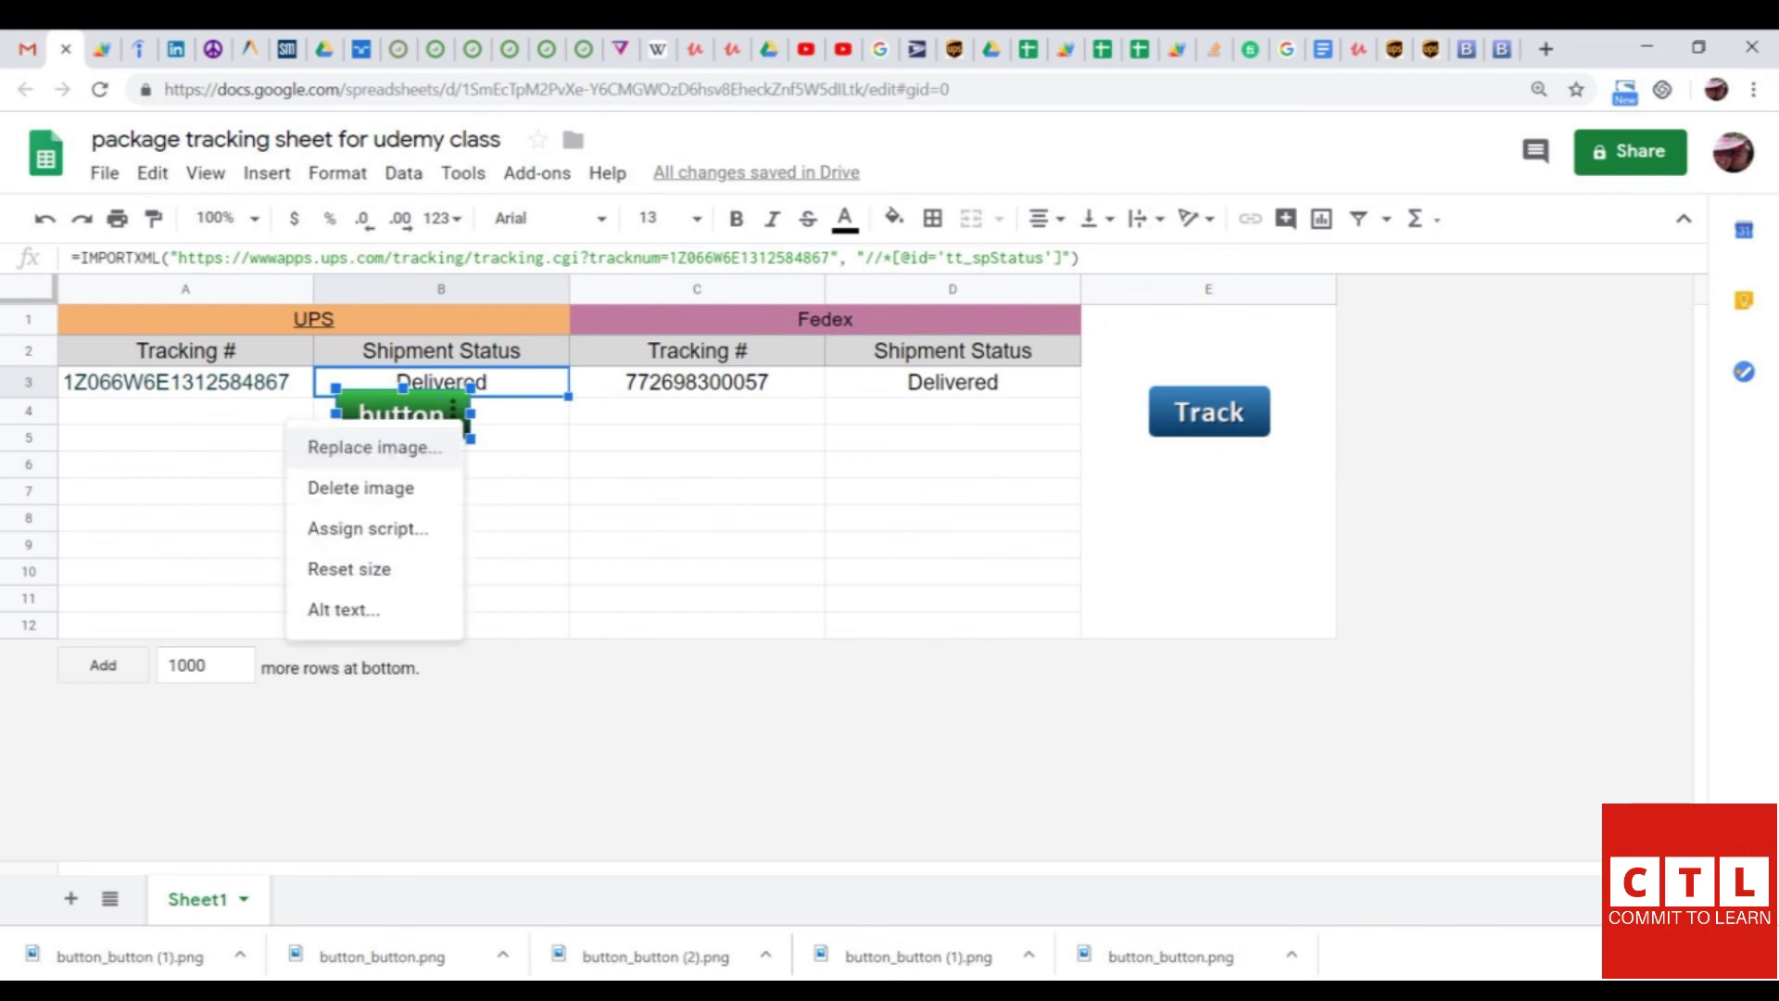
{"action": "left_click", "coordinate": [368, 528]}
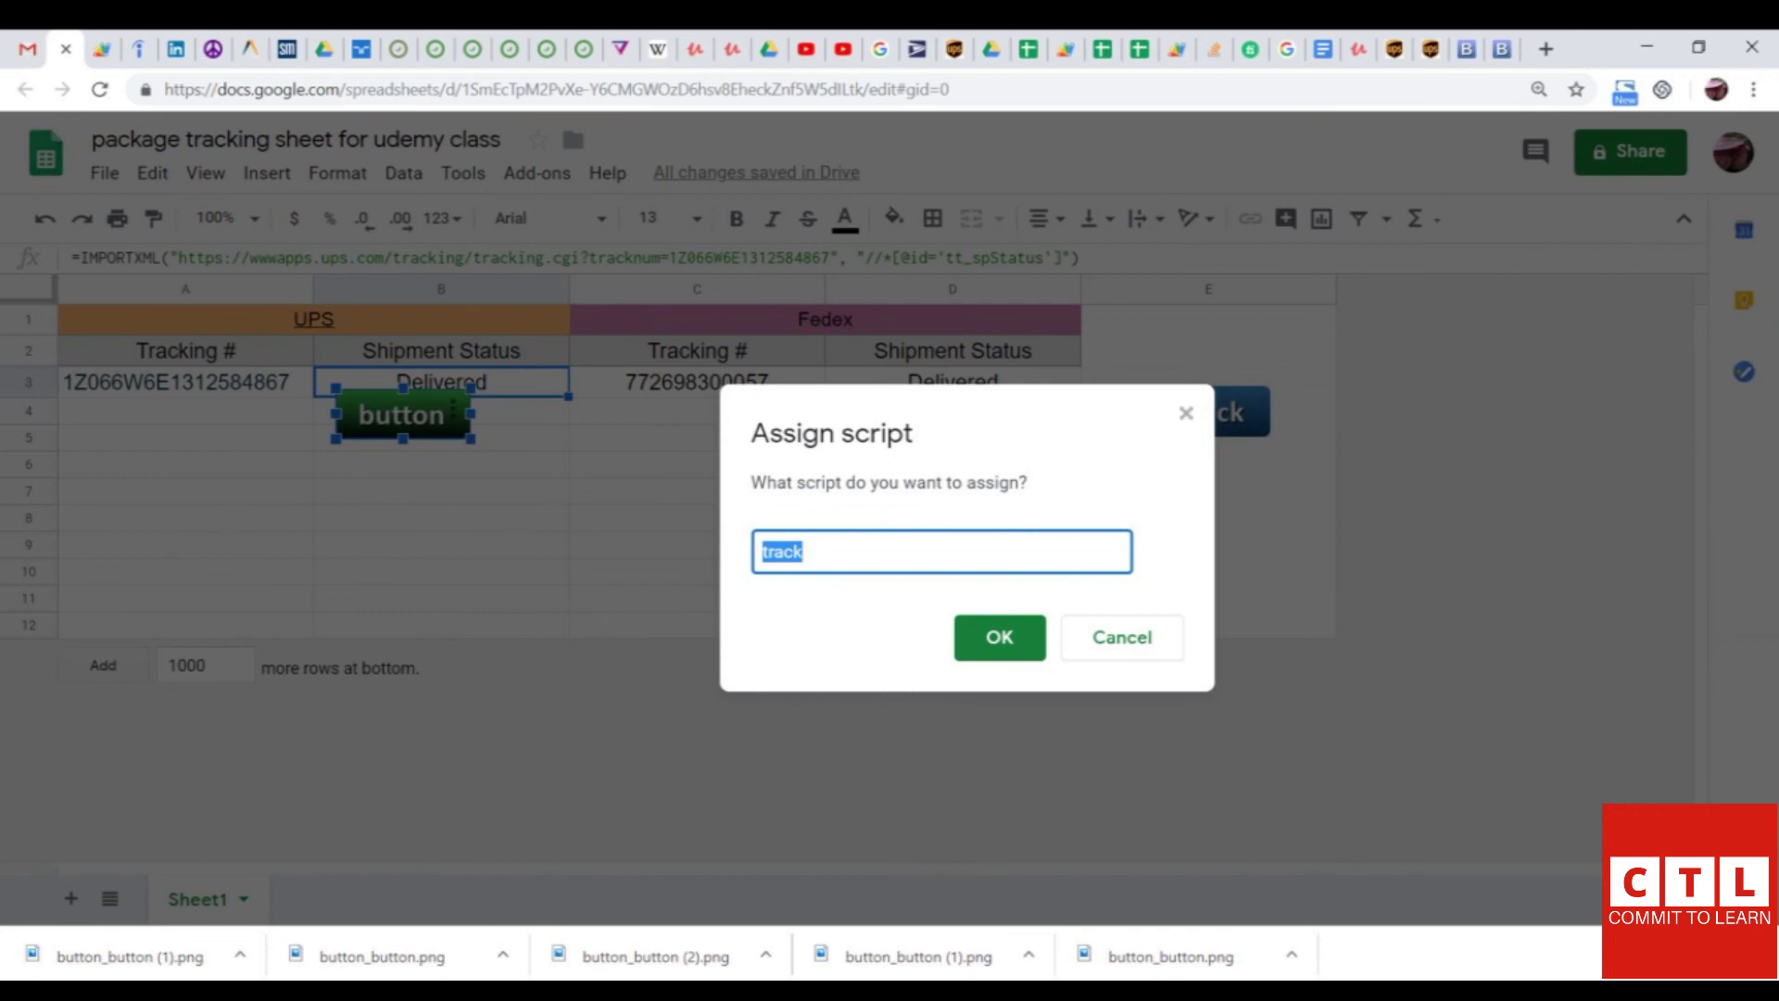
{"action": "key", "text": "Return"}
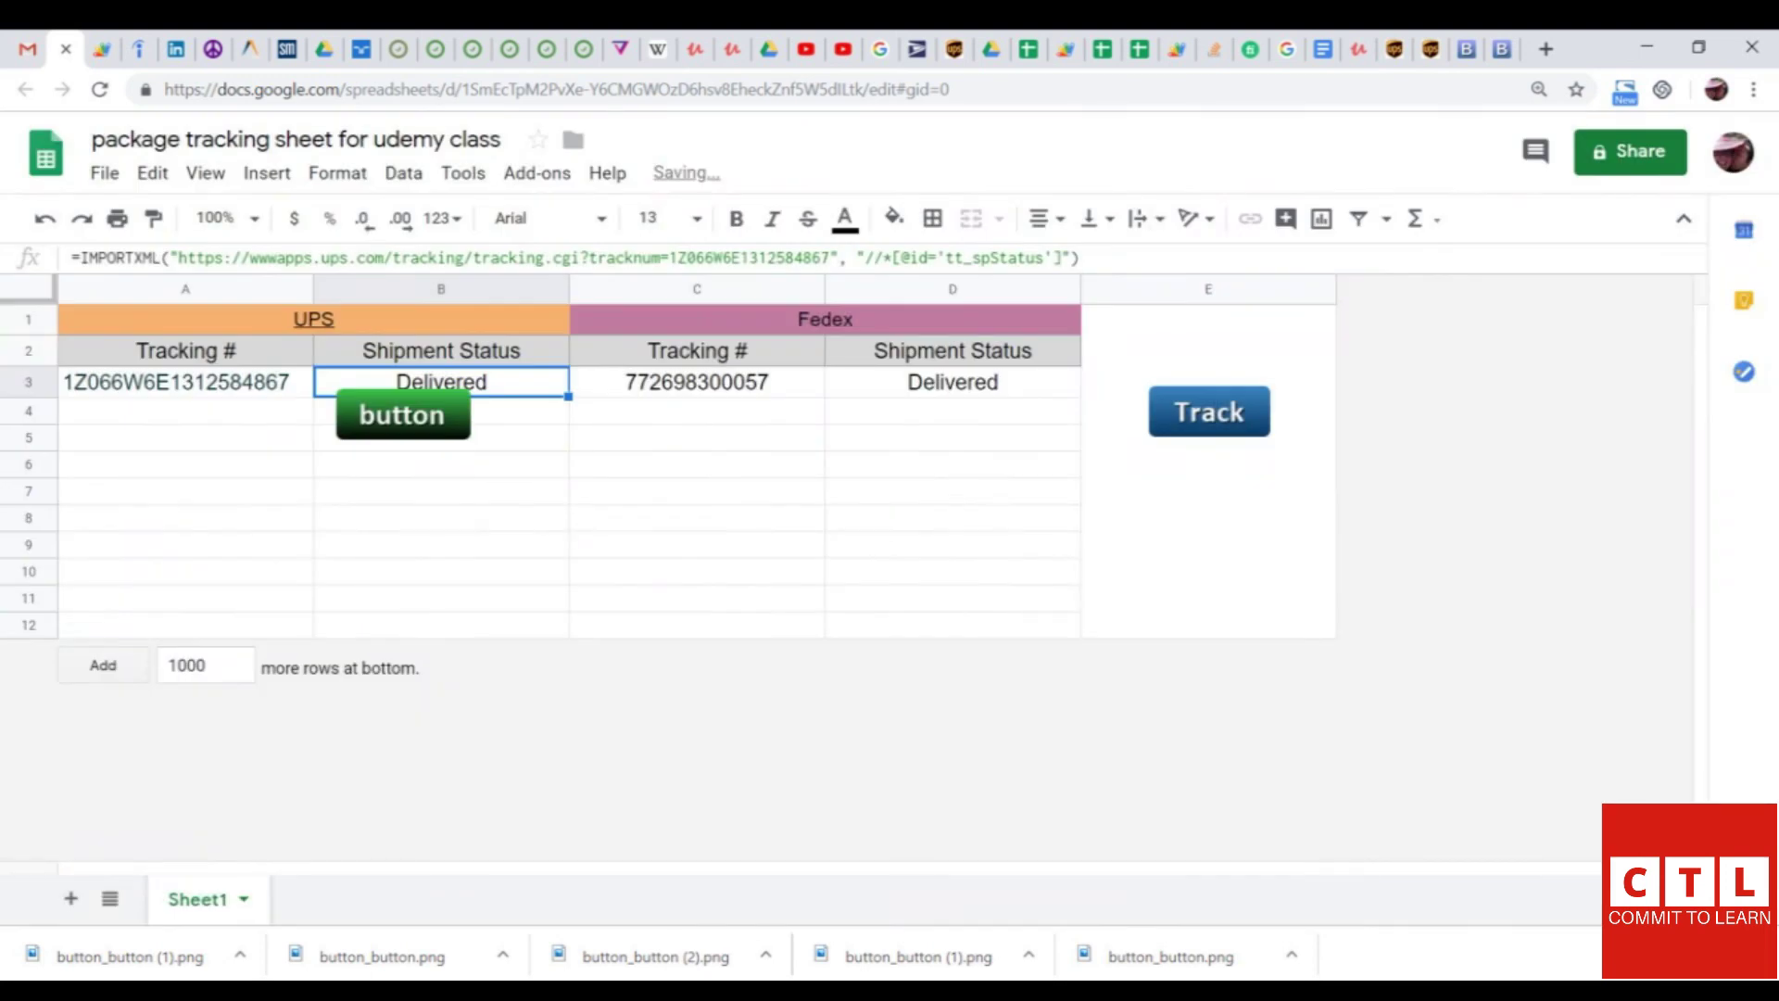
{"action": "right_click", "coordinate": [419, 406]}
{"action": "left_click", "coordinate": [407, 415]}
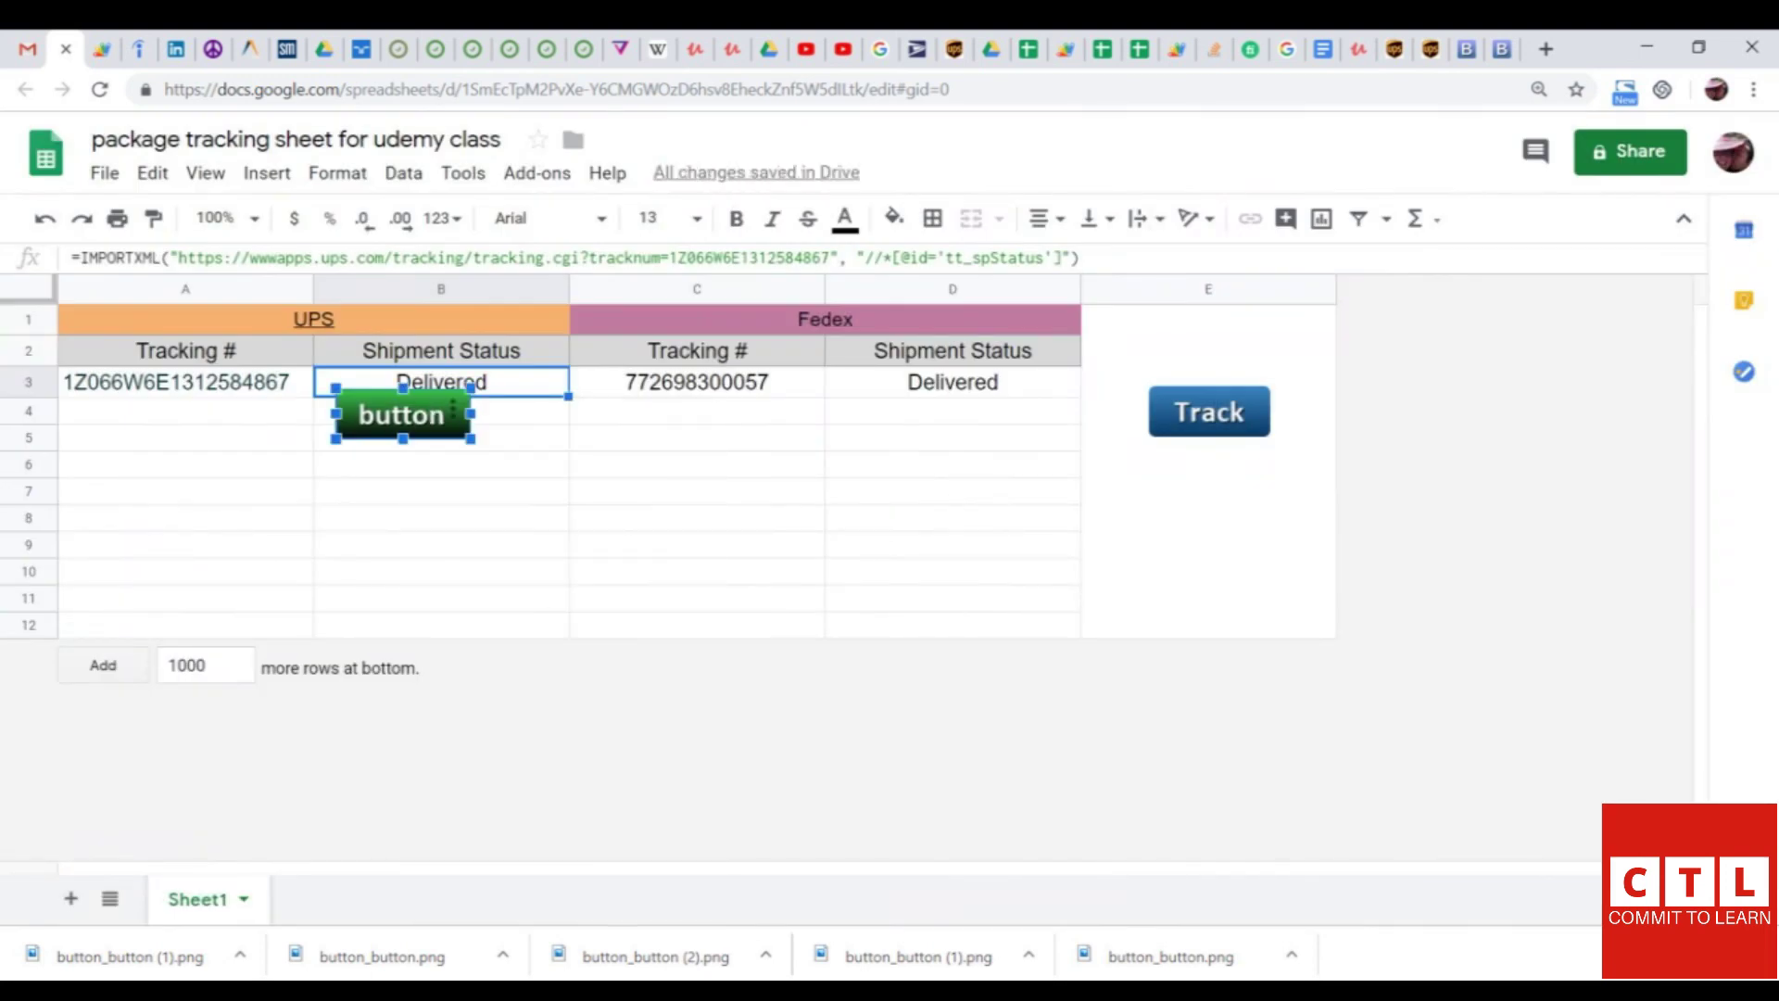
{"action": "left_click", "coordinate": [453, 405]}
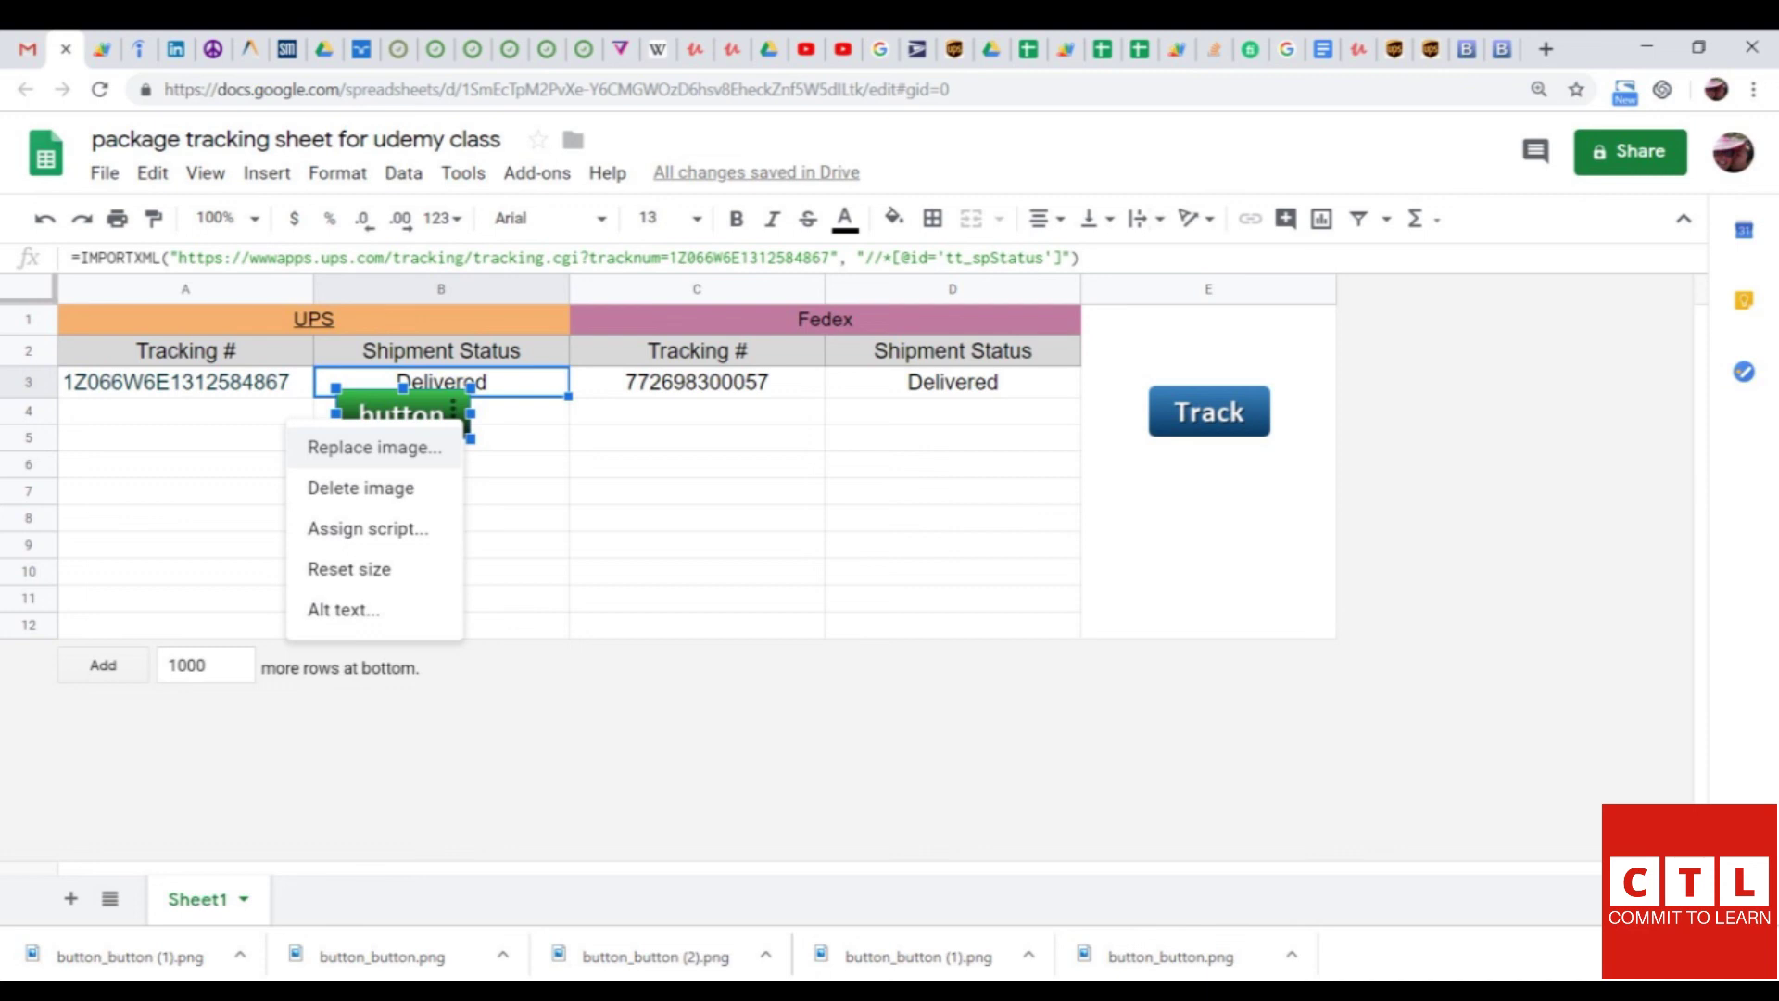
{"action": "left_click", "coordinate": [519, 464]}
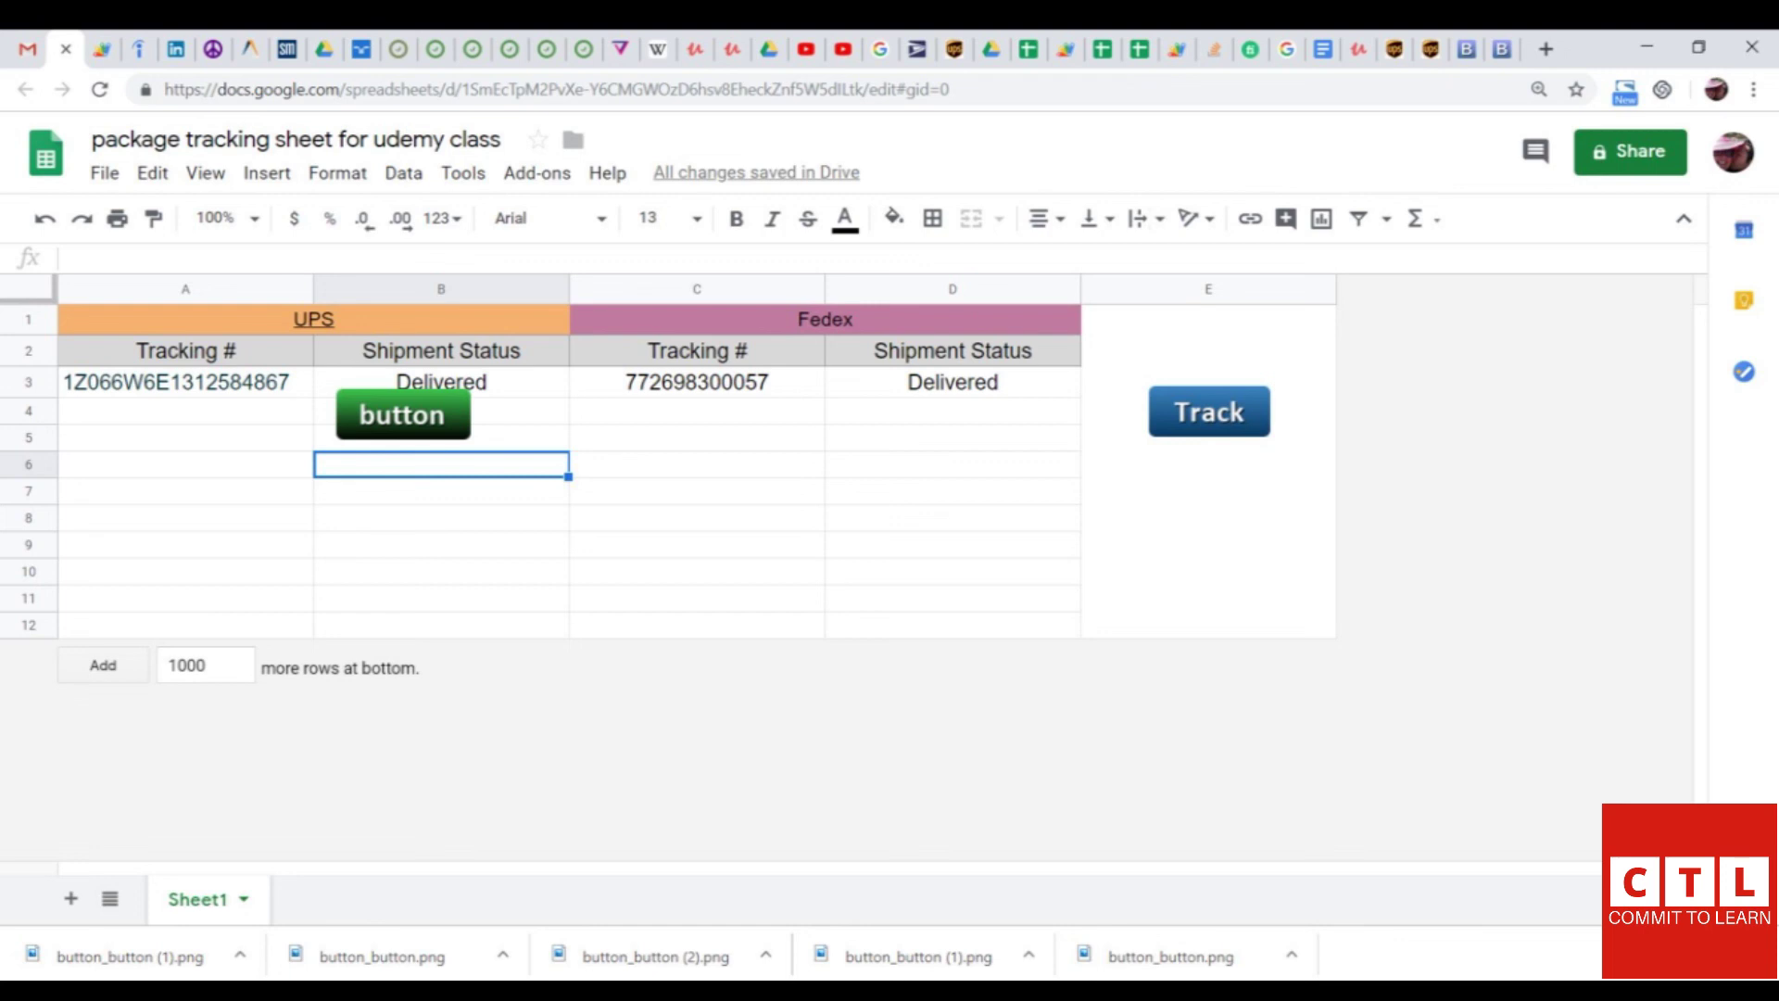
Draw a light-blue oval containing 'kkiiiuiuhiuhiuohui' in a new drawing and place it on the sheet.
{"action": "left_click", "coordinate": [266, 172]}
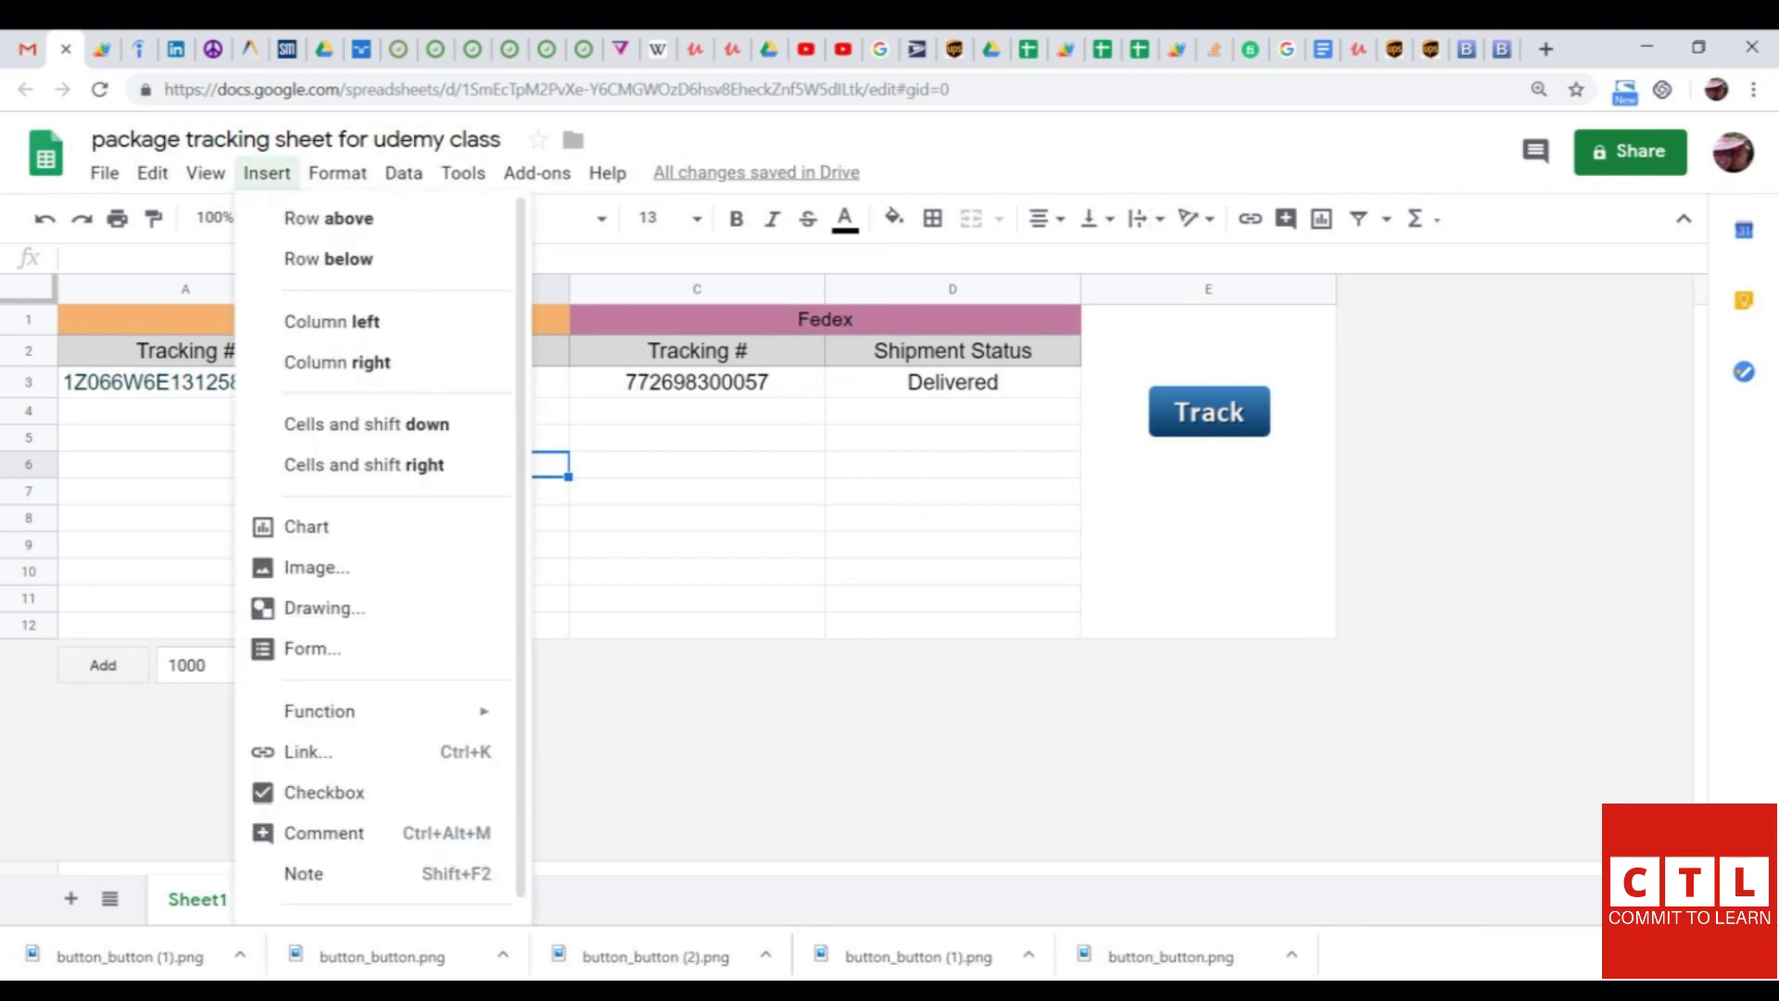
{"action": "left_click", "coordinate": [320, 607]}
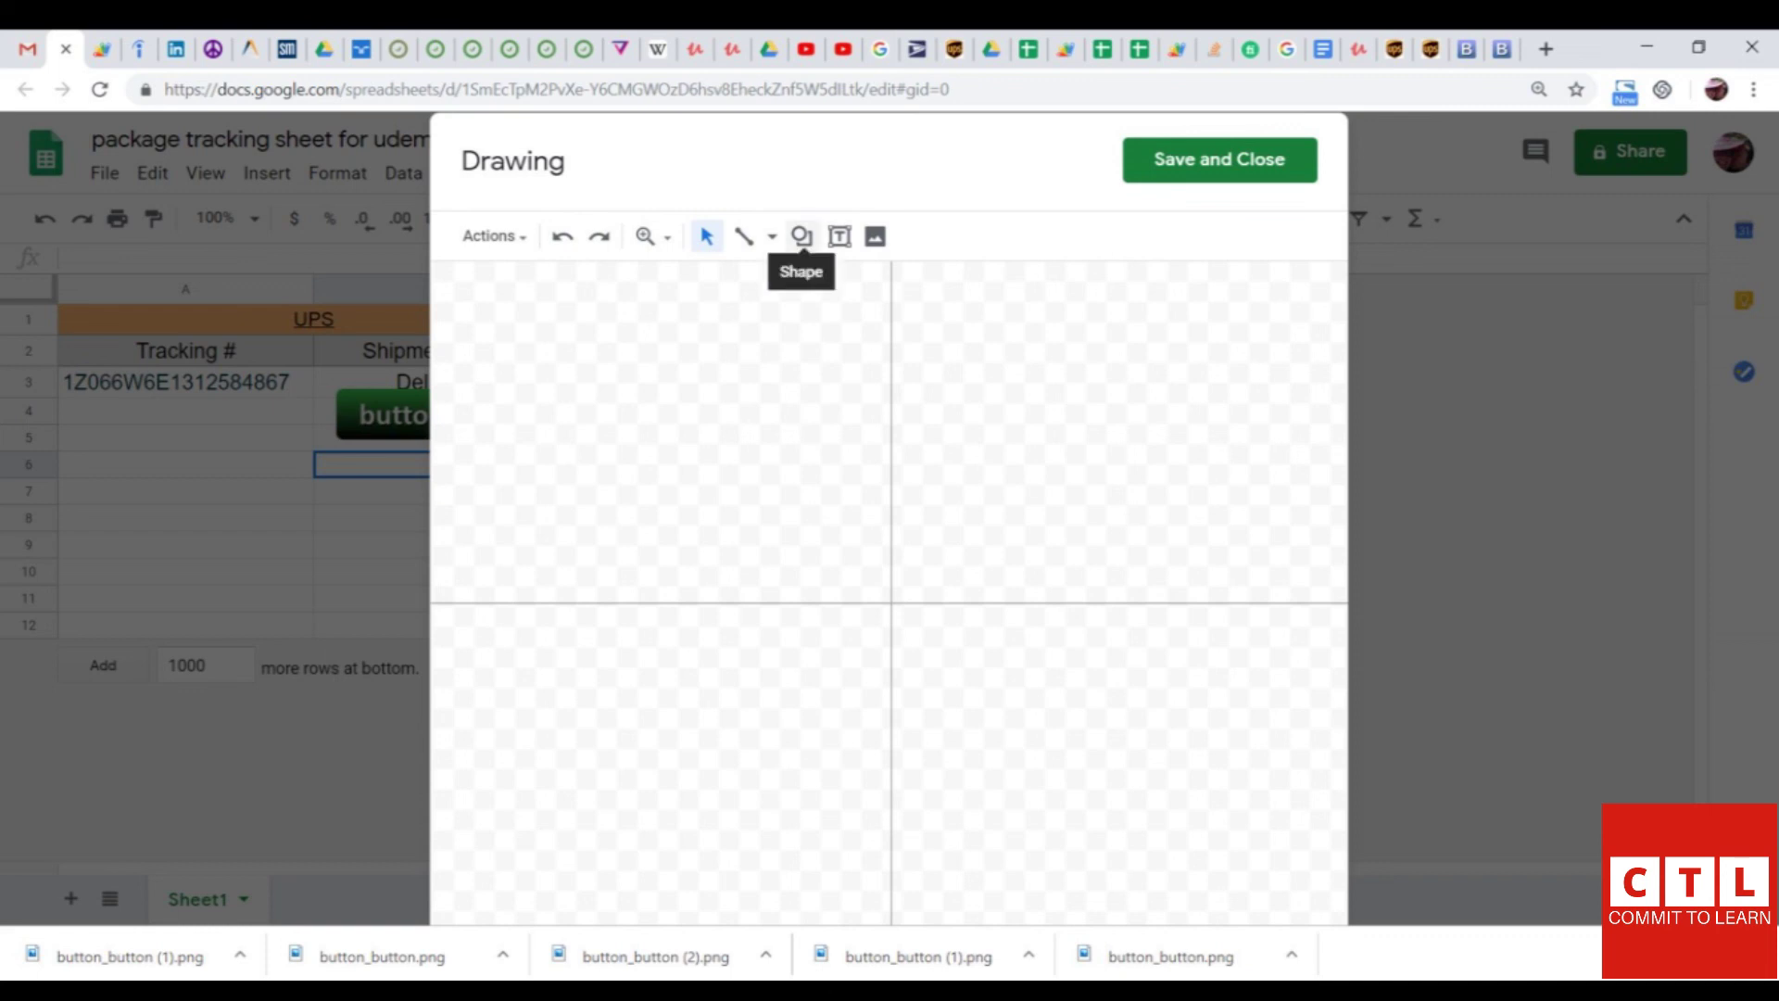
{"action": "left_click", "coordinate": [801, 237]}
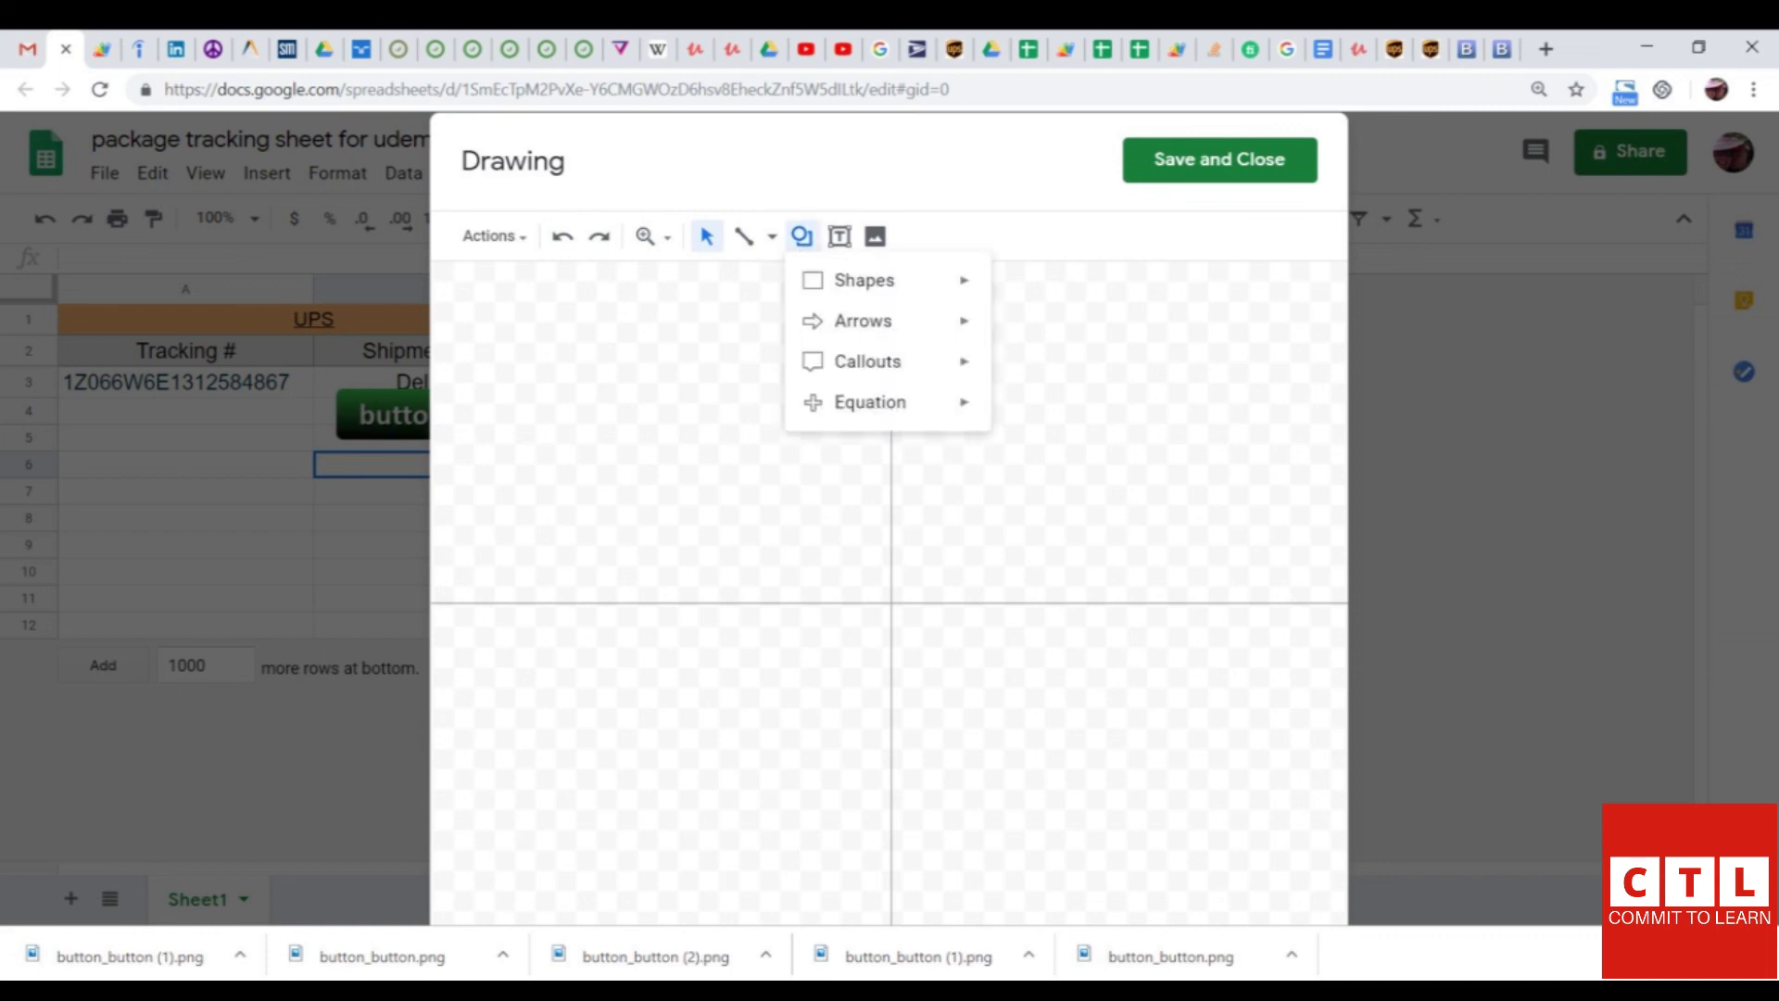
{"action": "mouse_move", "coordinate": [867, 280]}
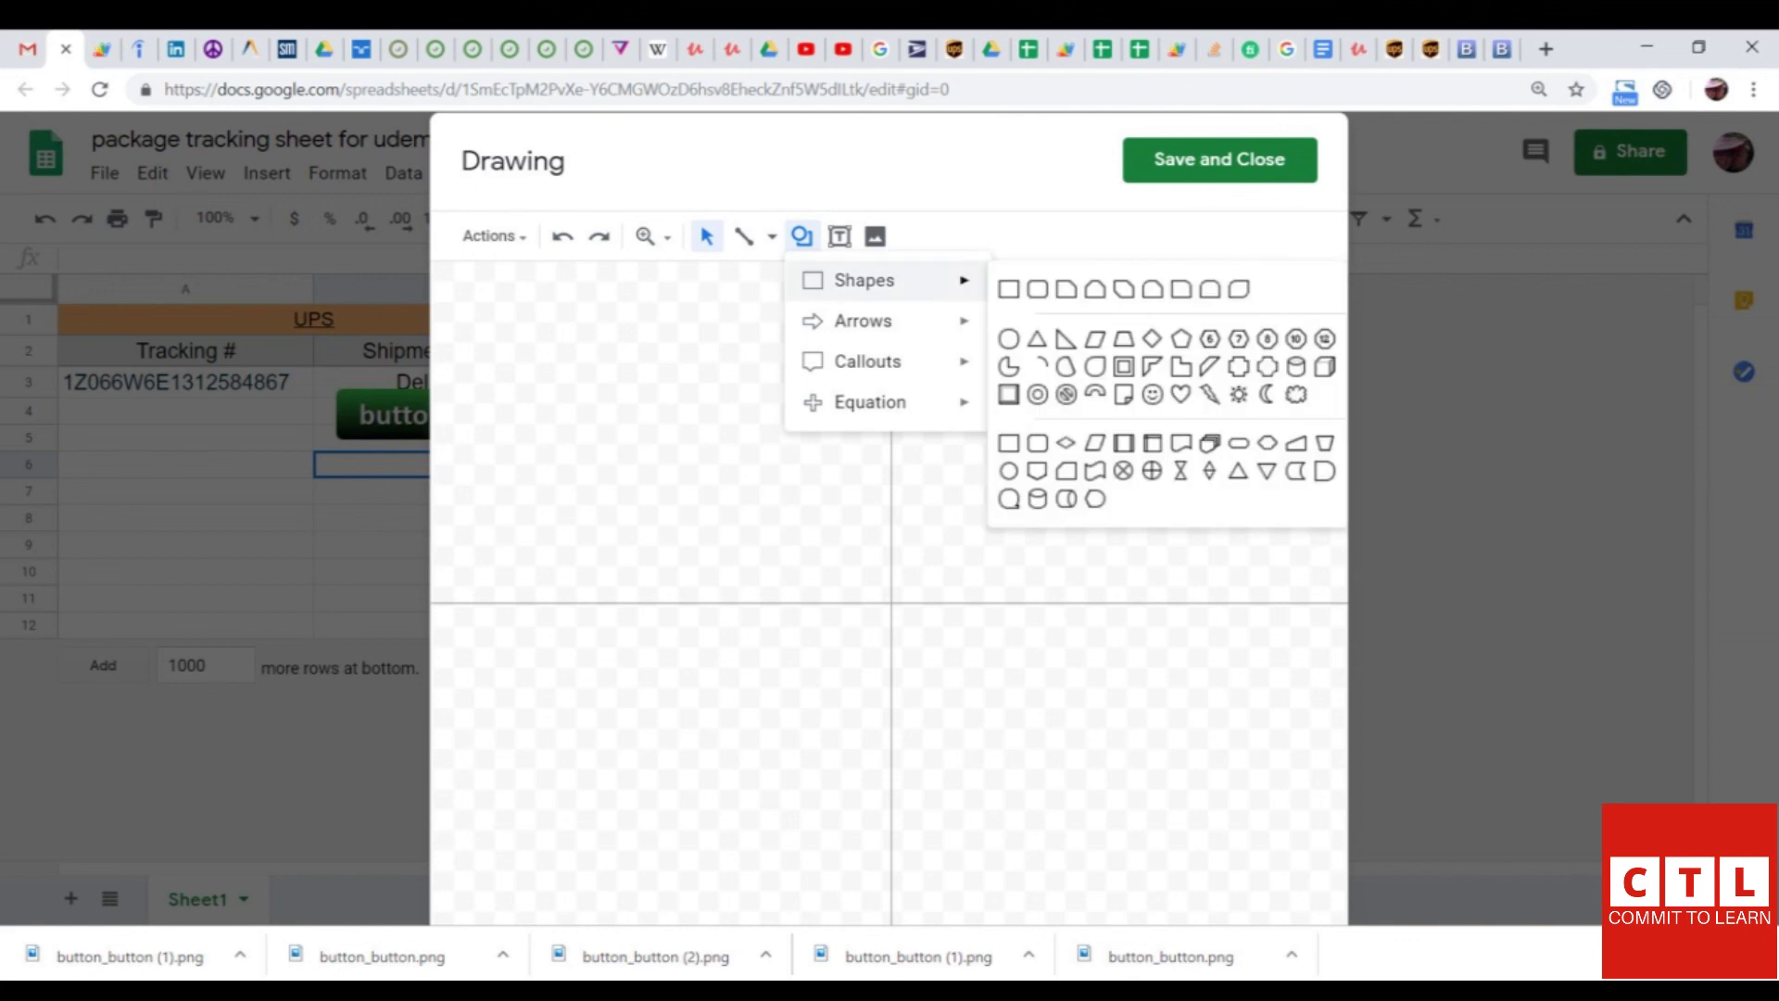
{"action": "mouse_move", "coordinate": [867, 321]}
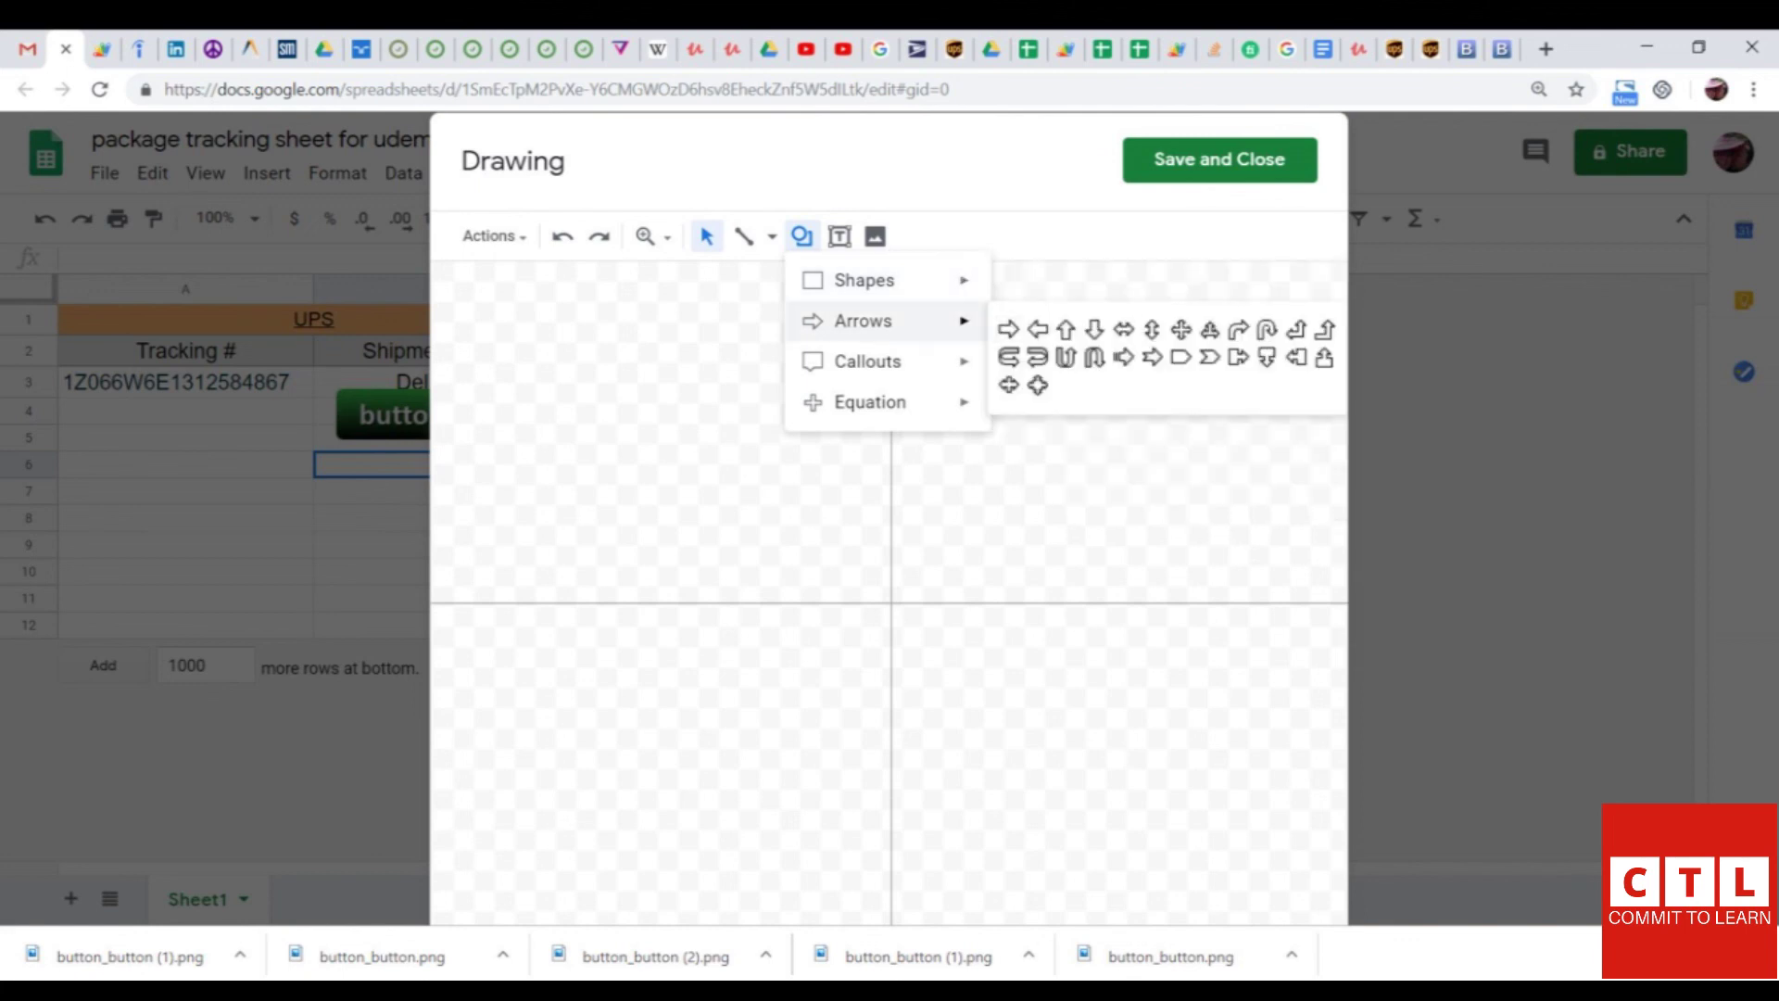
{"action": "left_click", "coordinate": [1009, 338]}
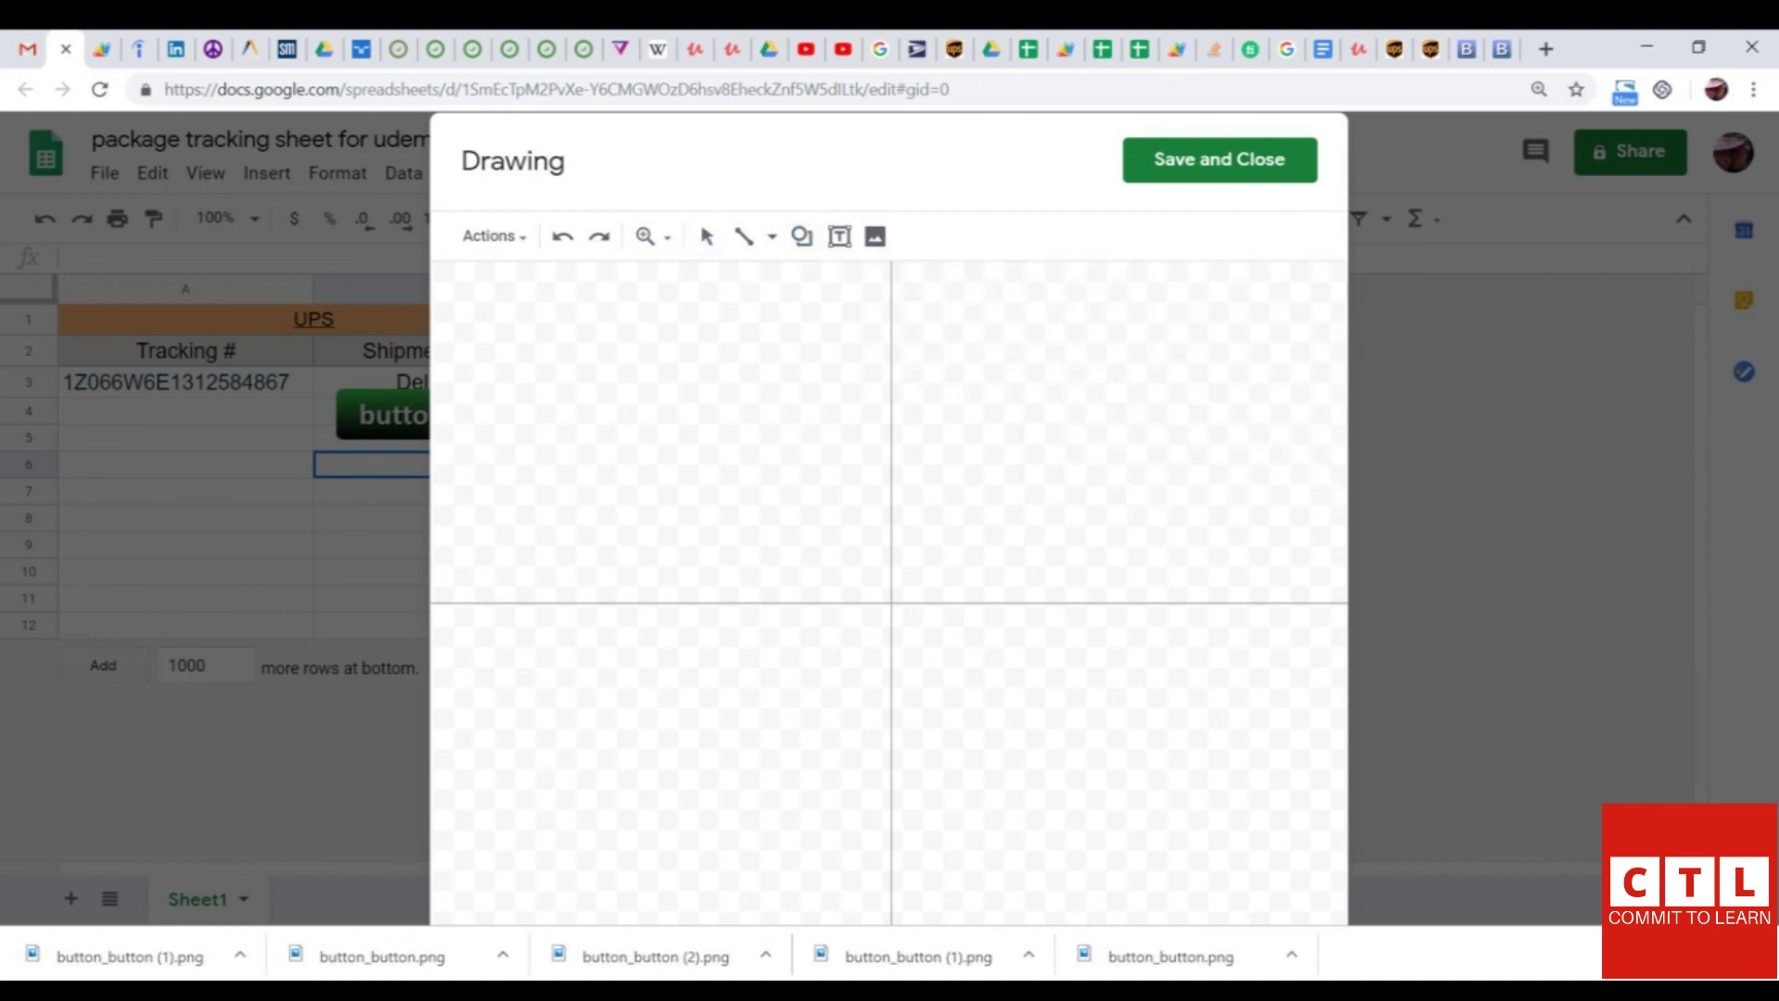
{"action": "left_click_drag", "start_coordinate": [722, 448], "coordinate": [1096, 736]}
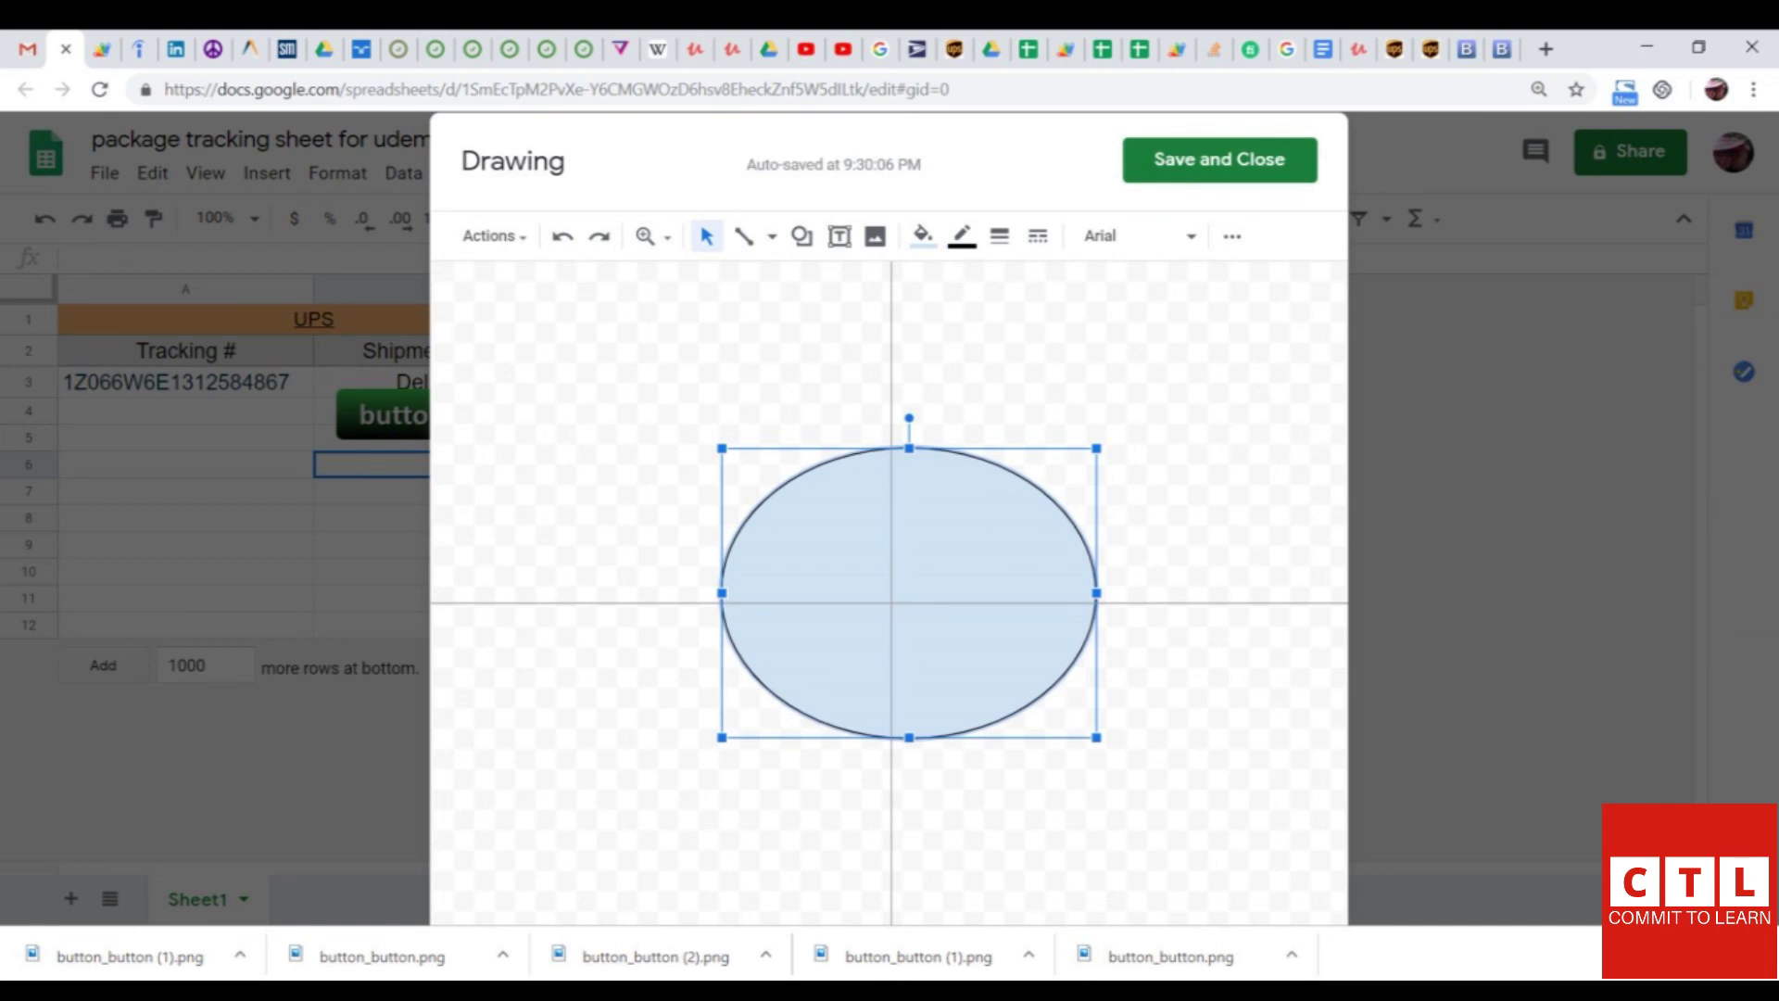
{"action": "double_click", "coordinate": [789, 593]}
{"action": "type", "text": "kkiiiuiuhiuhiuohui"}
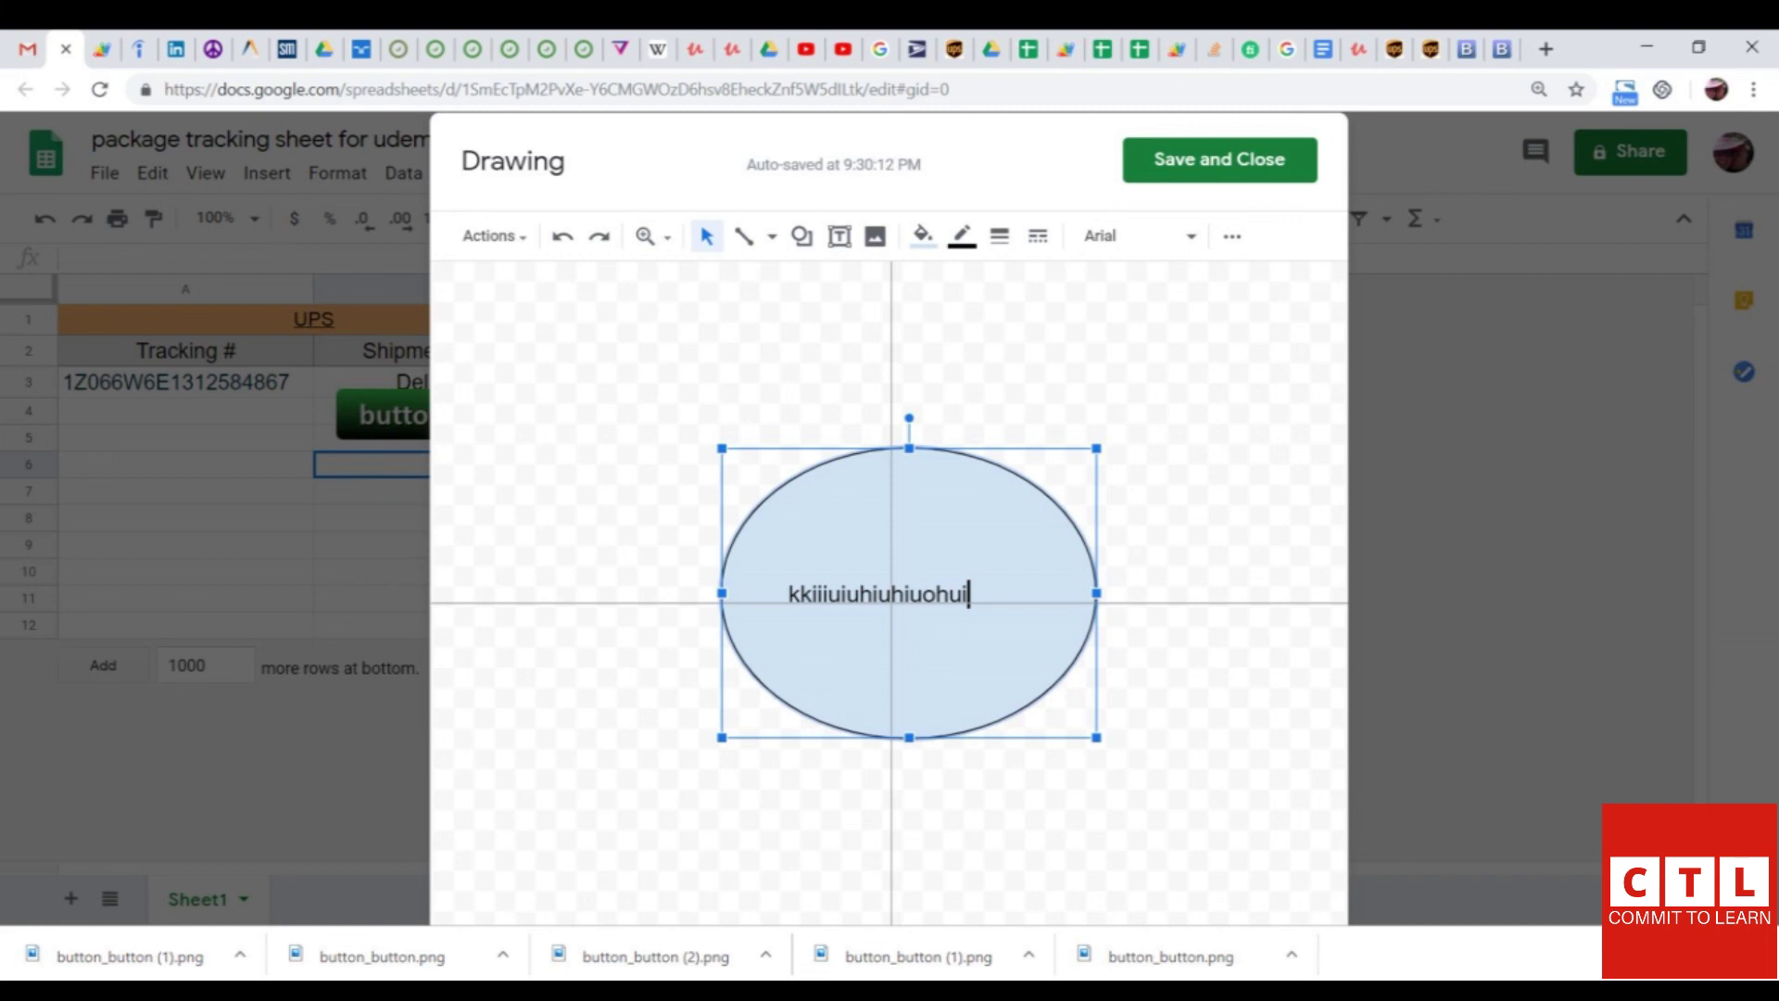
{"action": "left_click", "coordinate": [1220, 160]}
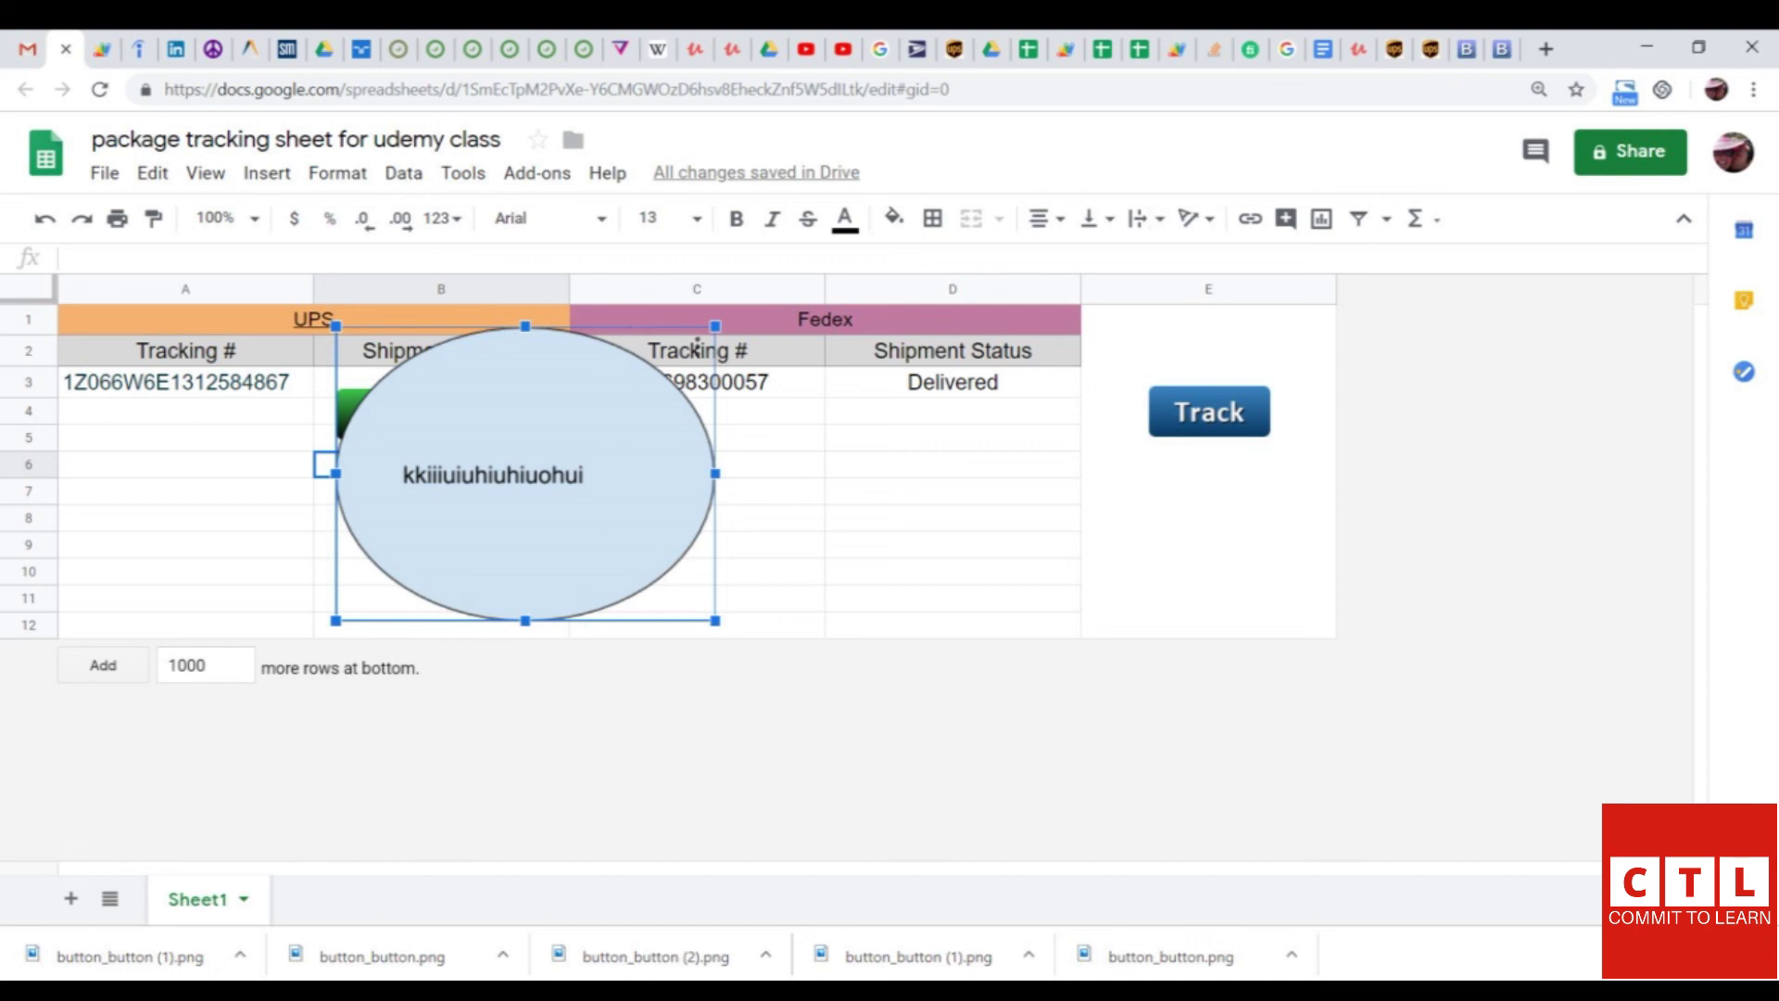
Delete the light-blue oval drawing from the tracking sheet.
{"action": "left_click", "coordinate": [696, 341]}
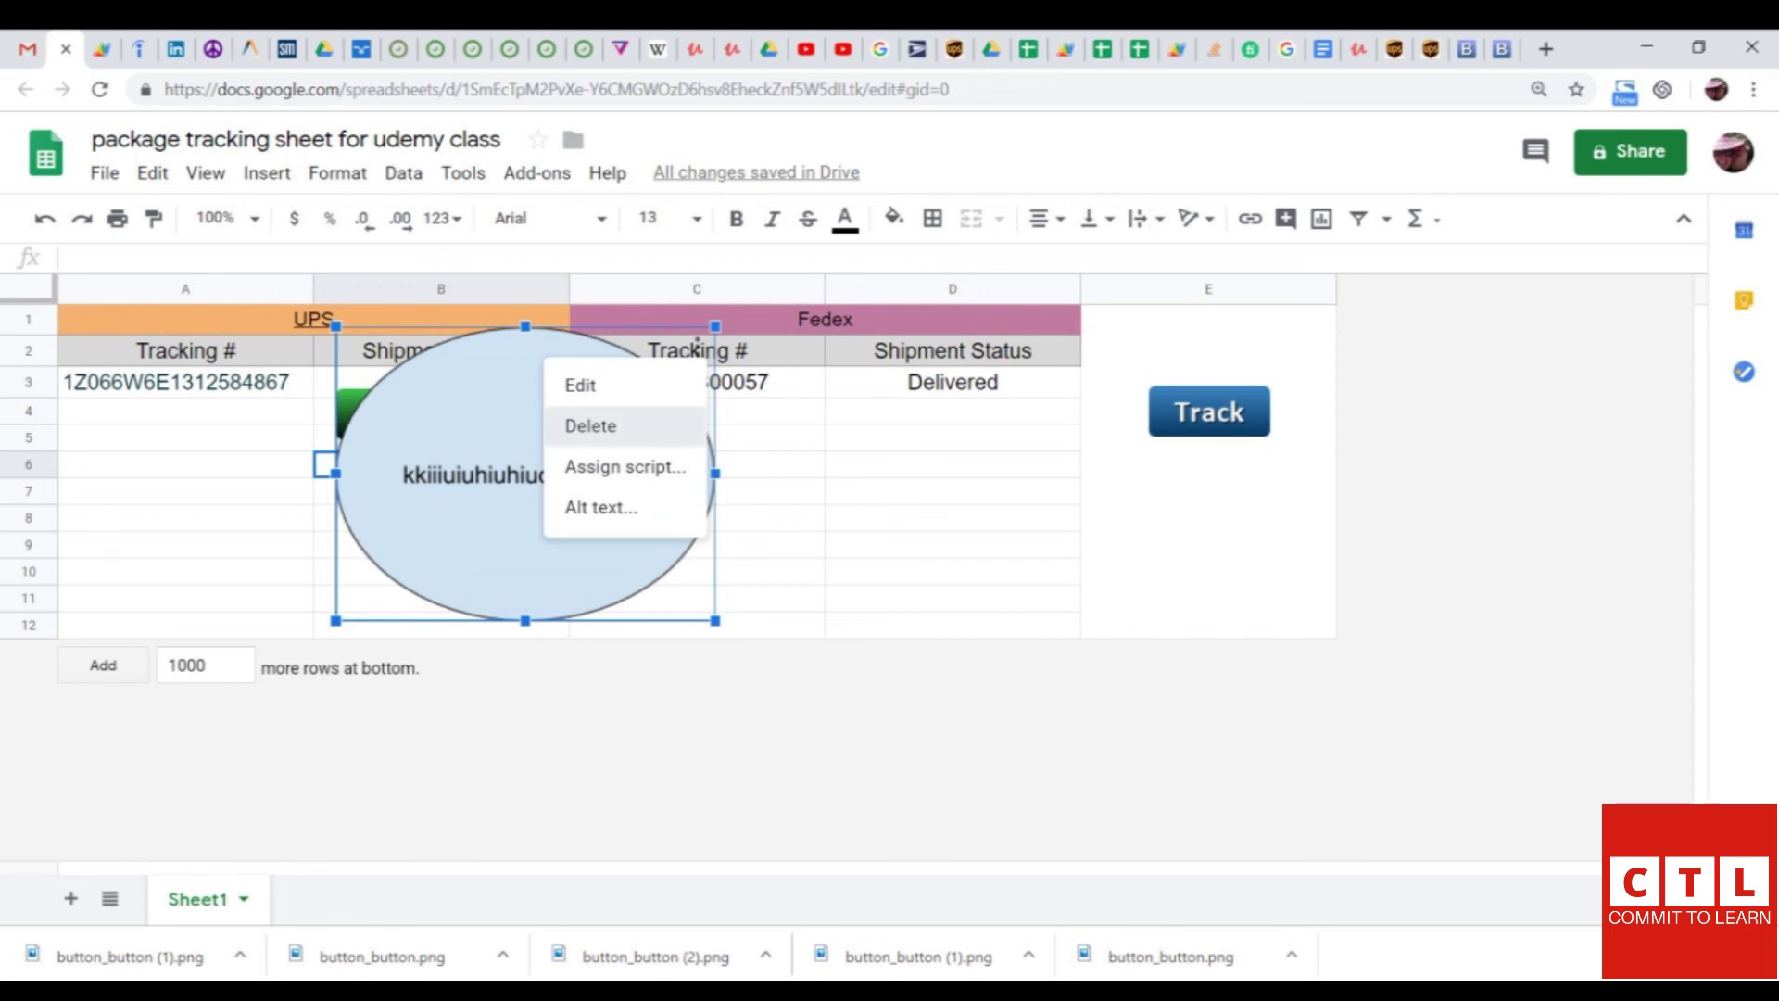
{"action": "left_click", "coordinate": [590, 425]}
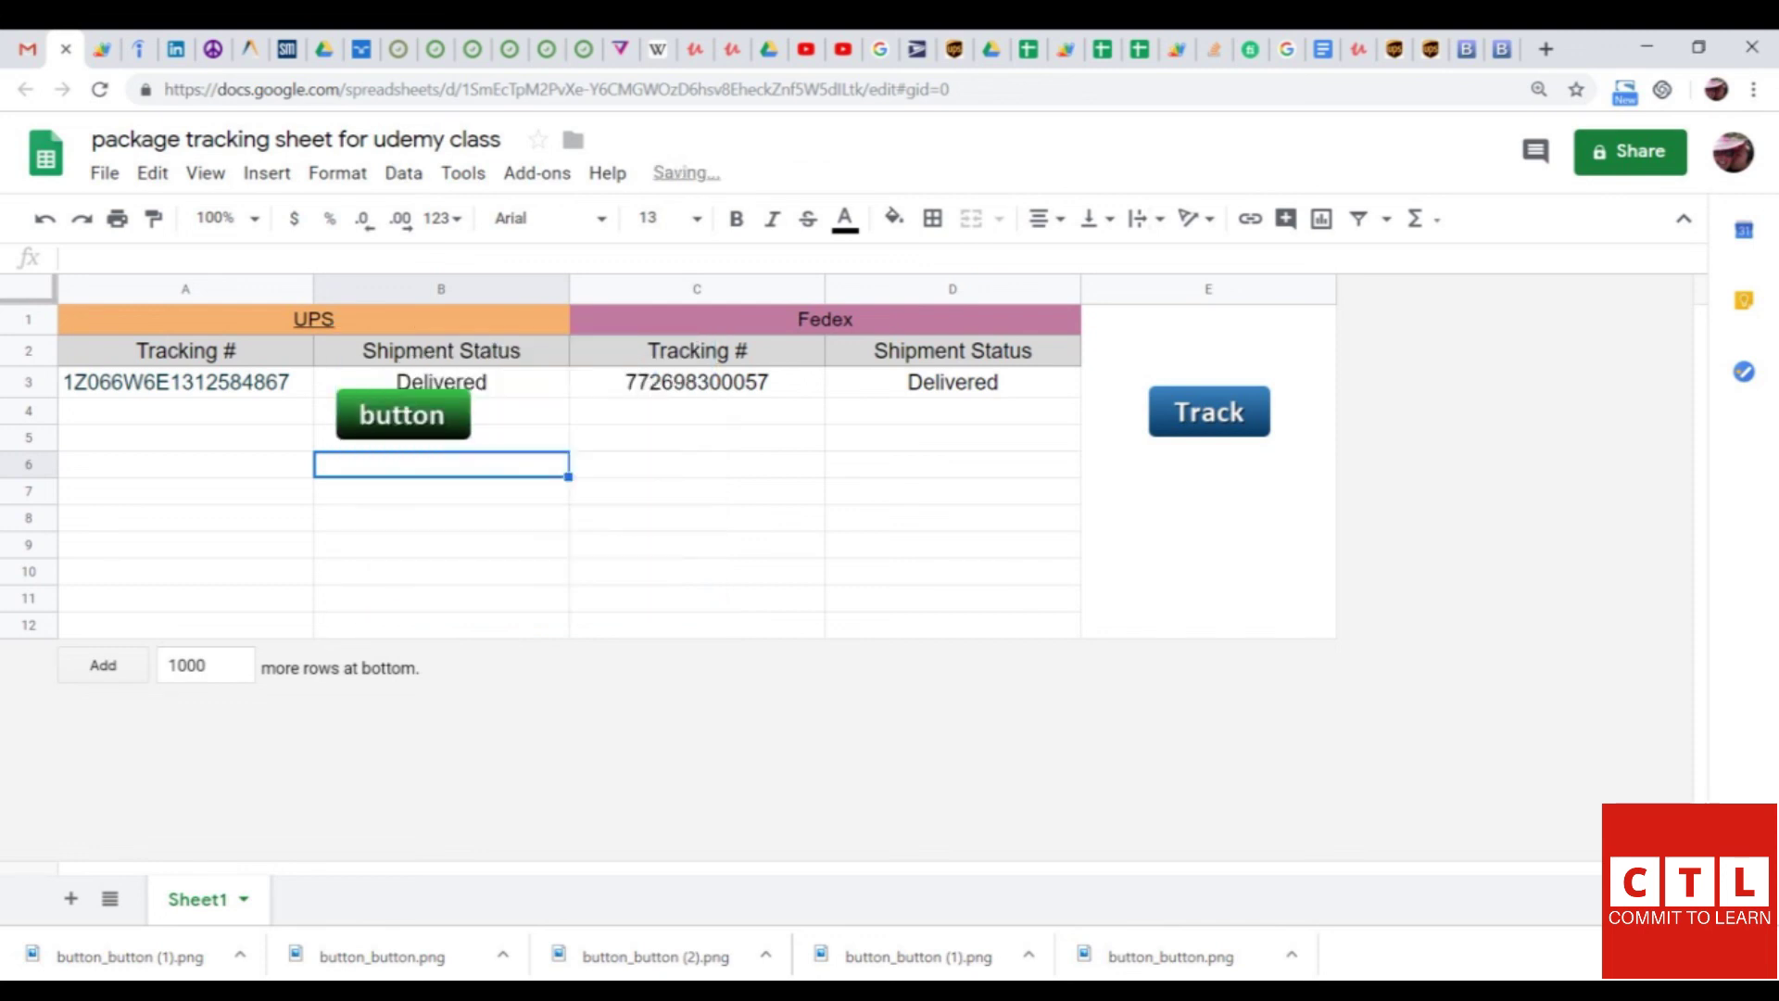